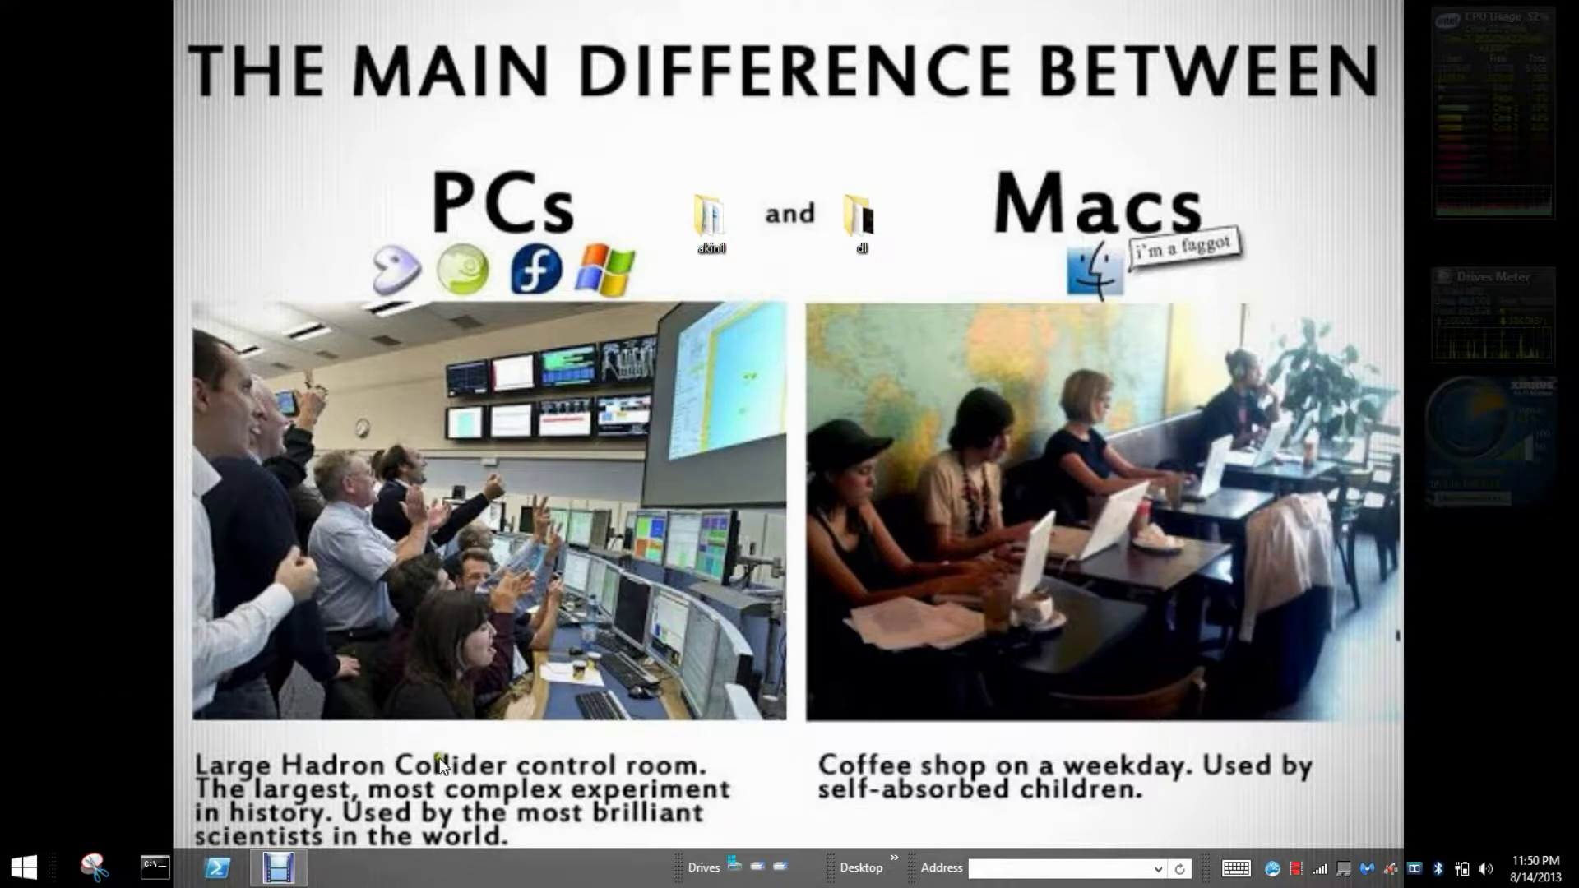
Open the akin1 desktop folder in File Explorer to list its 23 items.
{"action": "left_click_drag", "start_coordinate": [1362, 699], "coordinate": [1576, 865]}
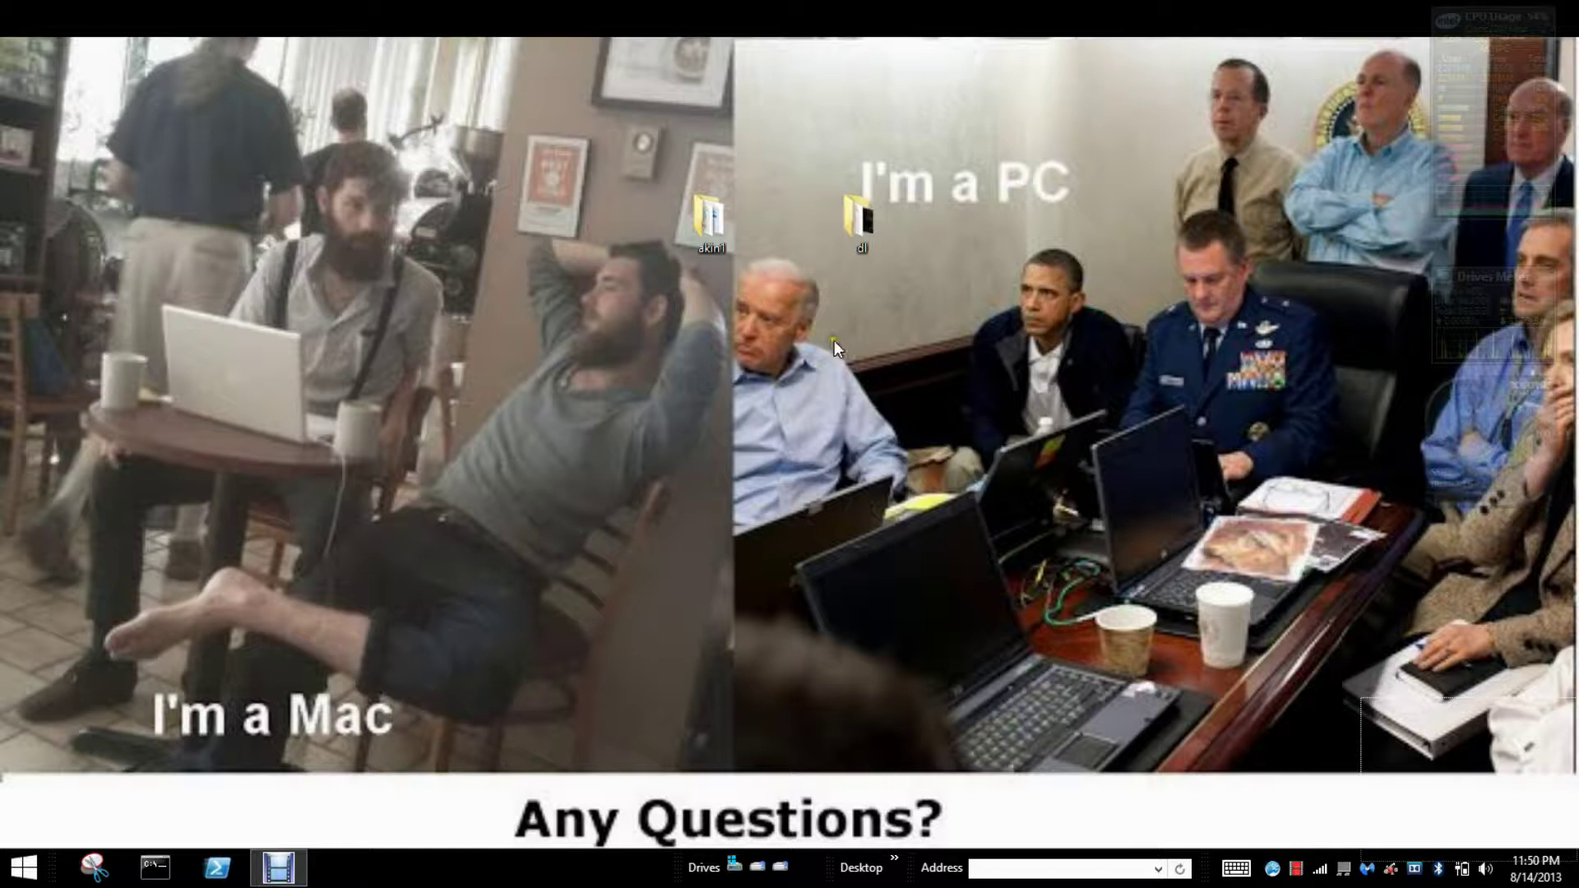
{"action": "double_click", "coordinate": [709, 220]}
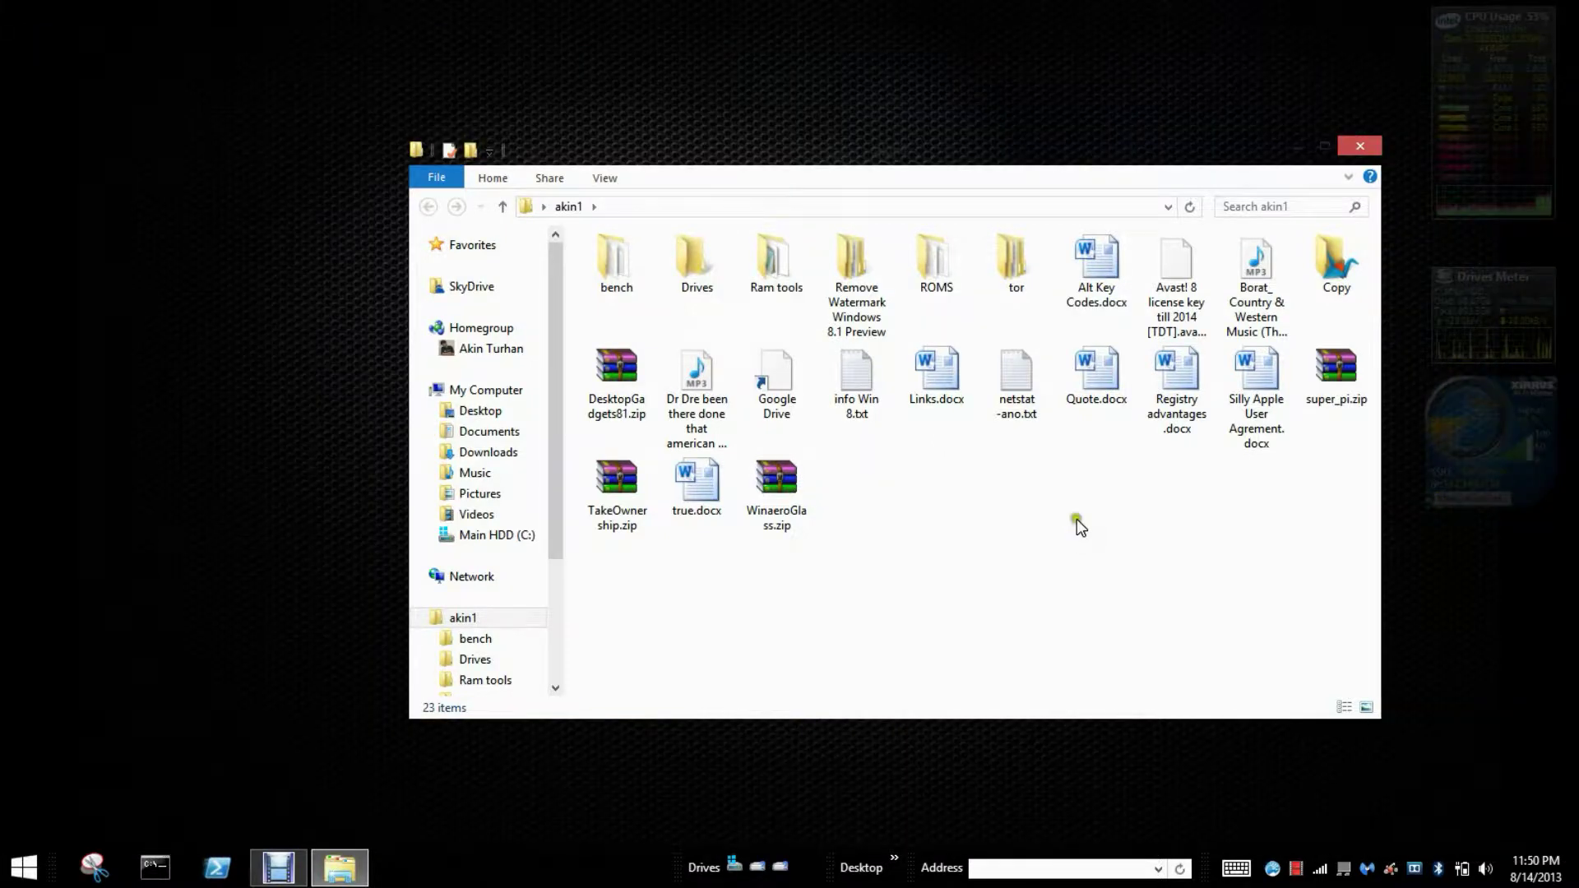
Open Links.docx, follow its mytechblog link into Chrome, and bring up Flip 3D.
{"action": "double_click", "coordinate": [951, 388]}
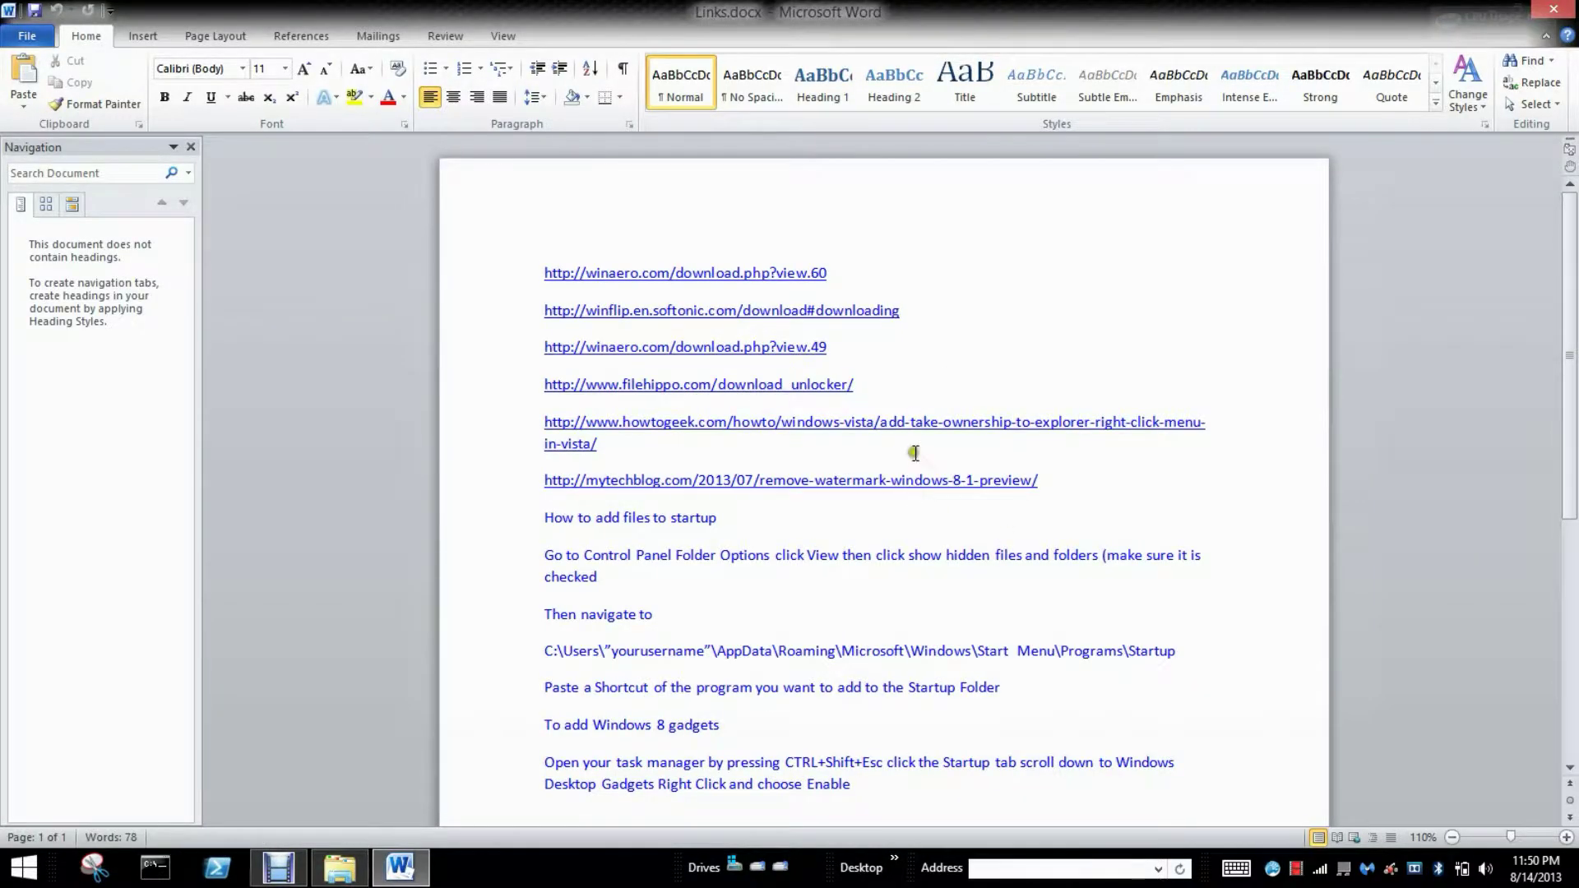
{"action": "left_click", "coordinate": [916, 481]}
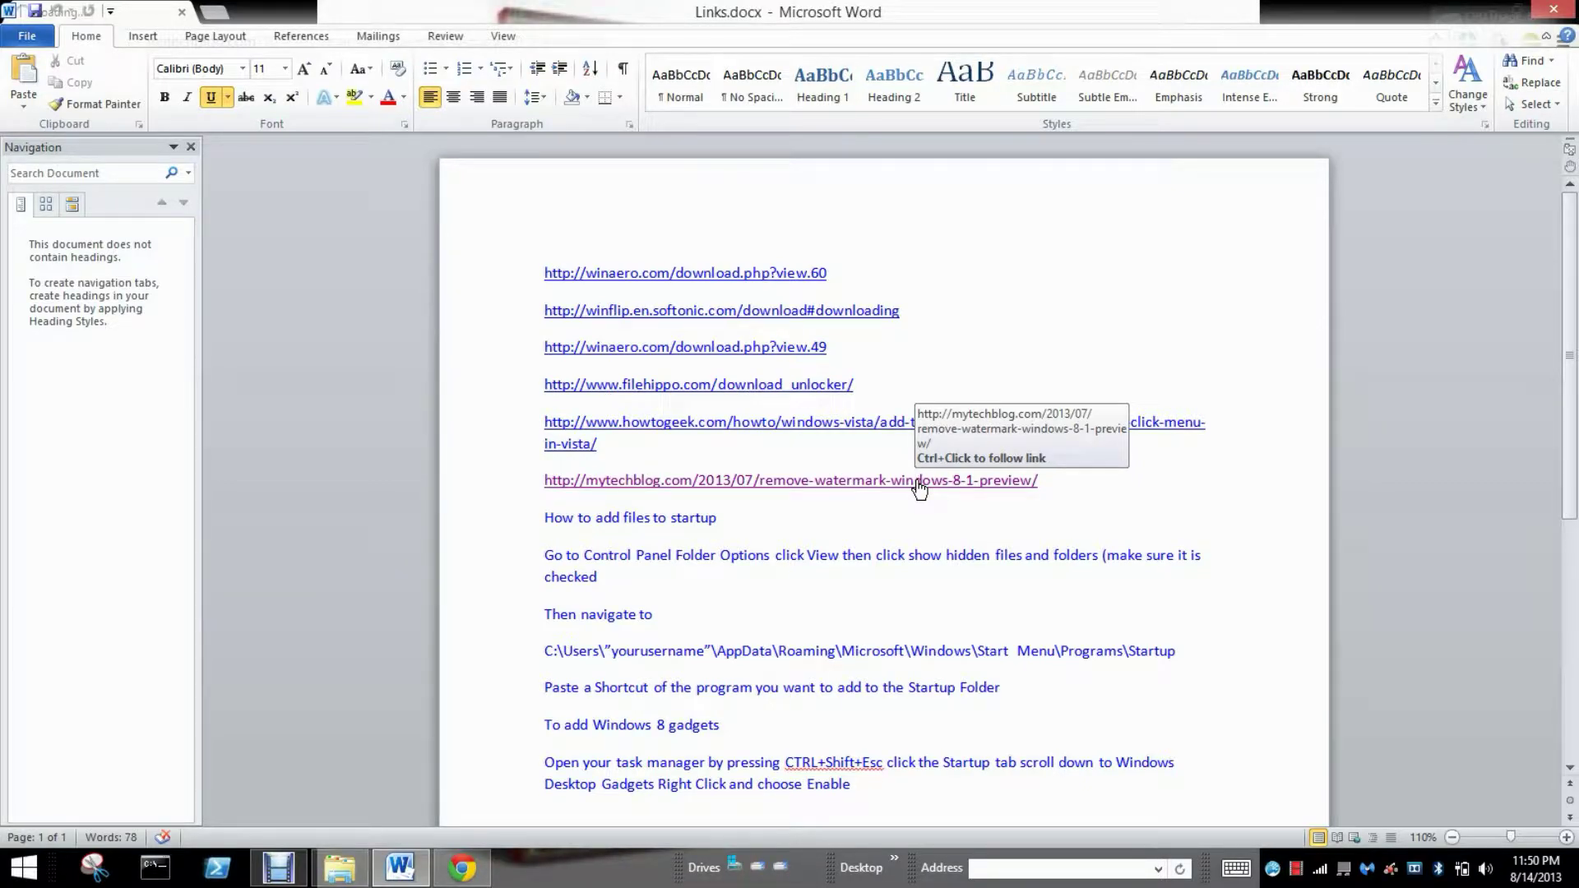
{"action": "key", "text": "super+Tab"}
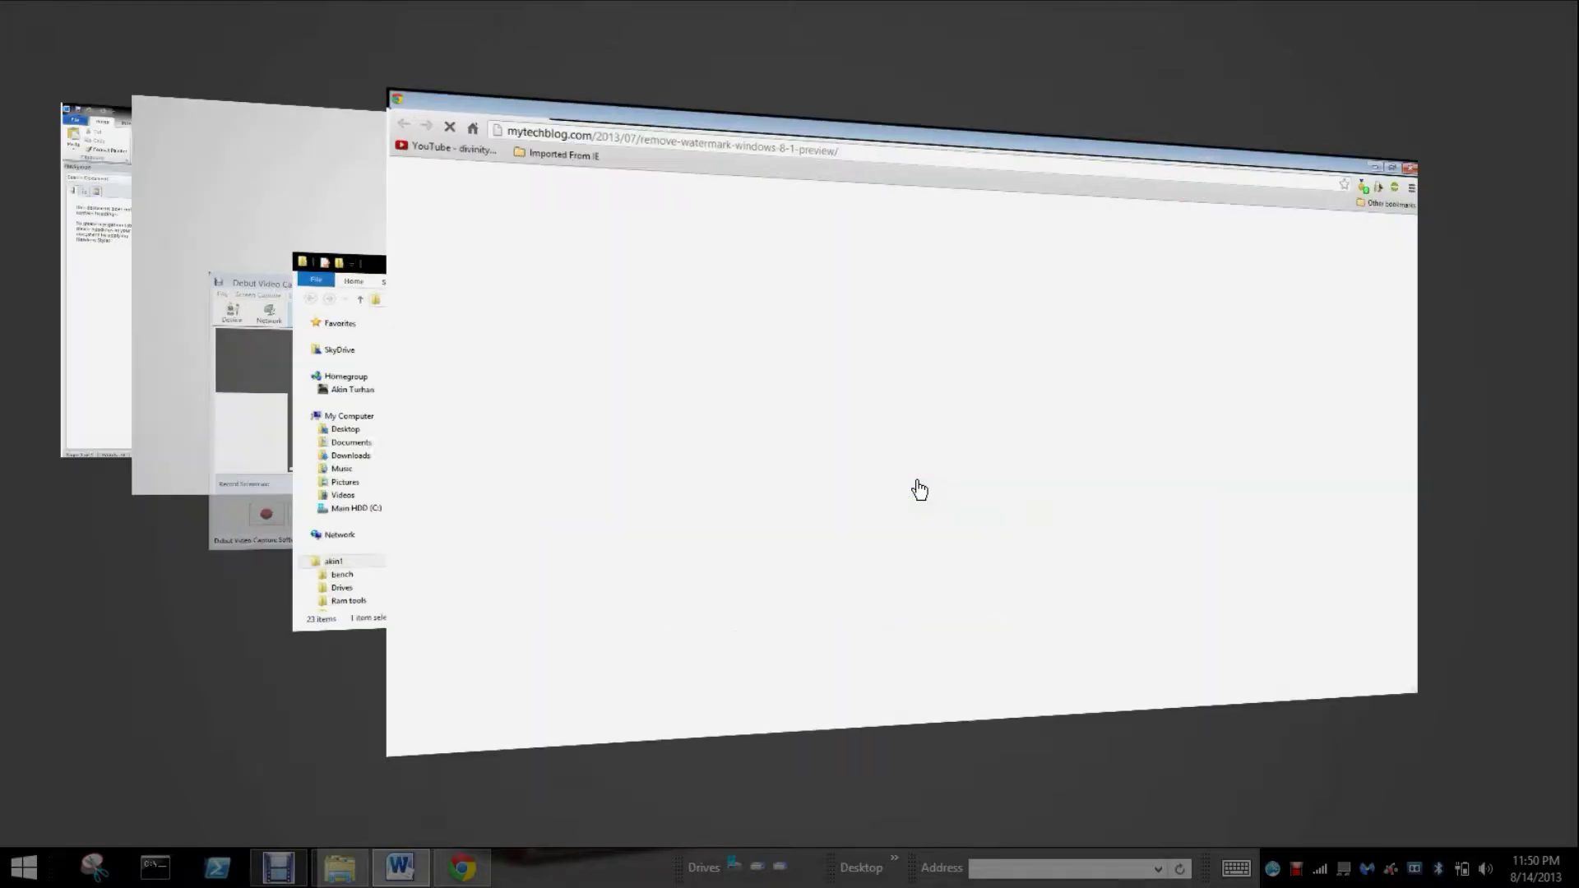
Bring the mytechblog article to the front in Chrome and highlight its download link.
{"action": "left_click", "coordinate": [919, 490]}
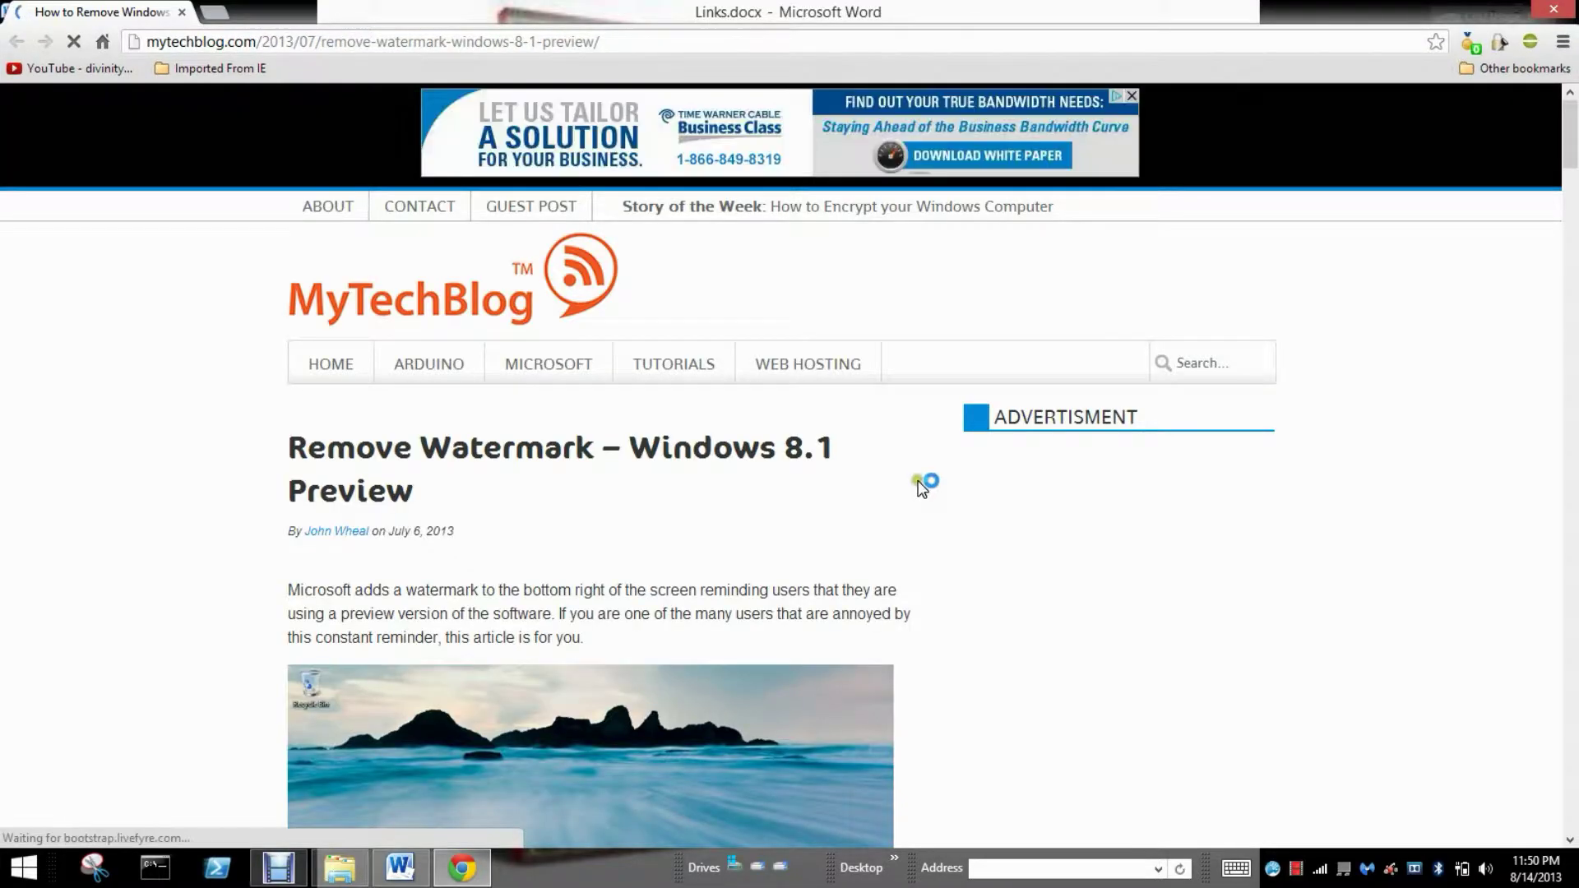
{"action": "scroll", "coordinate": [931, 524], "scroll_direction": "down", "scroll_amount": 10}
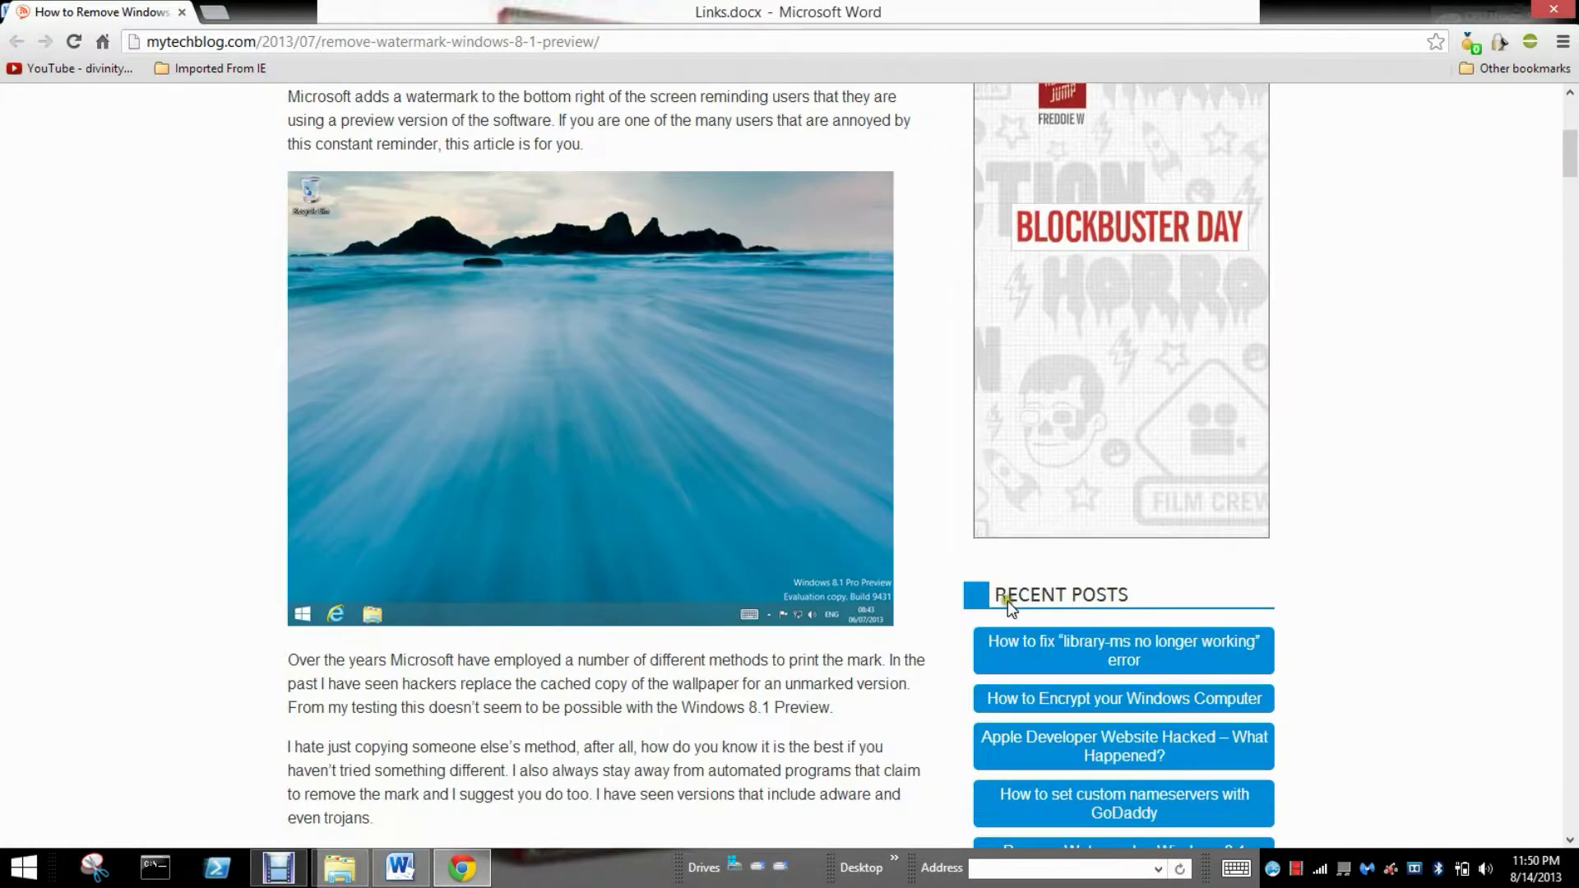
{"action": "scroll", "coordinate": [781, 603], "scroll_direction": "down", "scroll_amount": 10}
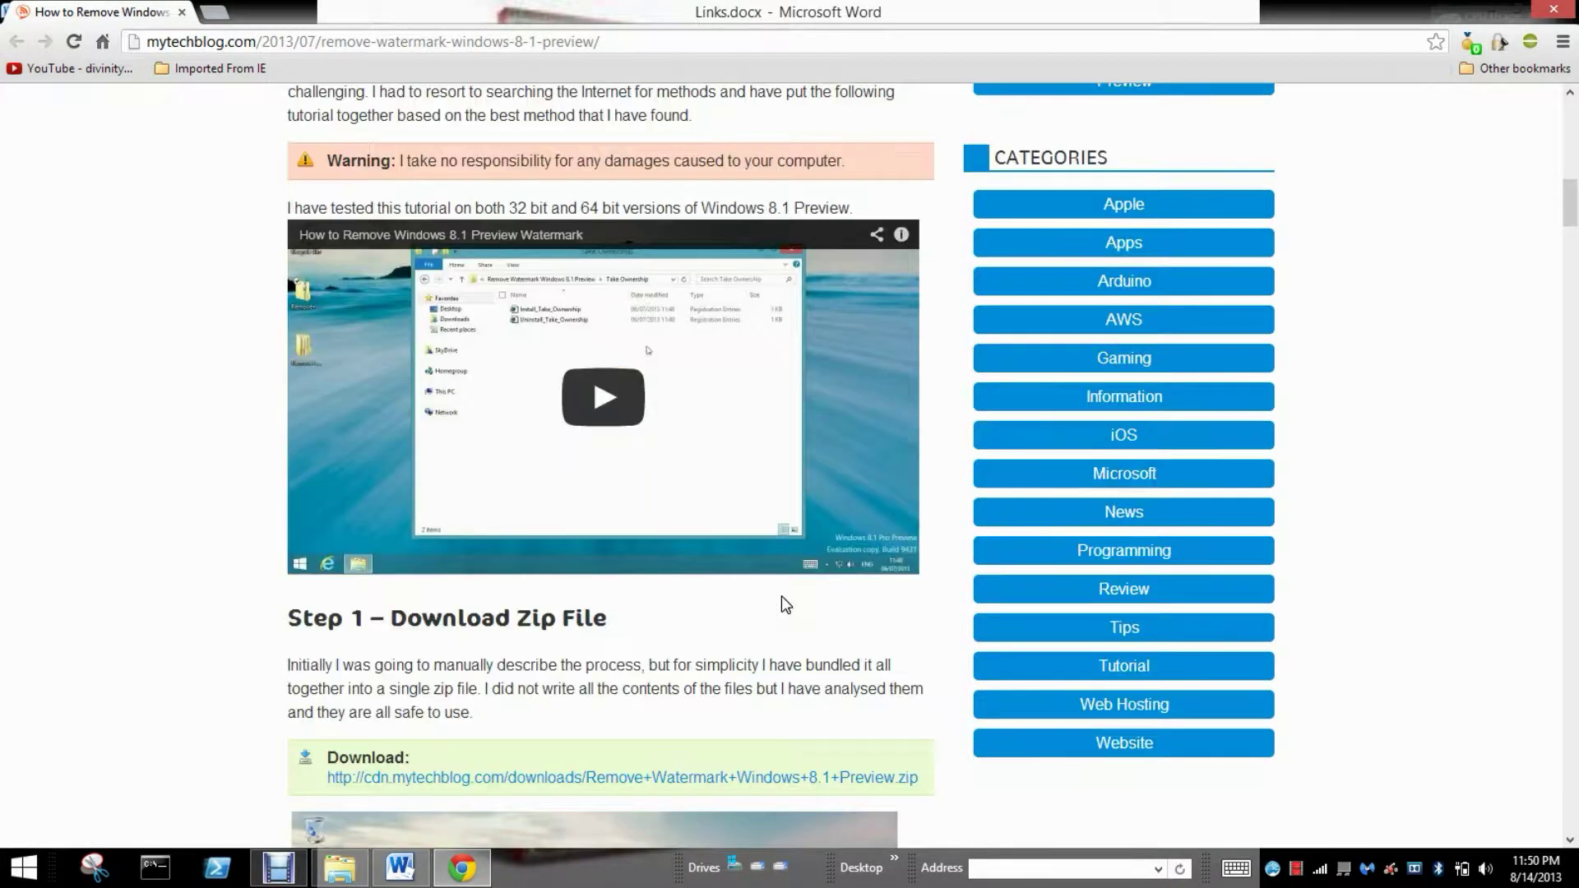
{"action": "scroll", "coordinate": [782, 595], "scroll_direction": "down", "scroll_amount": 1}
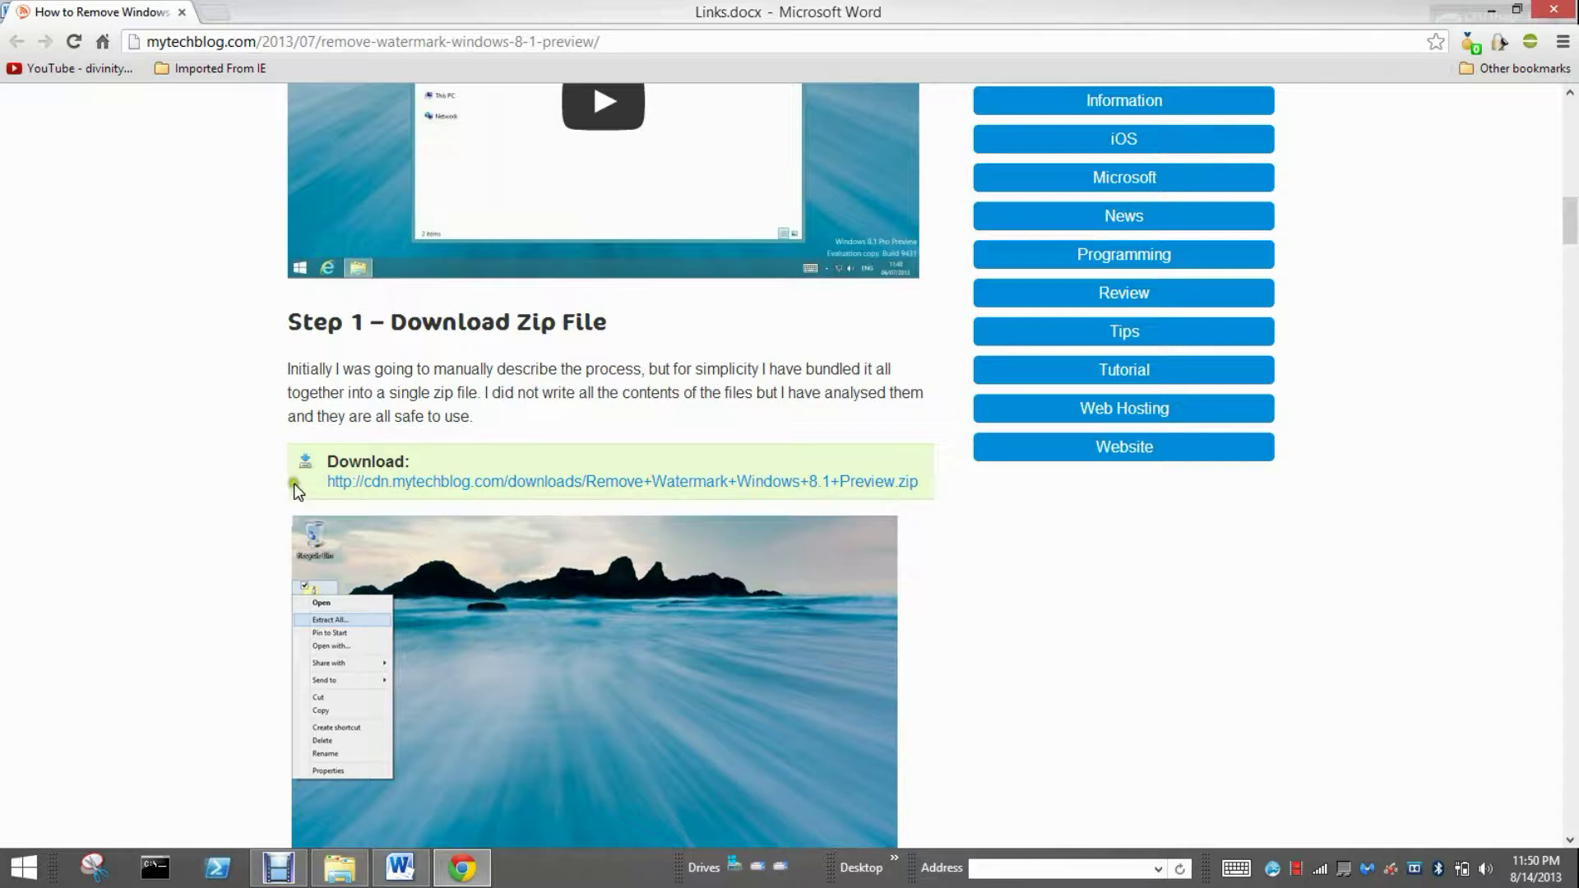
{"action": "left_click_drag", "start_coordinate": [308, 484], "coordinate": [931, 479]}
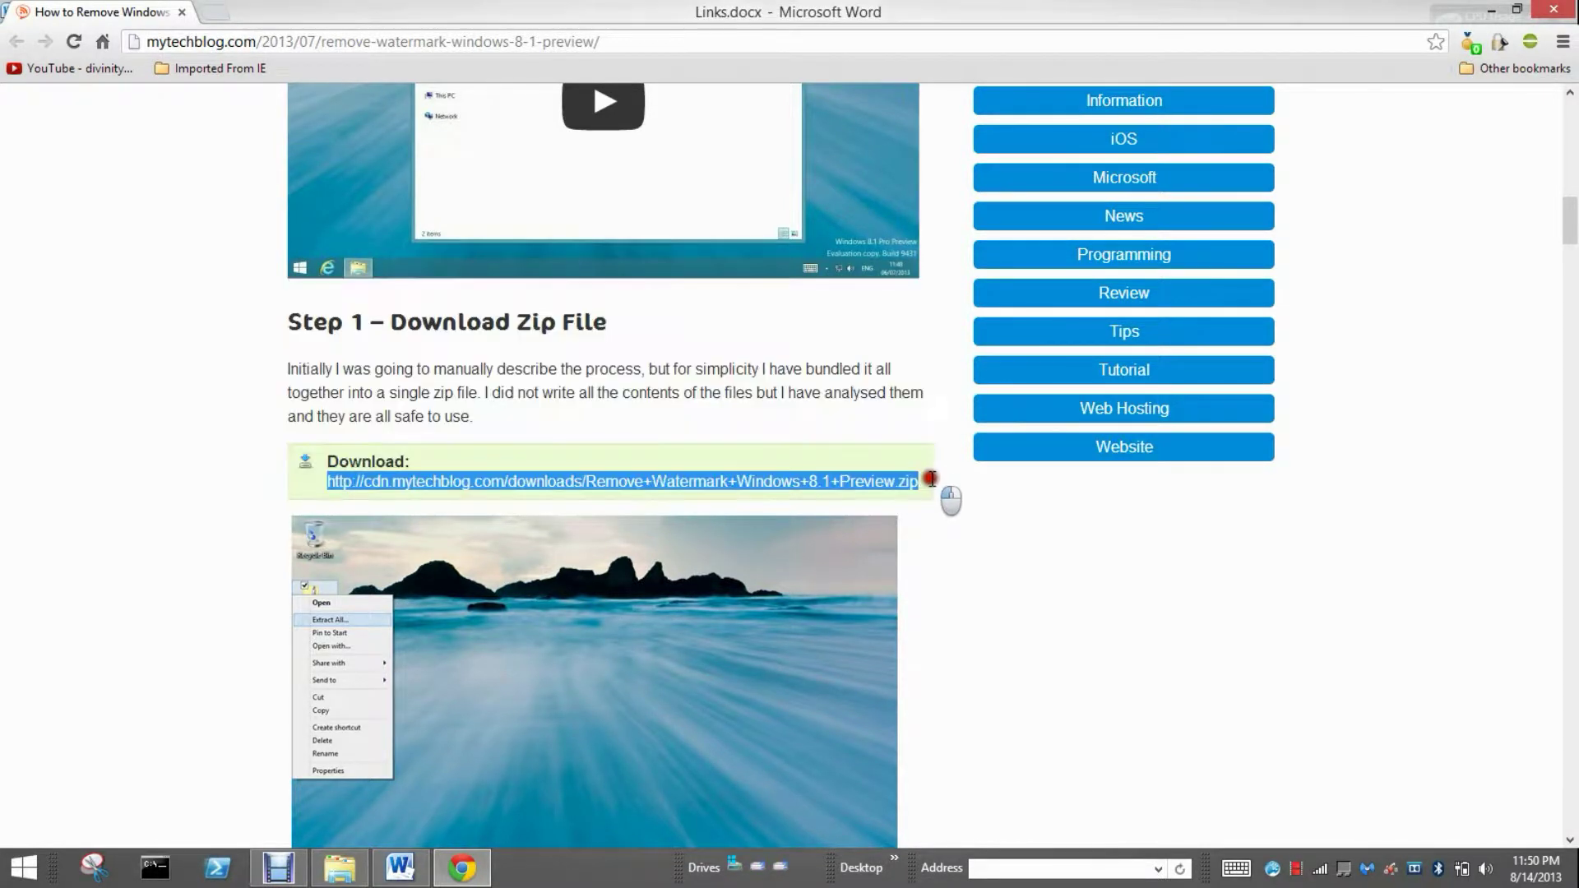
Scroll down to Step 3 and highlight the basebrd file paths.
{"action": "scroll", "coordinate": [1003, 588], "scroll_direction": "down", "scroll_amount": 3}
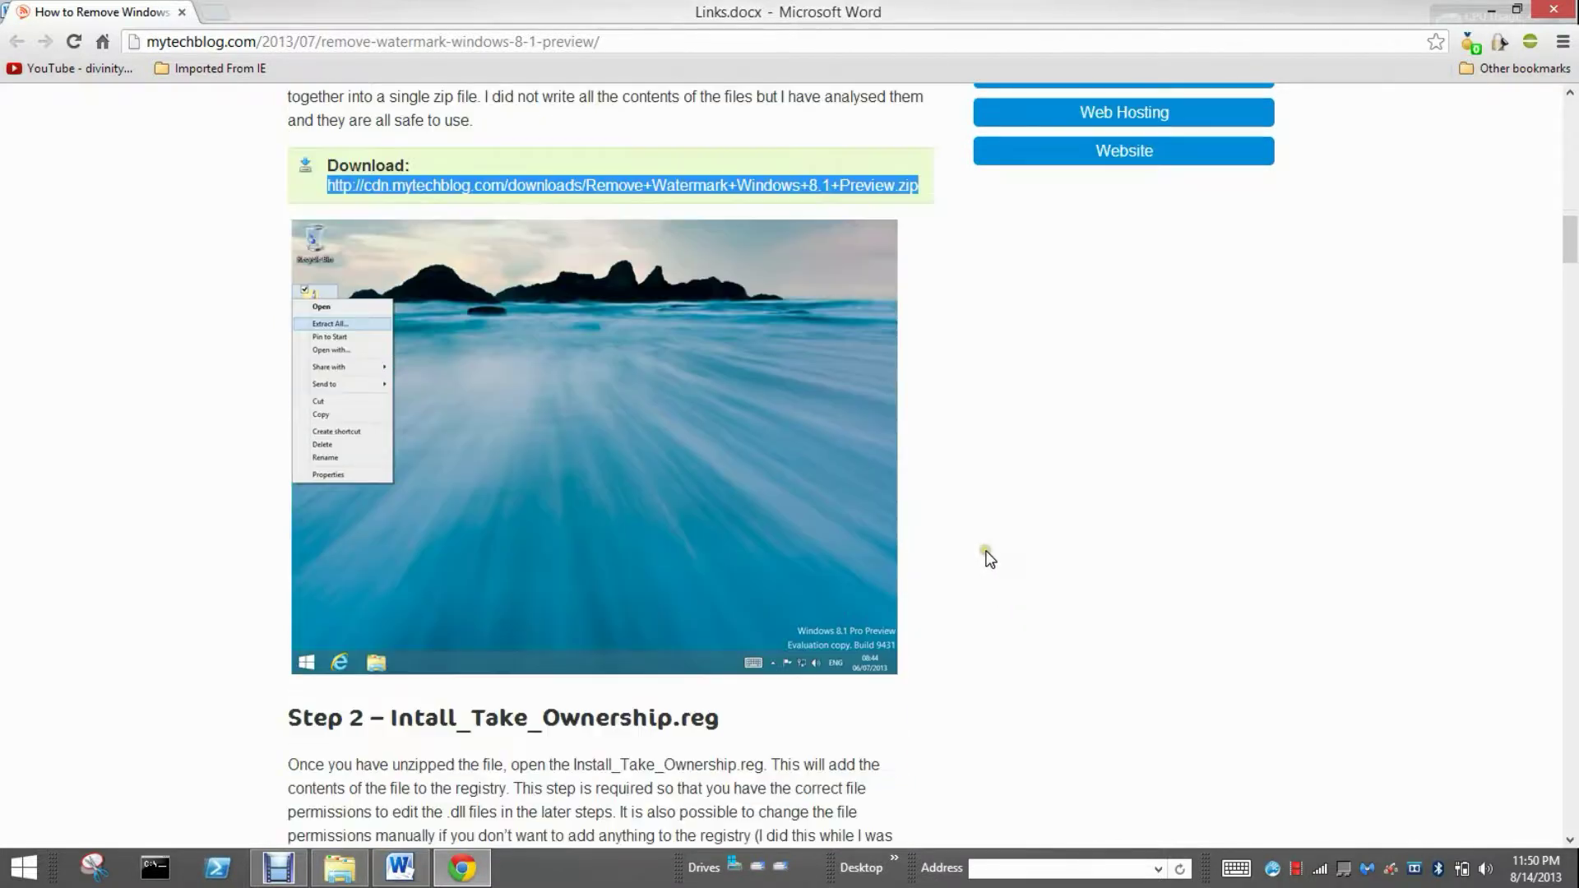
{"action": "scroll", "coordinate": [990, 559], "scroll_direction": "down", "scroll_amount": 6}
{"action": "scroll", "coordinate": [990, 559], "scroll_direction": "down", "scroll_amount": 3}
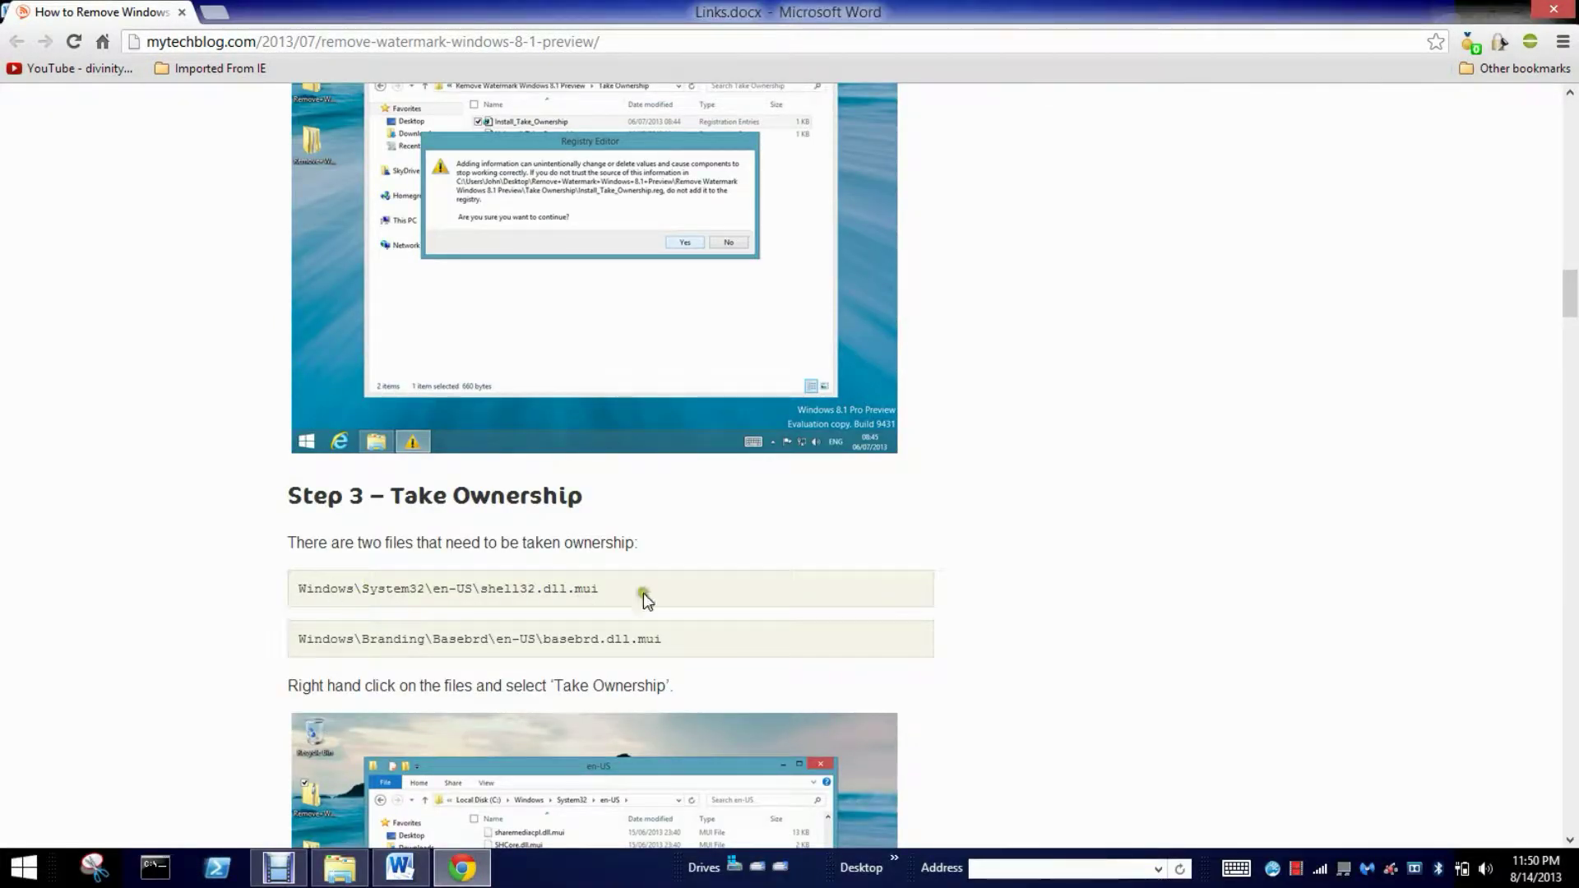
{"action": "left_click_drag", "start_coordinate": [644, 589], "coordinate": [250, 588]}
{"action": "left_click_drag", "start_coordinate": [662, 638], "coordinate": [234, 630]}
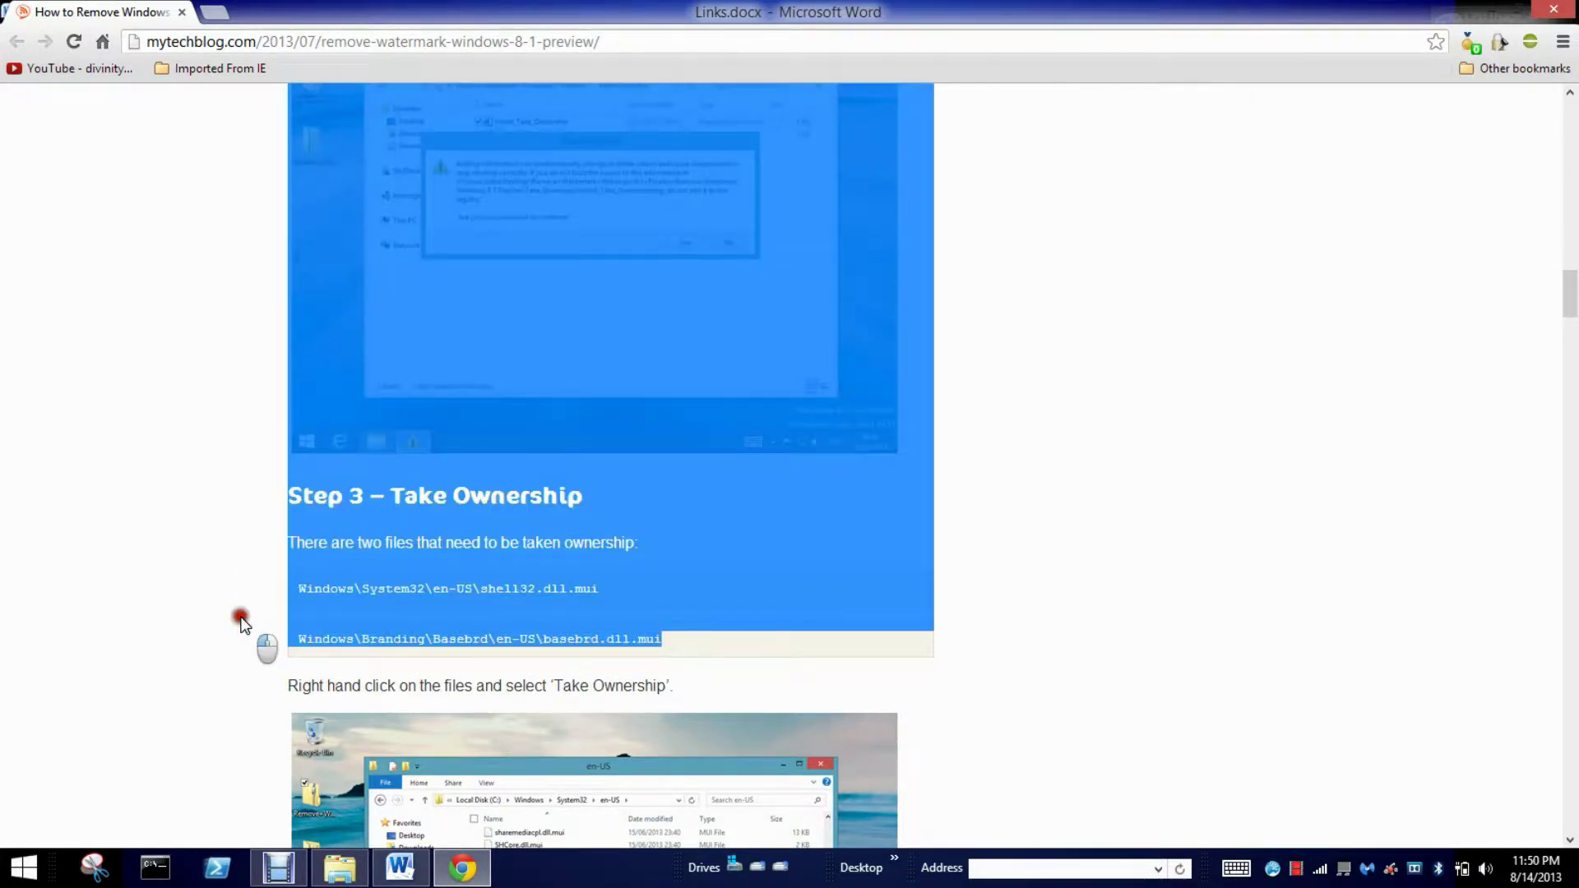
{"action": "left_click", "coordinate": [238, 627]}
Scroll further and highlight the word 'mcbuilder' in a section heading.
{"action": "scroll", "coordinate": [240, 623], "scroll_direction": "down", "scroll_amount": 5}
{"action": "scroll", "coordinate": [245, 622], "scroll_direction": "down", "scroll_amount": 3}
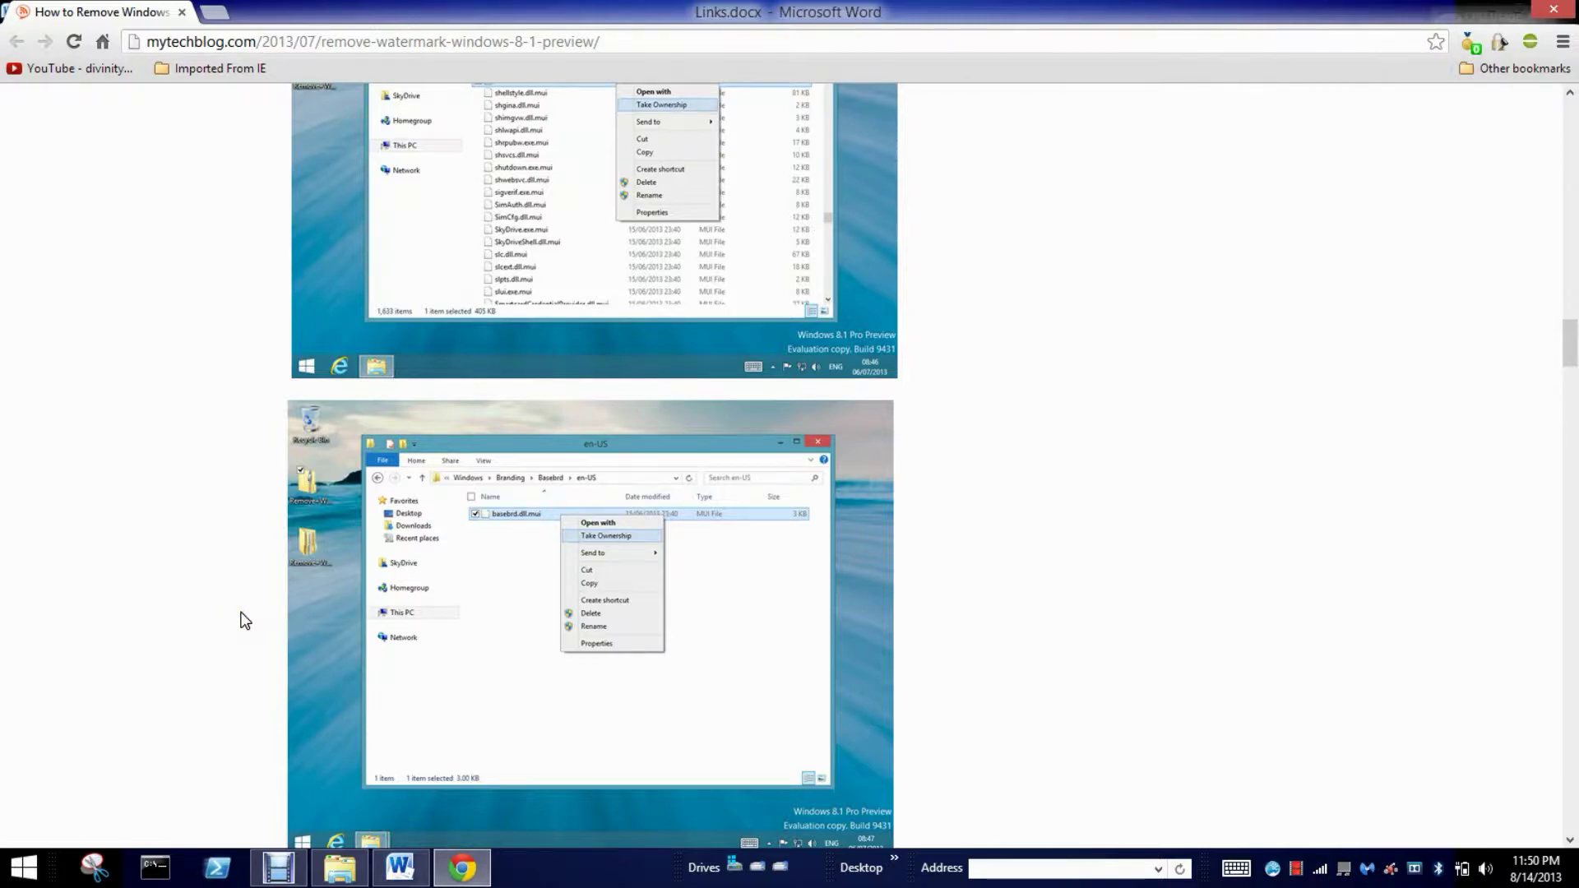
{"action": "scroll", "coordinate": [245, 621], "scroll_direction": "down", "scroll_amount": 5}
{"action": "scroll", "coordinate": [250, 614], "scroll_direction": "down", "scroll_amount": 2}
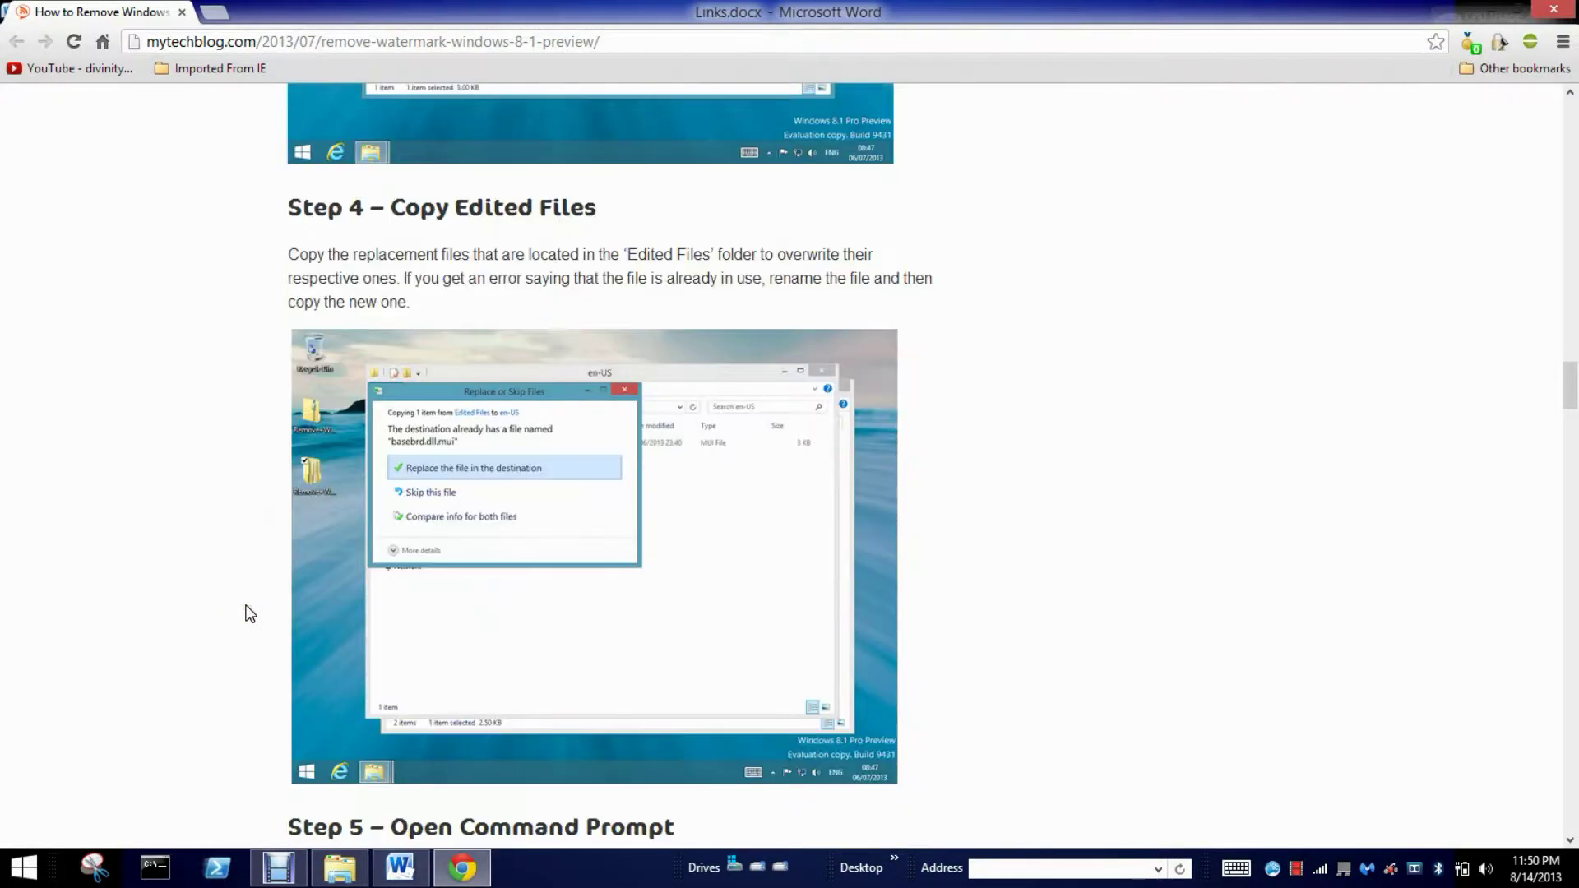
{"action": "scroll", "coordinate": [250, 614], "scroll_direction": "down", "scroll_amount": 3}
{"action": "scroll", "coordinate": [250, 613], "scroll_direction": "down", "scroll_amount": 3}
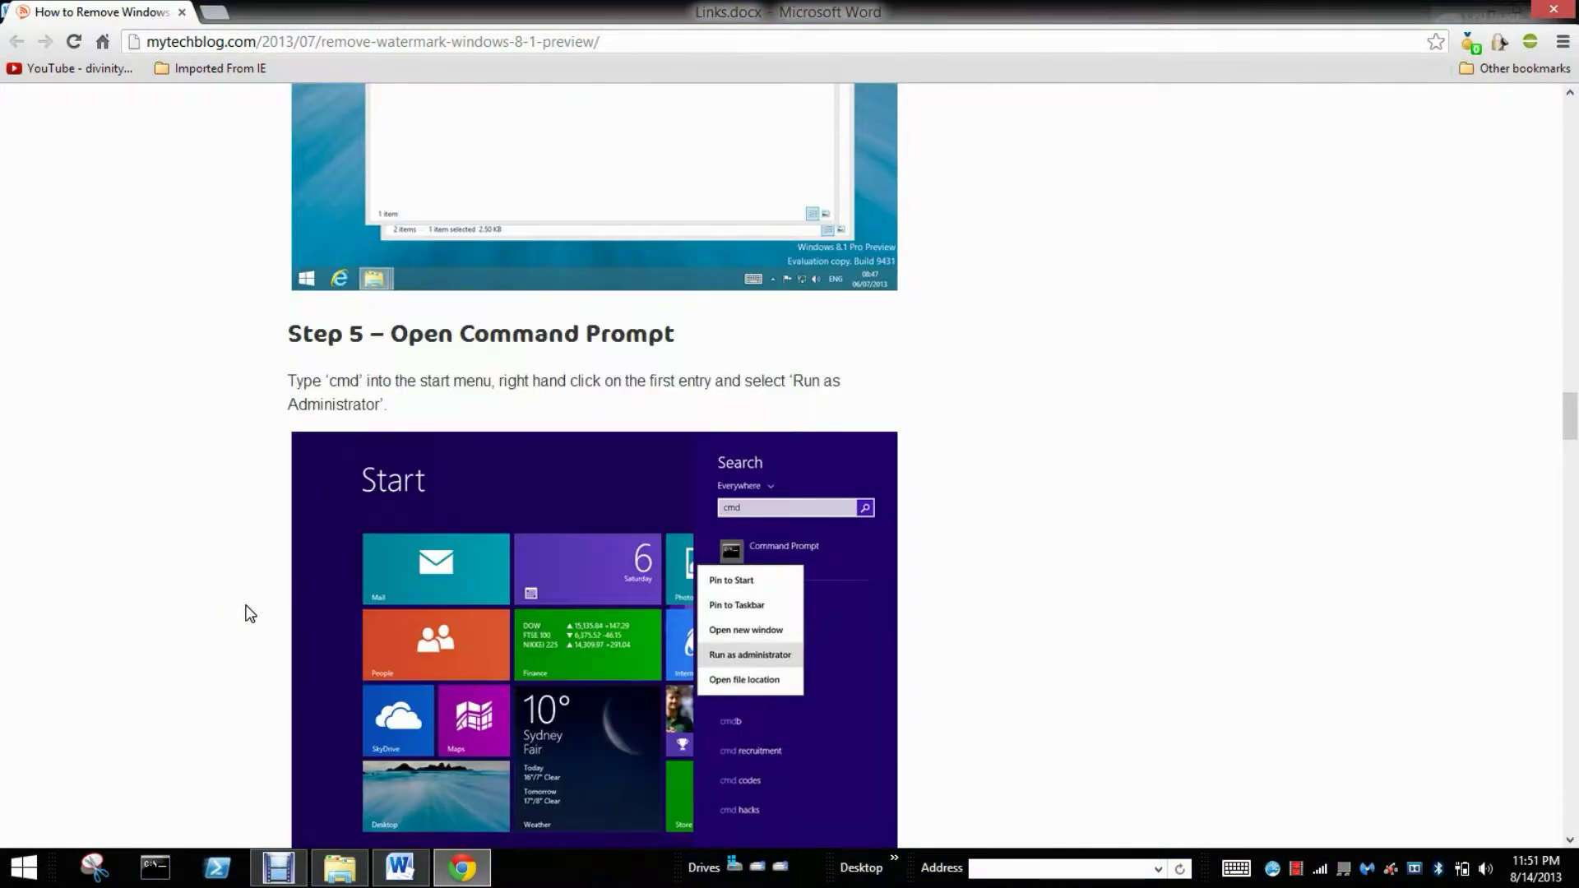
{"action": "scroll", "coordinate": [729, 466], "scroll_direction": "down", "scroll_amount": 2}
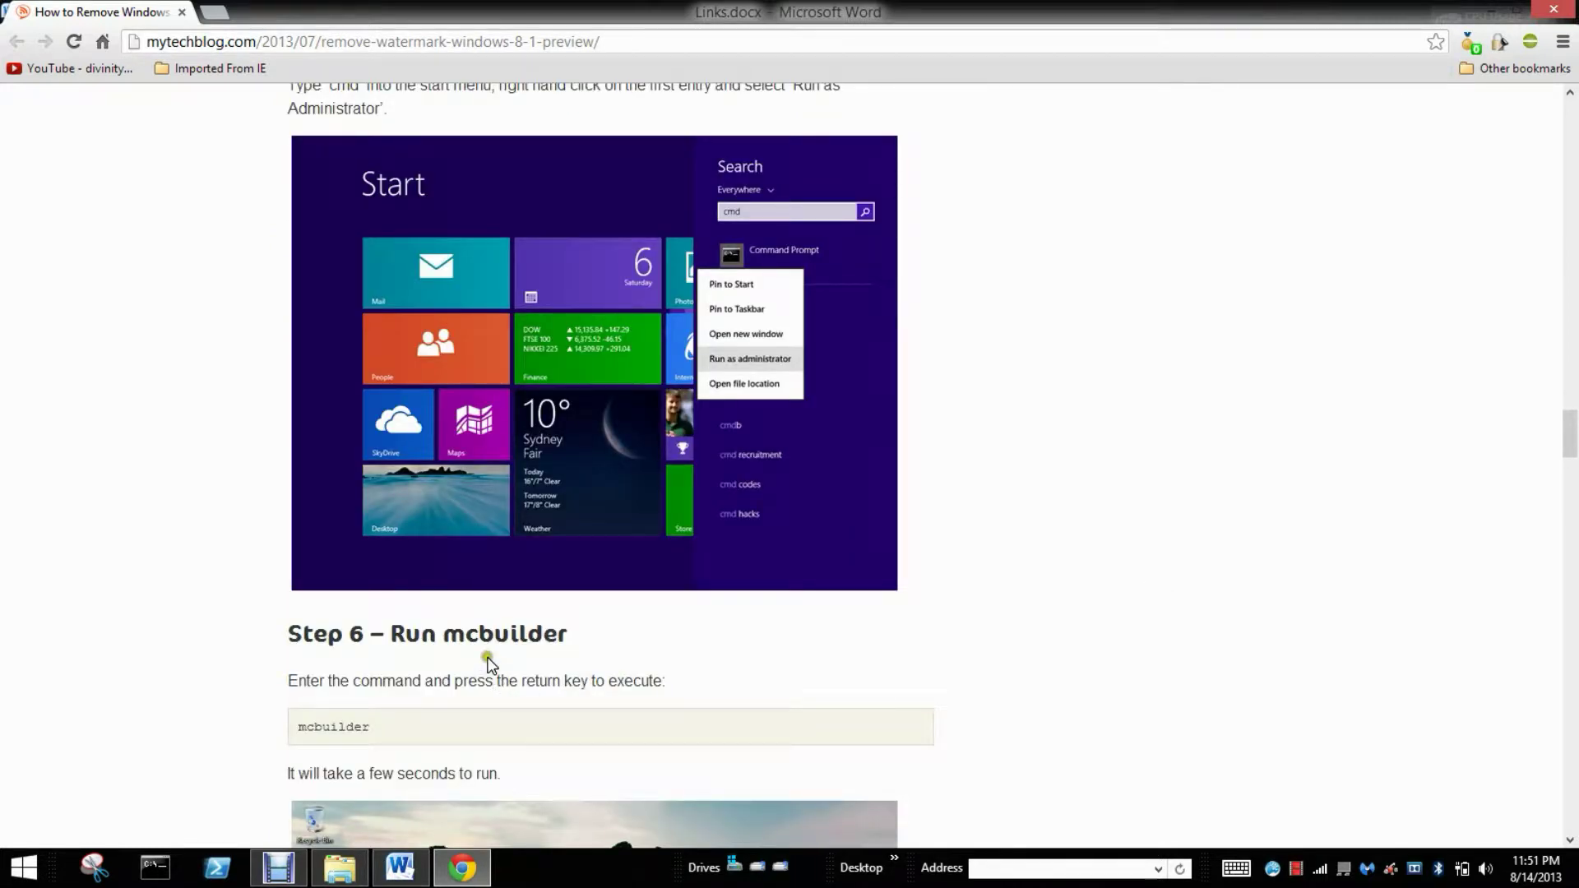
{"action": "left_click_drag", "start_coordinate": [444, 635], "coordinate": [569, 632]}
Scroll to the end and highlight the 'Step 7 – Remove Take Ownership' heading.
{"action": "scroll", "coordinate": [851, 619], "scroll_direction": "down", "scroll_amount": 6}
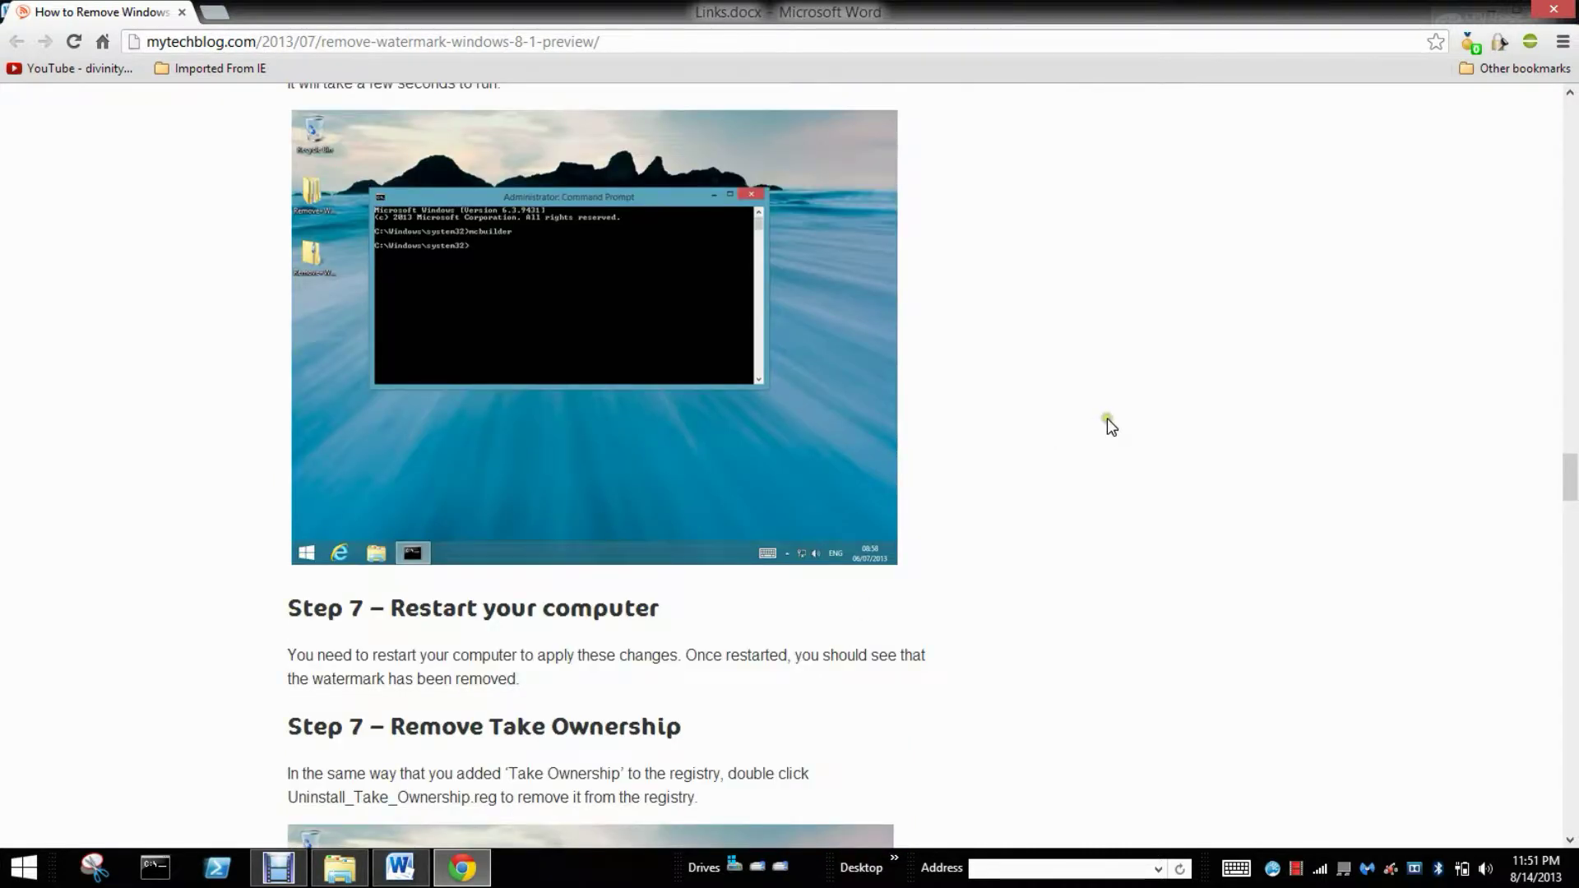
{"action": "scroll", "coordinate": [1107, 421], "scroll_direction": "down", "scroll_amount": 2}
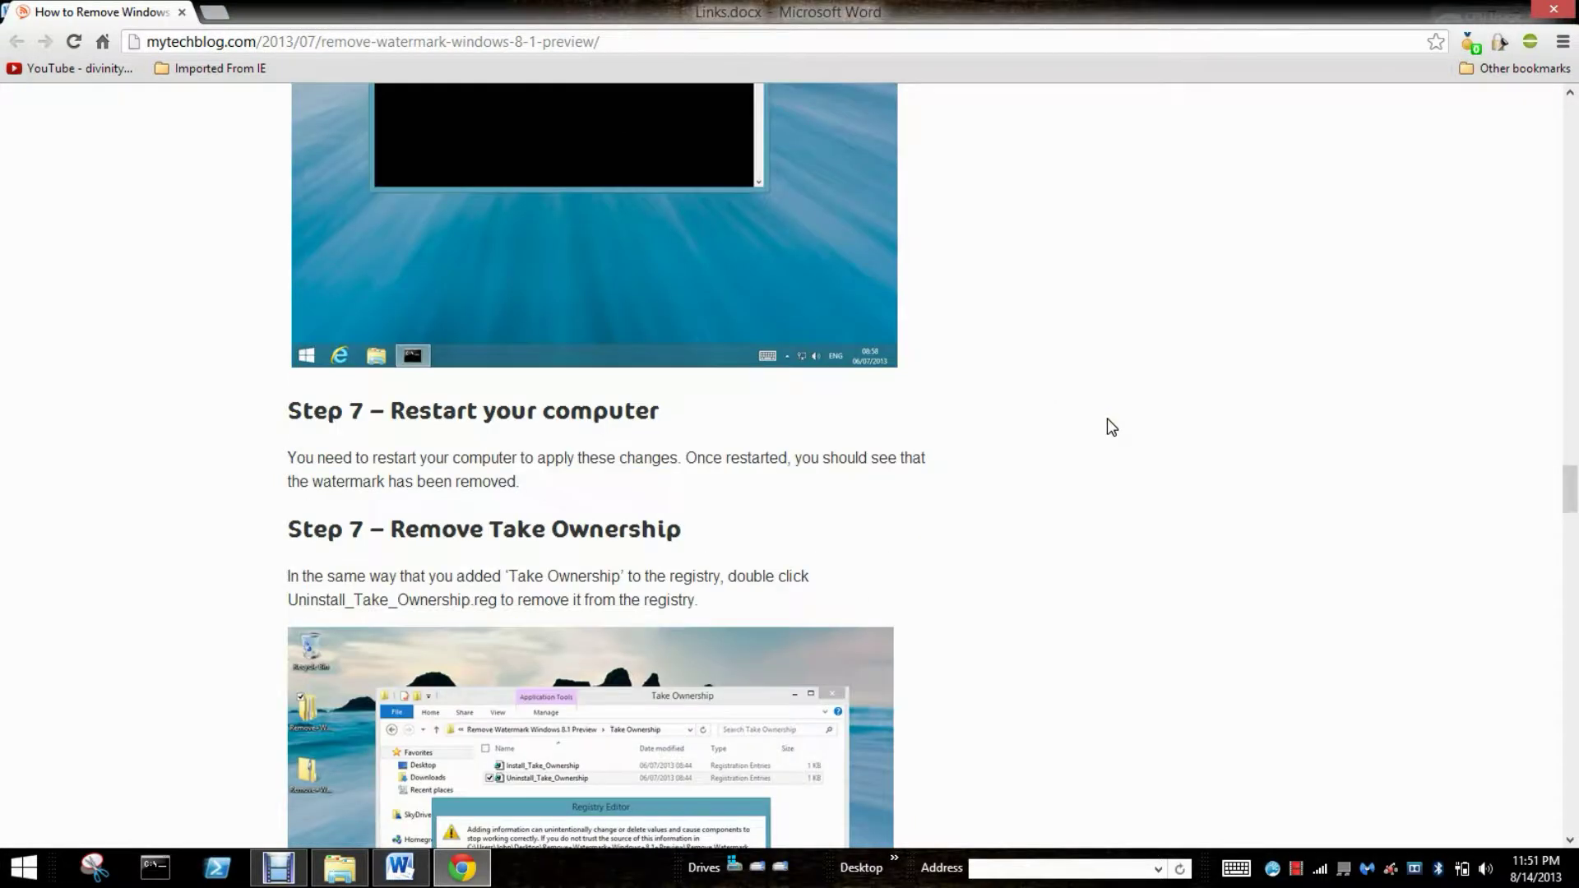
{"action": "left_click_drag", "start_coordinate": [294, 532], "coordinate": [735, 529]}
{"action": "left_click", "coordinate": [1430, 567]}
{"action": "scroll", "coordinate": [1428, 568], "scroll_direction": "down", "scroll_amount": 5}
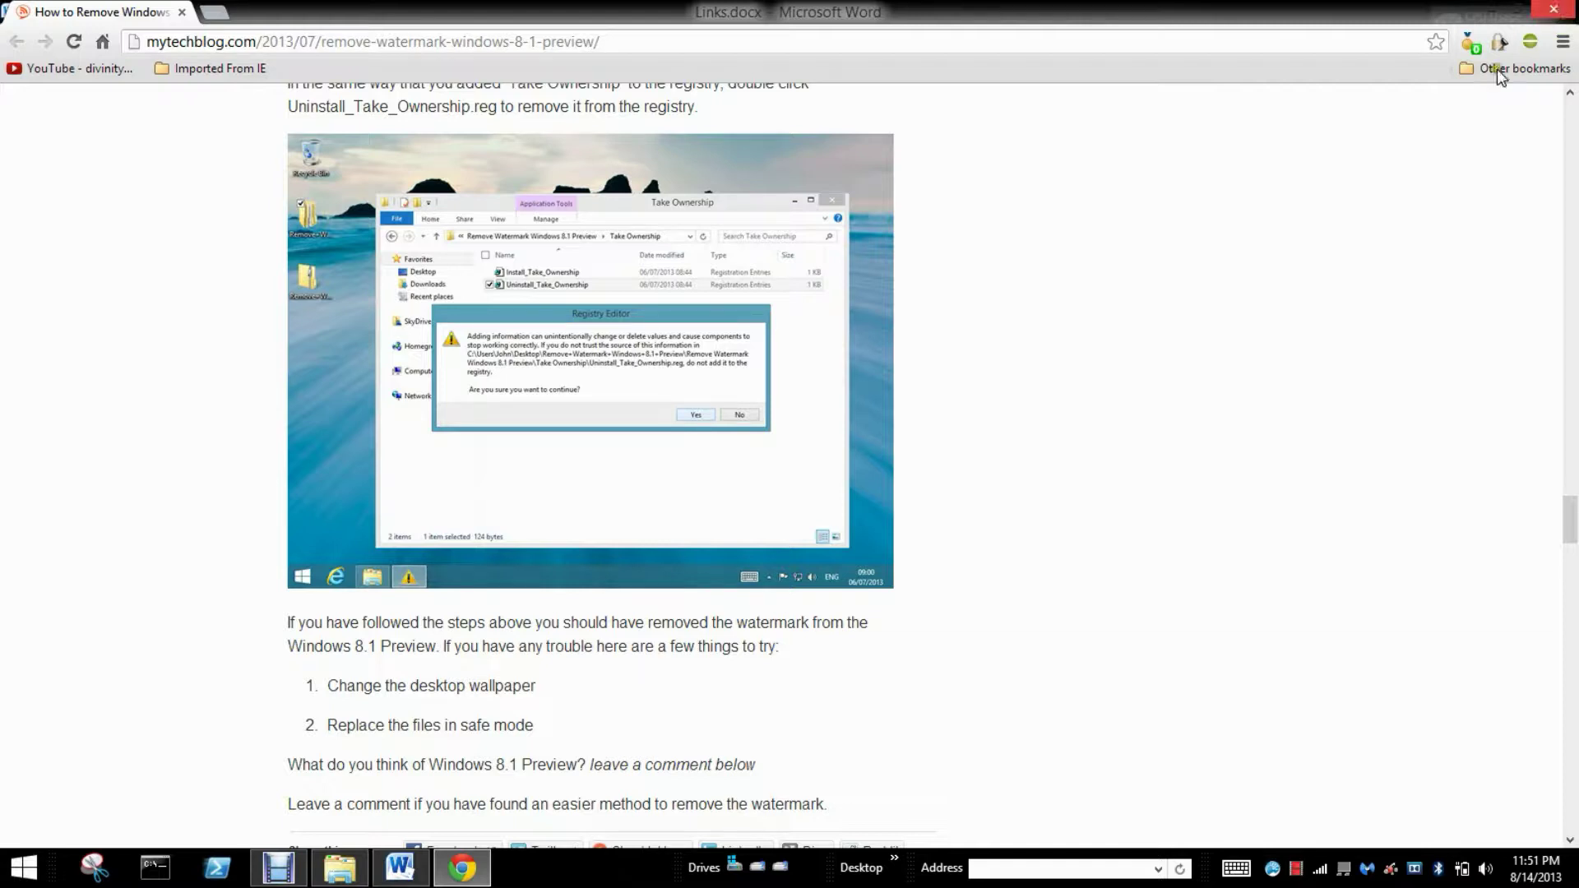
Close Chrome and minimize Links.docx in Word to reveal the akin1 folder.
{"action": "left_click", "coordinate": [1557, 10]}
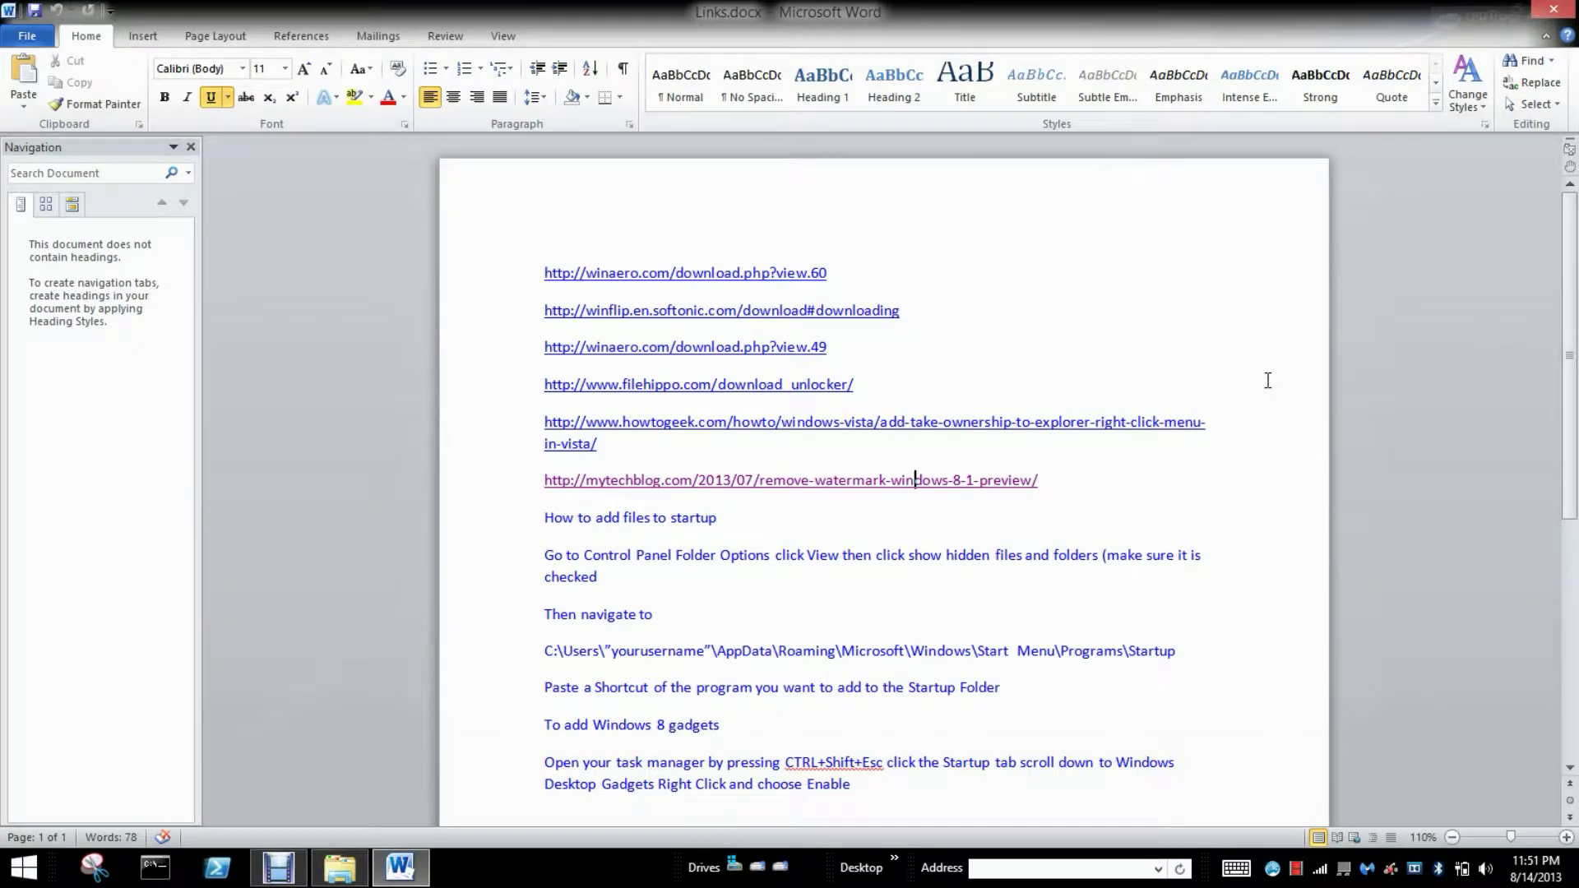
{"action": "left_click", "coordinate": [1268, 378]}
{"action": "left_click", "coordinate": [1267, 377]}
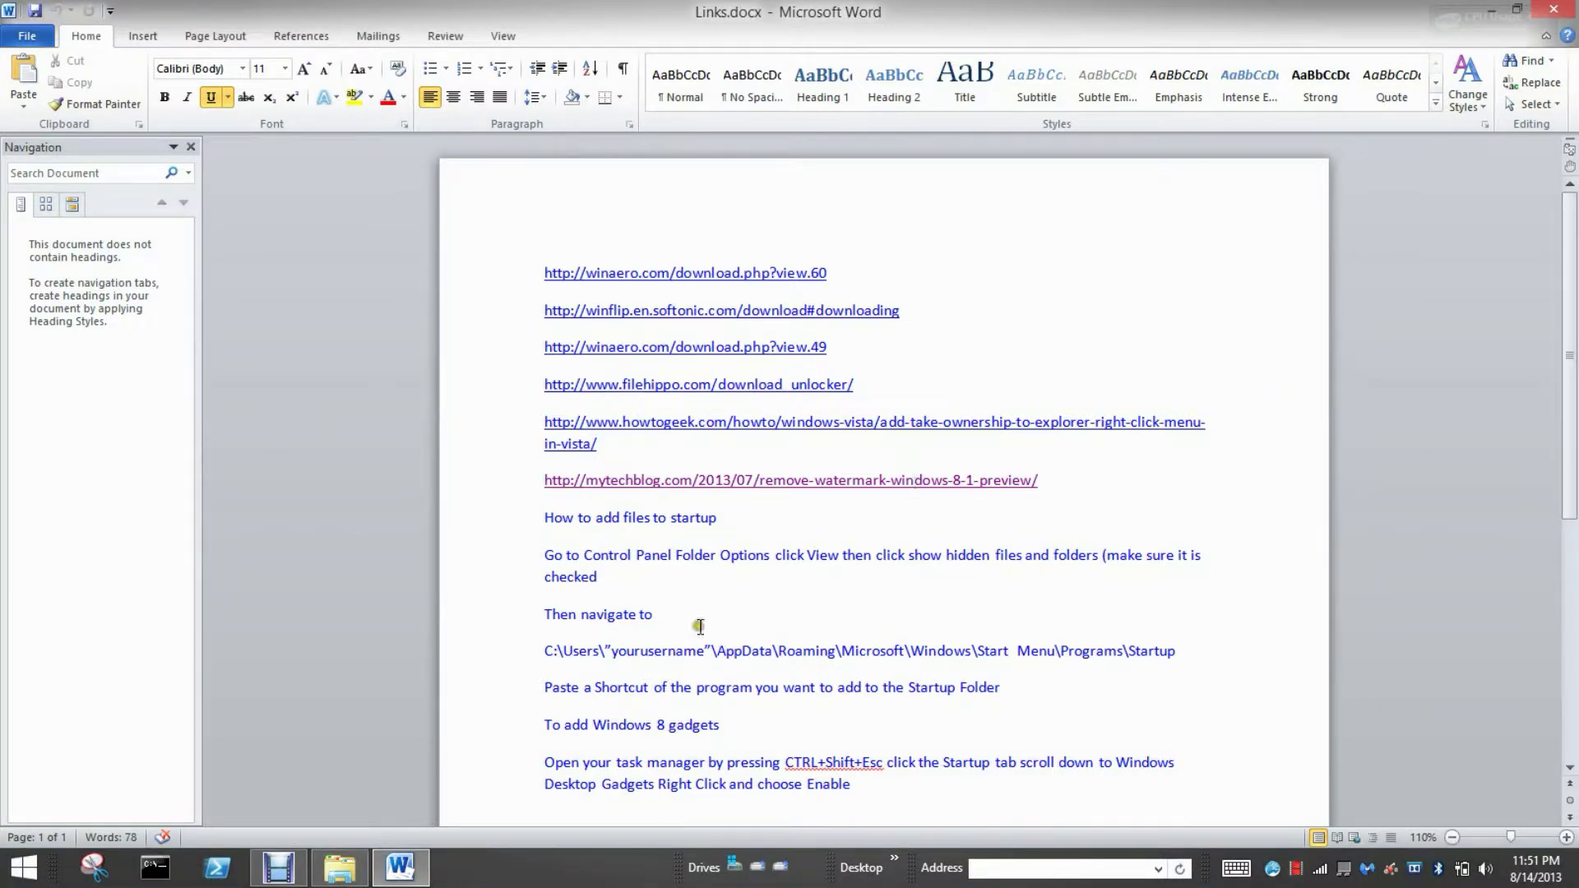
{"action": "scroll", "coordinate": [627, 645], "scroll_direction": "down", "scroll_amount": 1}
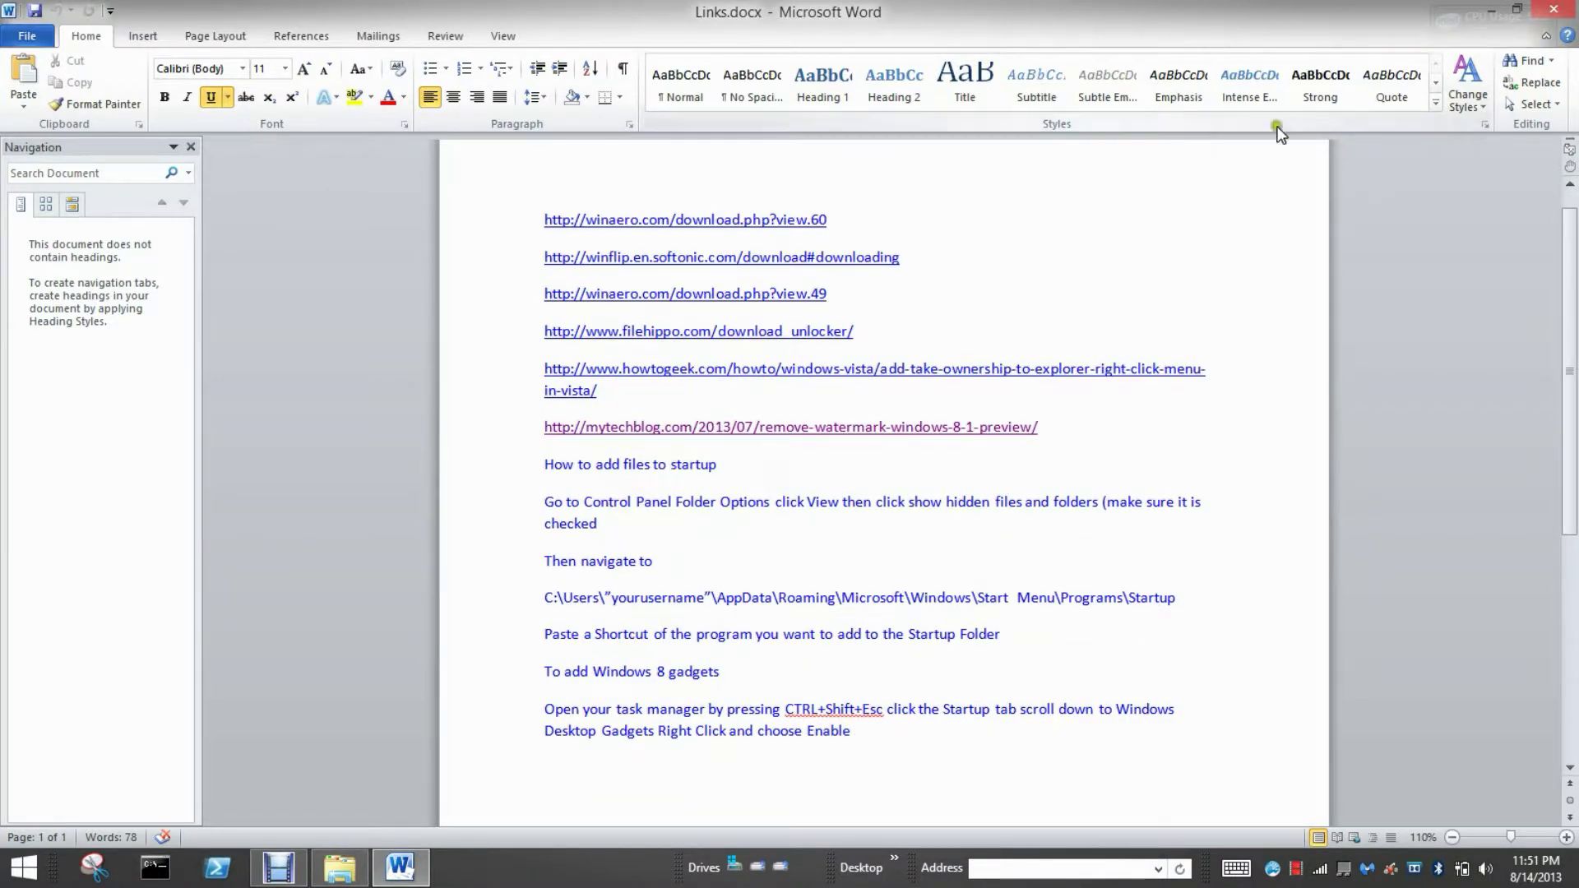
{"action": "left_click", "coordinate": [1491, 9]}
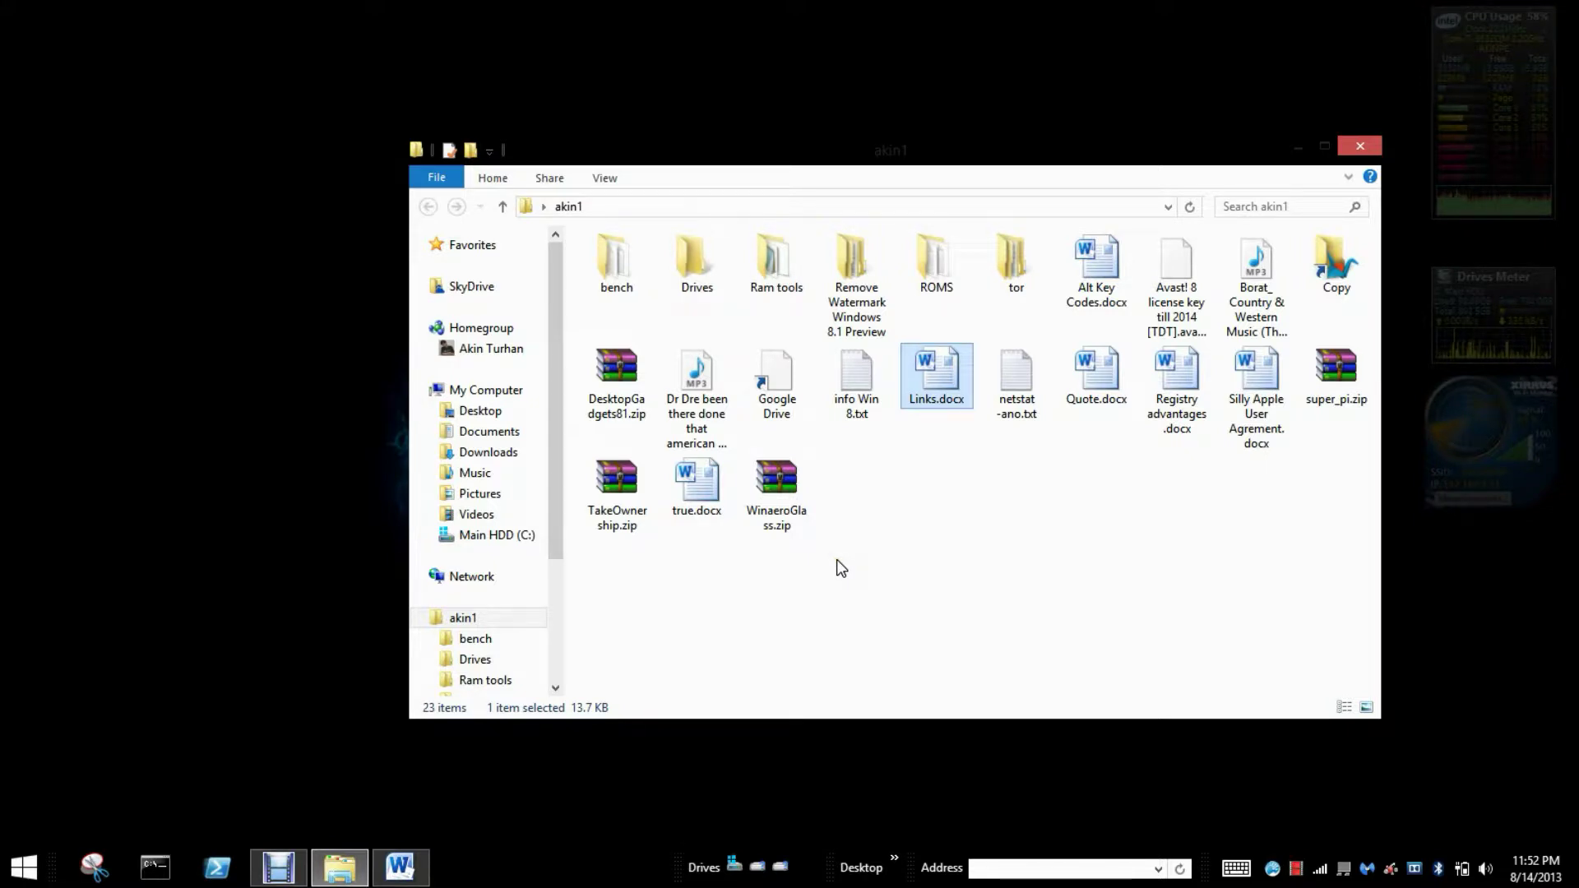
{"action": "key", "text": "ctrl+shift+Escape"}
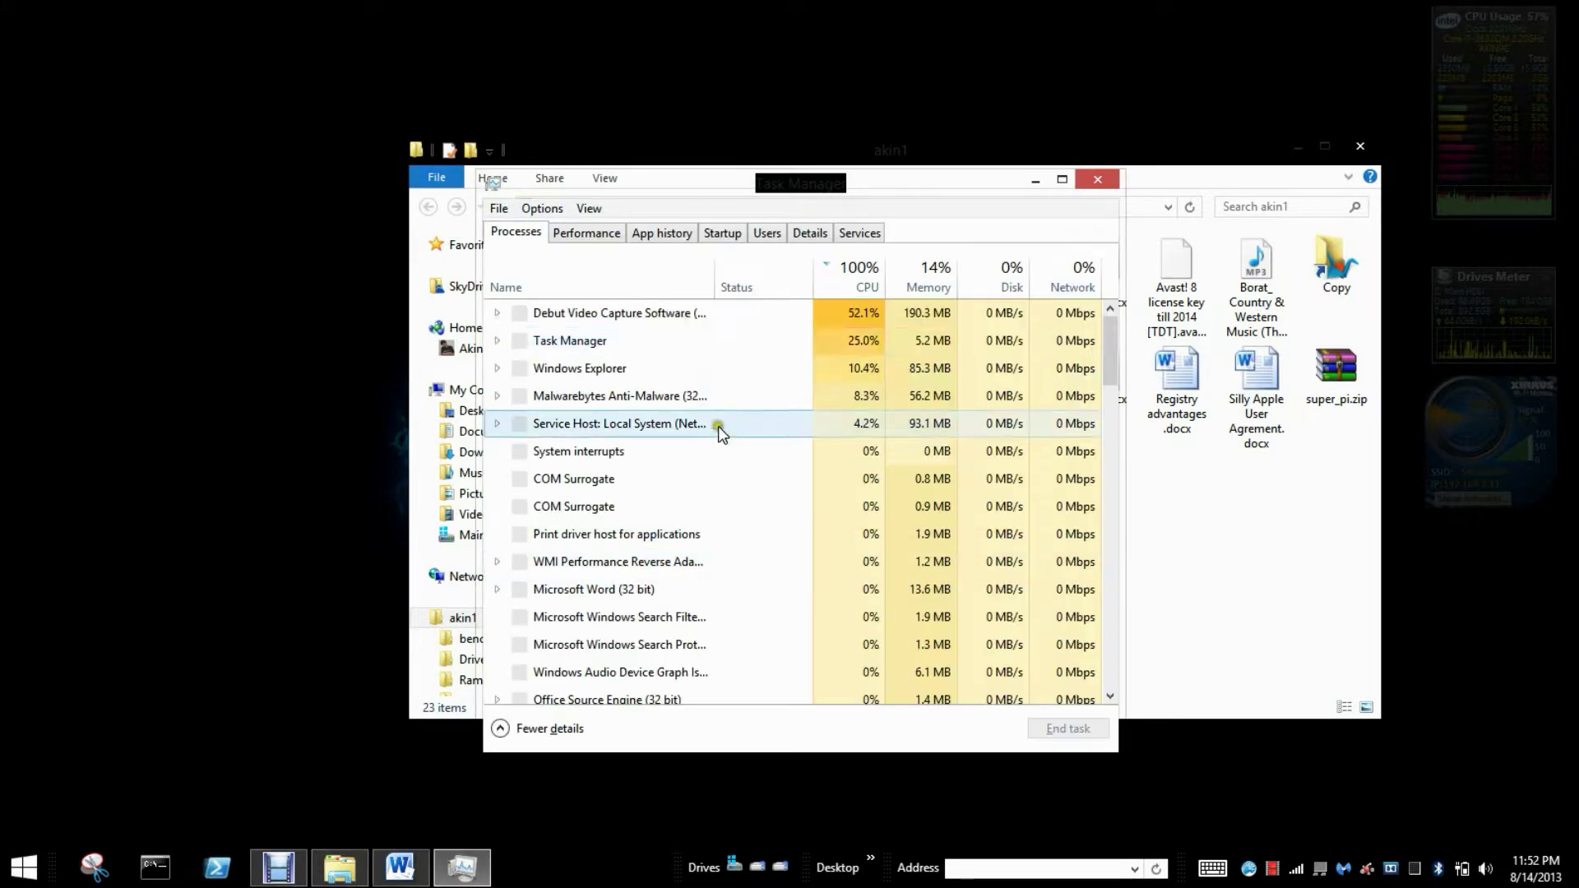
{"action": "left_click", "coordinate": [722, 233]}
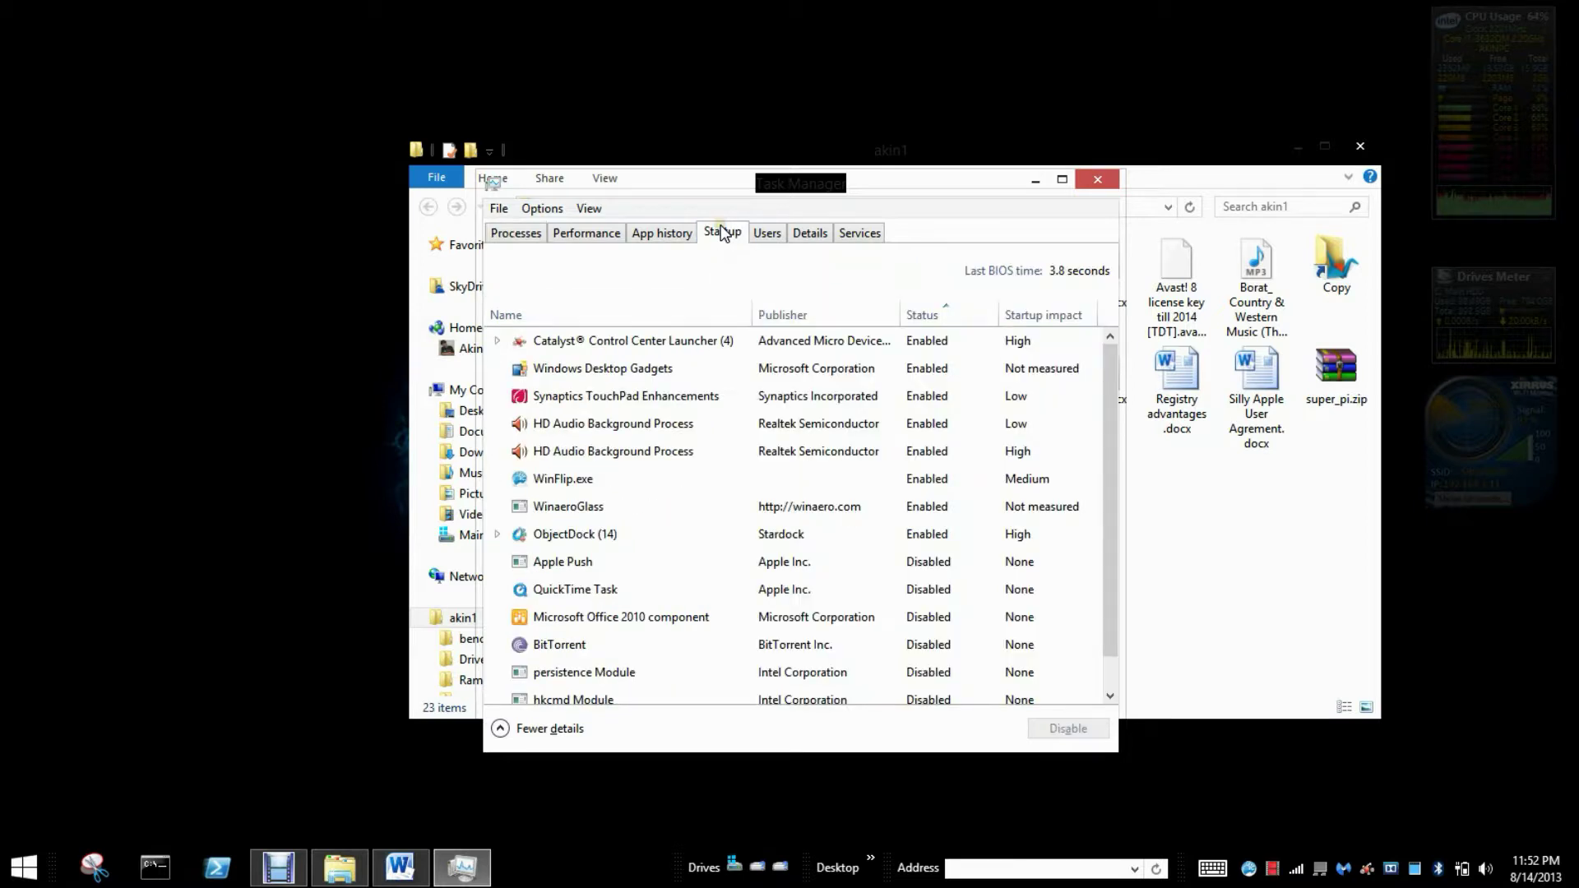
{"action": "right_click", "coordinate": [665, 373]}
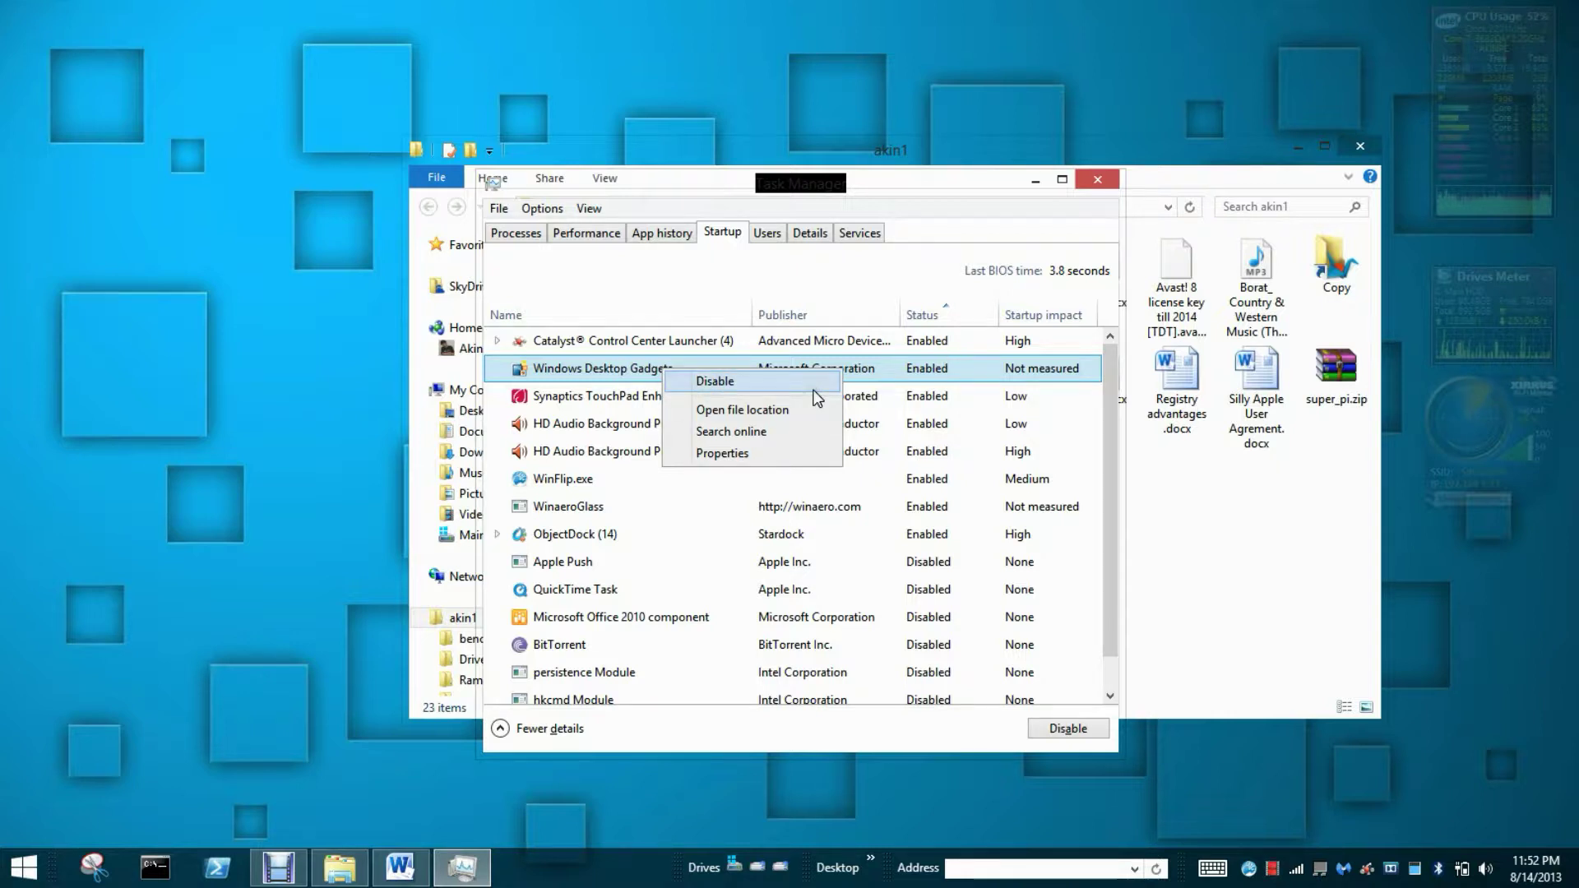
{"action": "left_click", "coordinate": [1098, 181]}
{"action": "left_click", "coordinate": [1083, 181]}
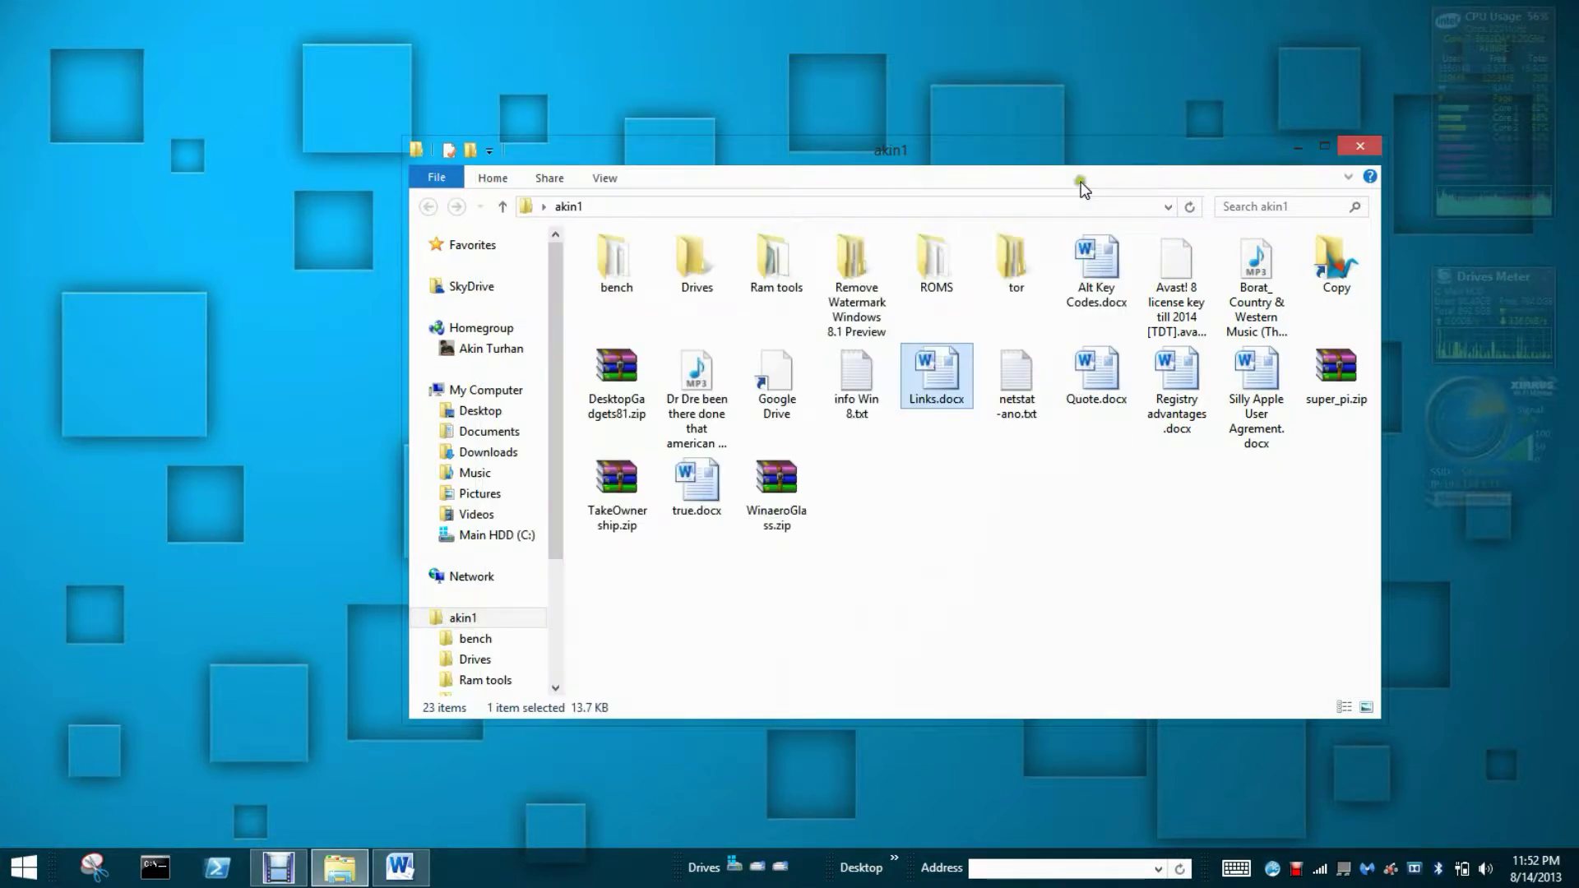
Close the akin1 window and browse from the C: drive through Users into the profile folder.
{"action": "left_click", "coordinate": [1344, 146]}
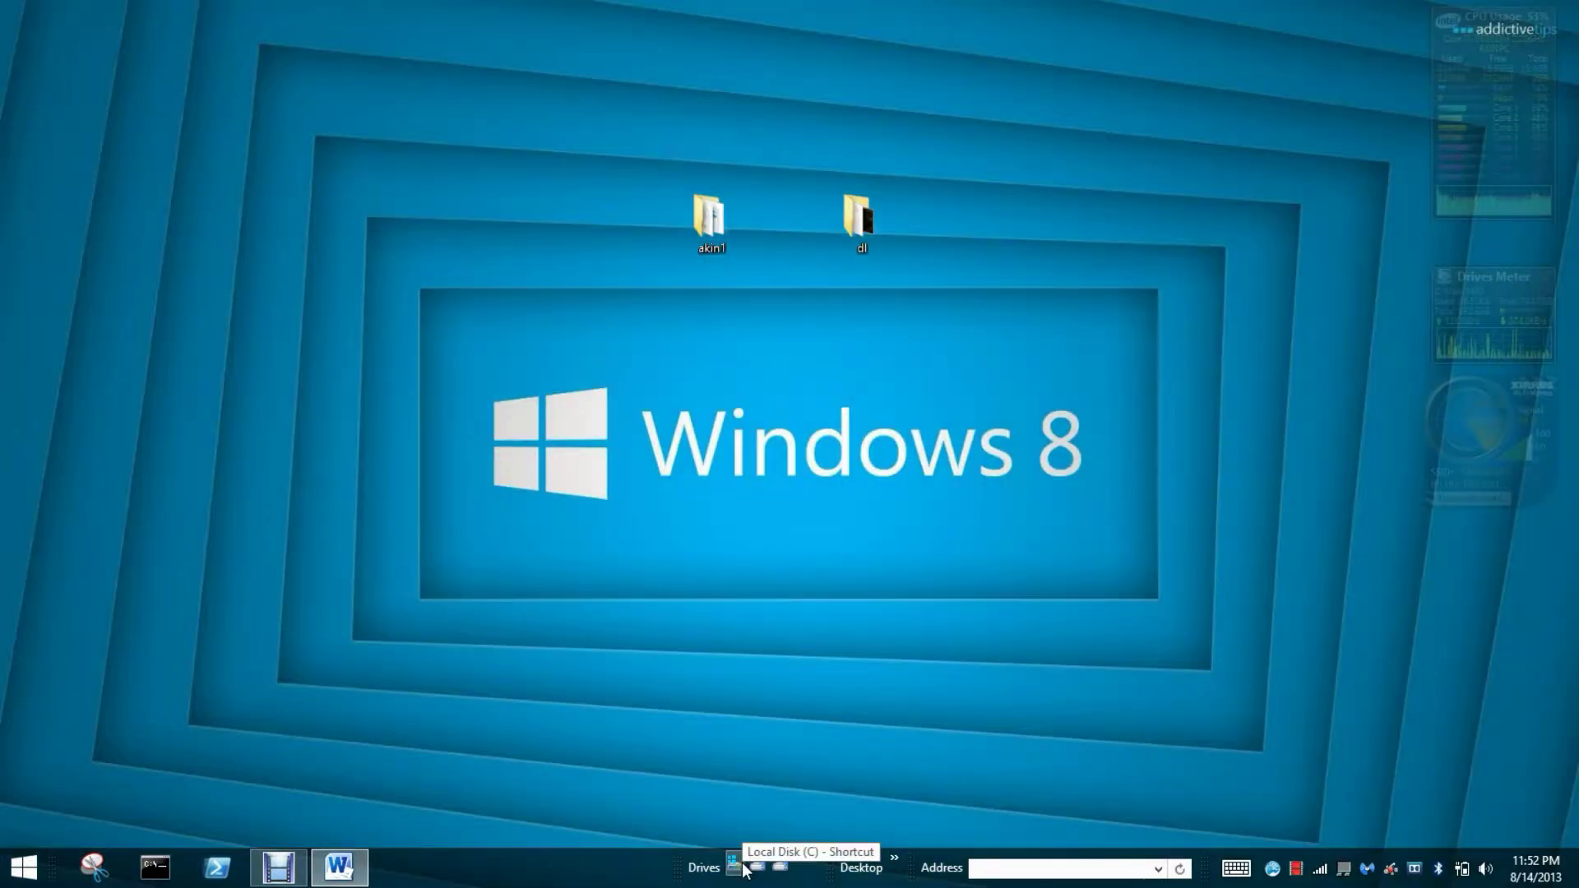
{"action": "left_click", "coordinate": [735, 864]}
{"action": "scroll", "coordinate": [737, 352], "scroll_direction": "down", "scroll_amount": 5}
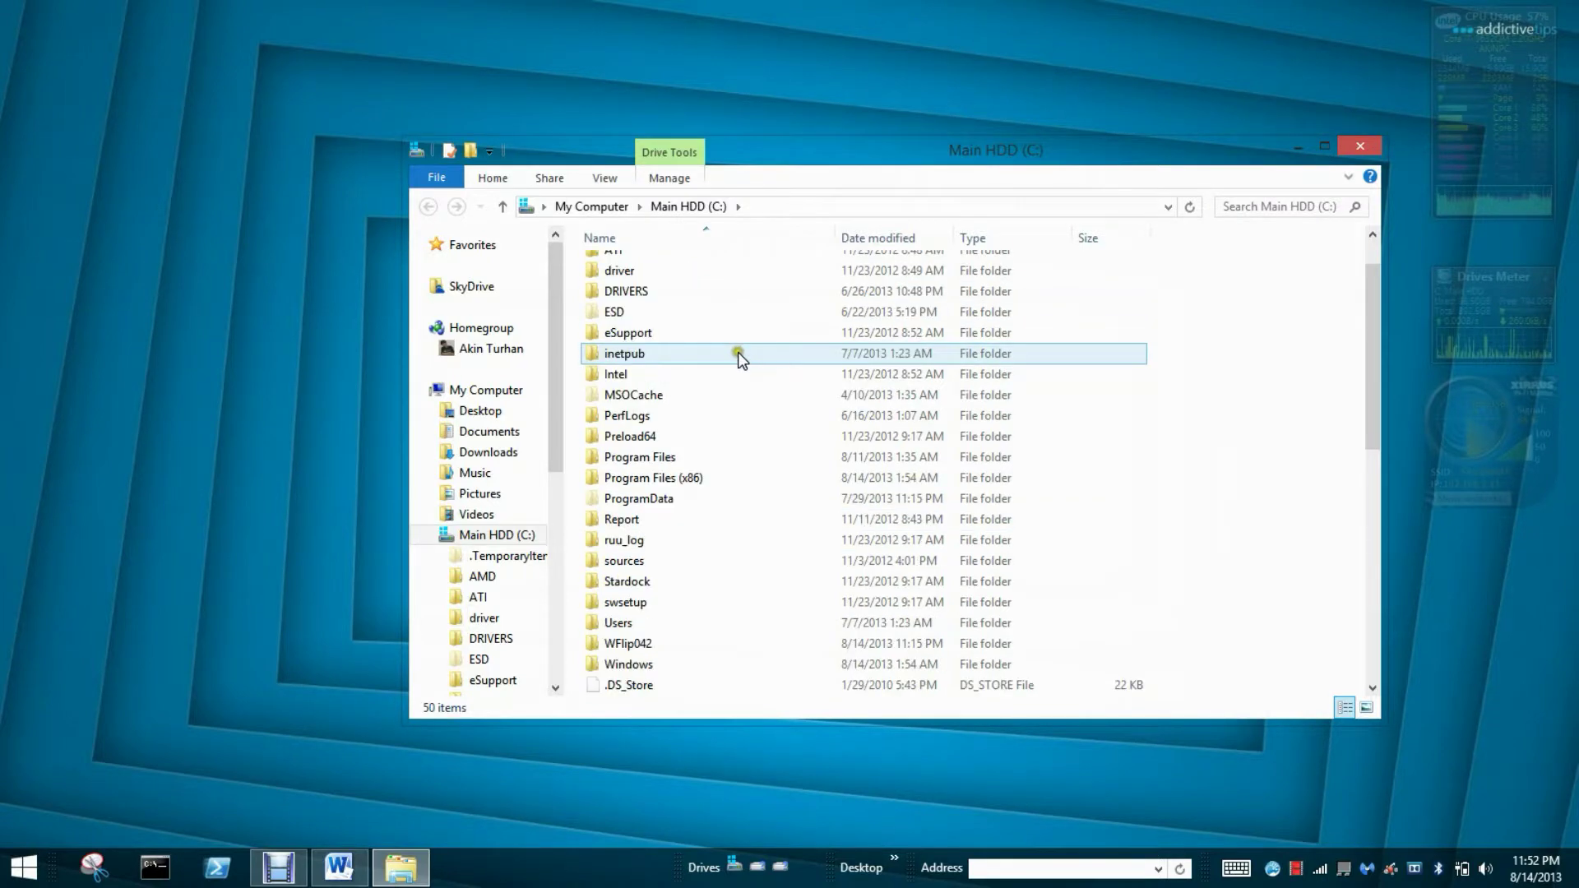
{"action": "double_click", "coordinate": [713, 382]}
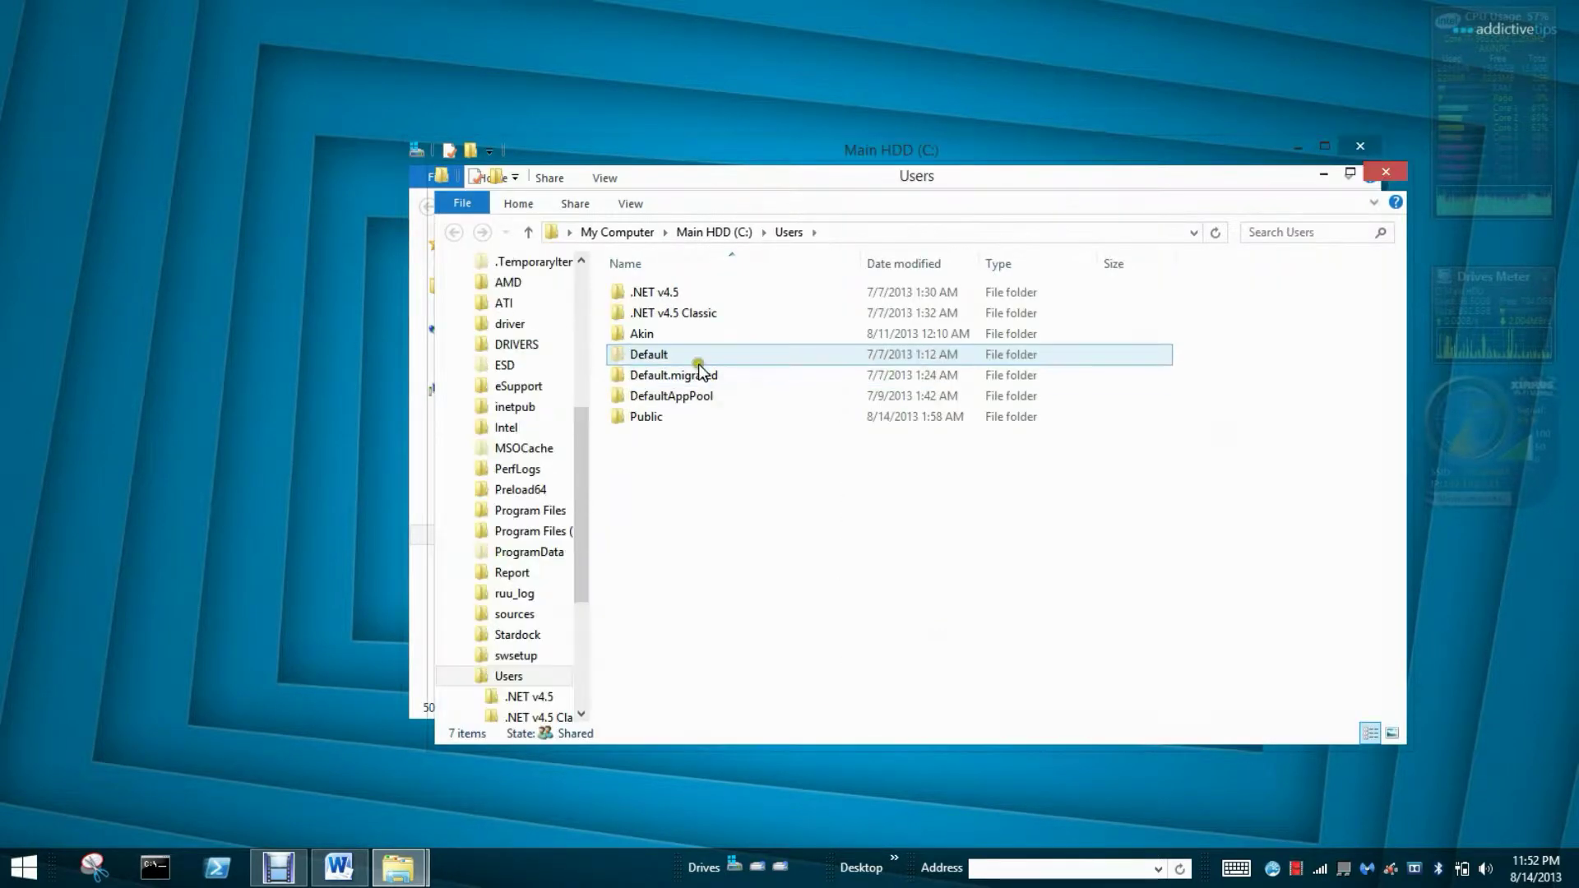
{"action": "double_click", "coordinate": [644, 336]}
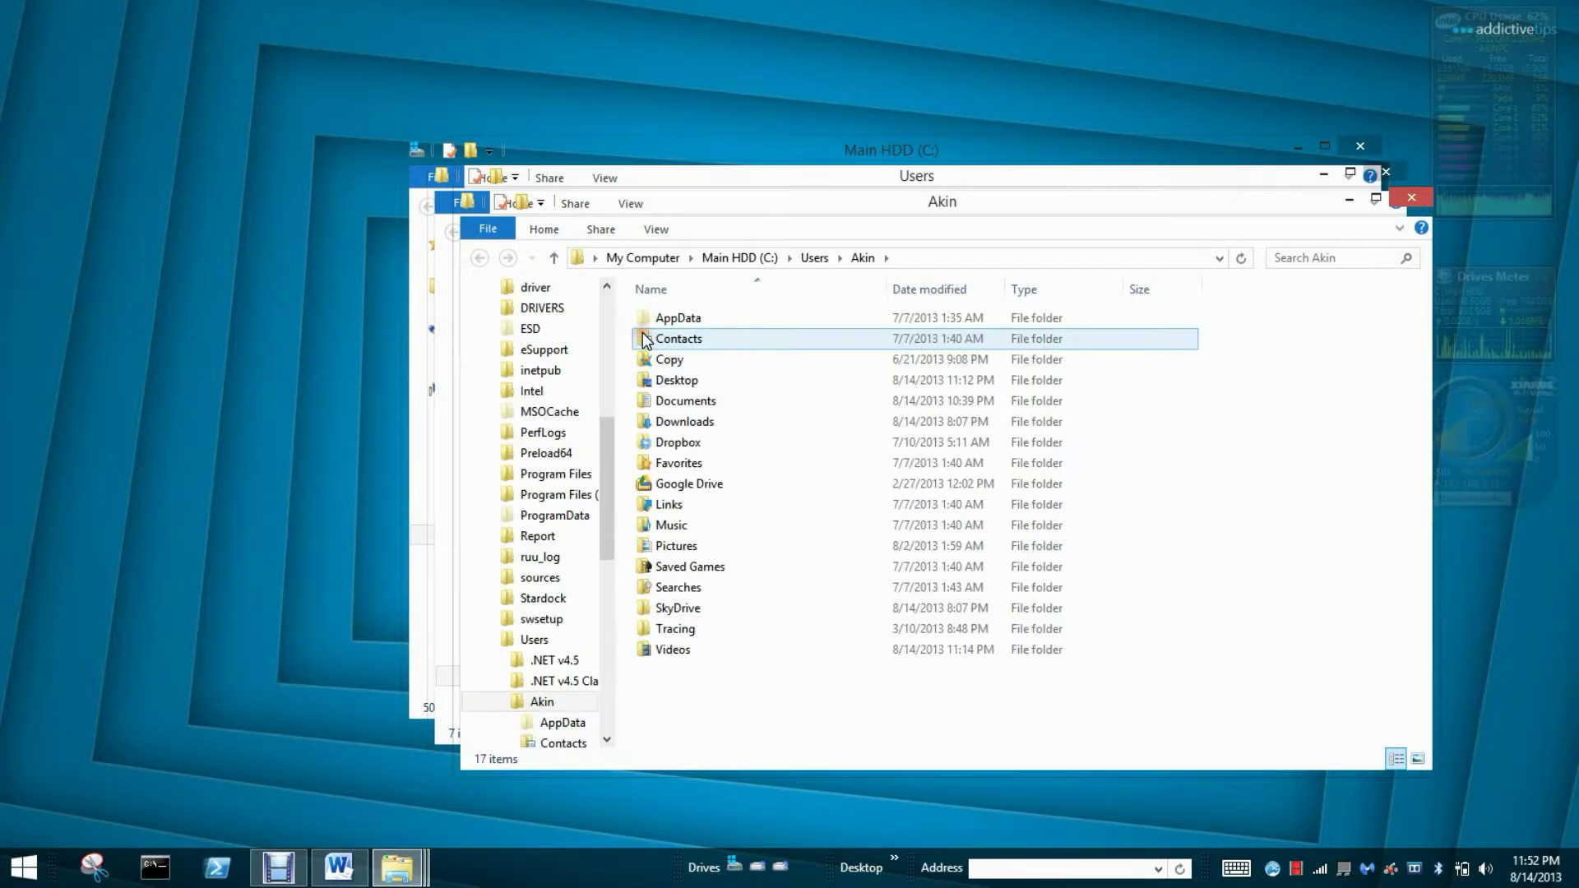
{"action": "right_click", "coordinate": [19, 879]}
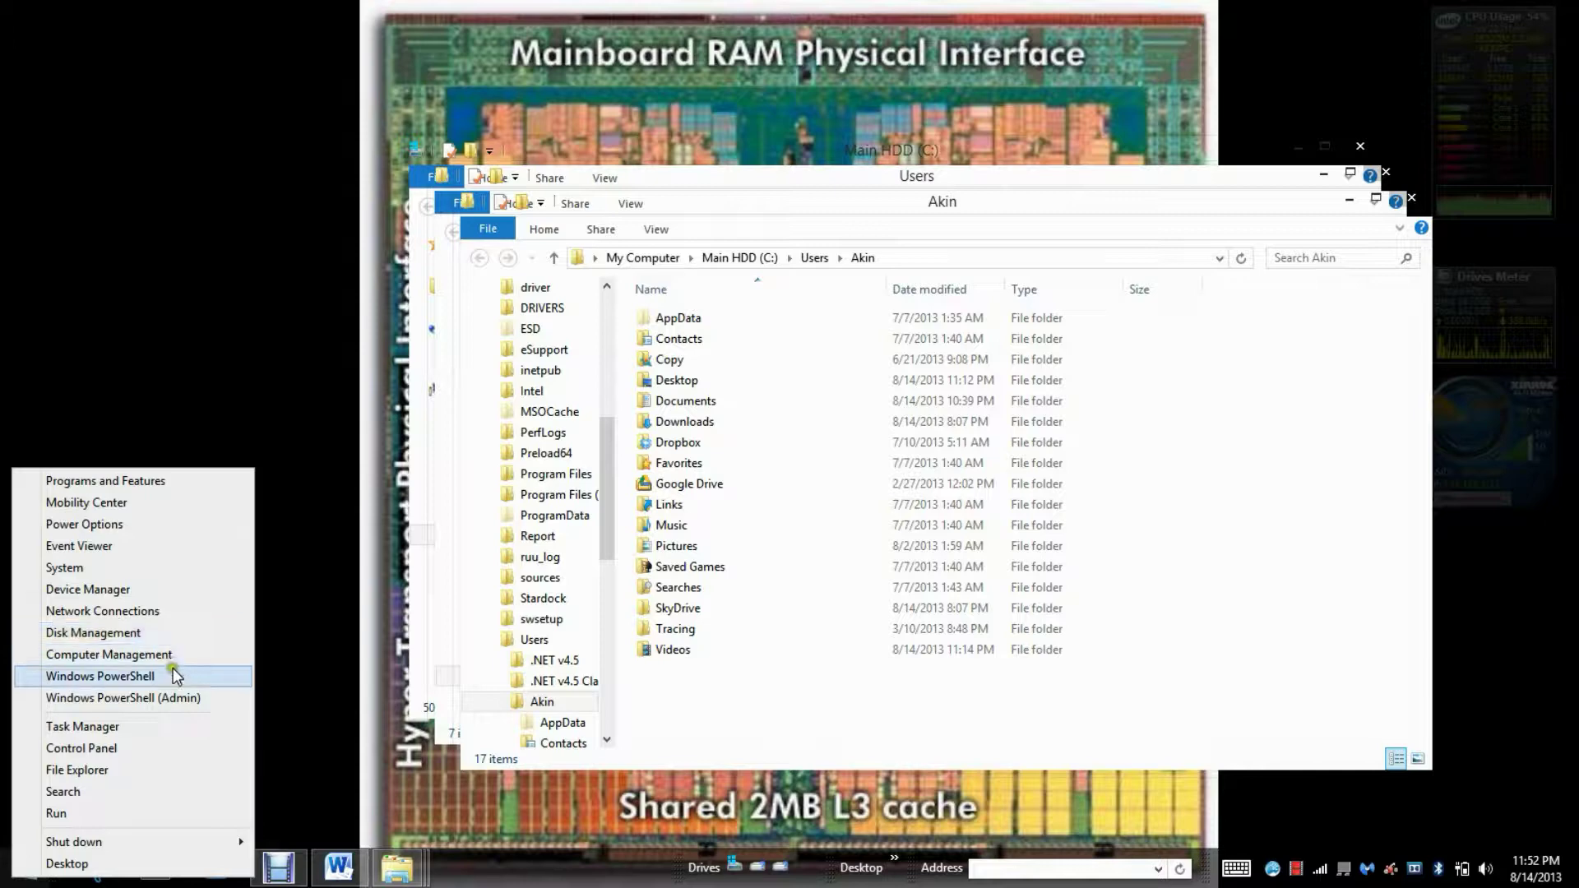
Check Folder Options' View tab in Control Panel shows hidden files, then cancel.
{"action": "left_click", "coordinate": [144, 744]}
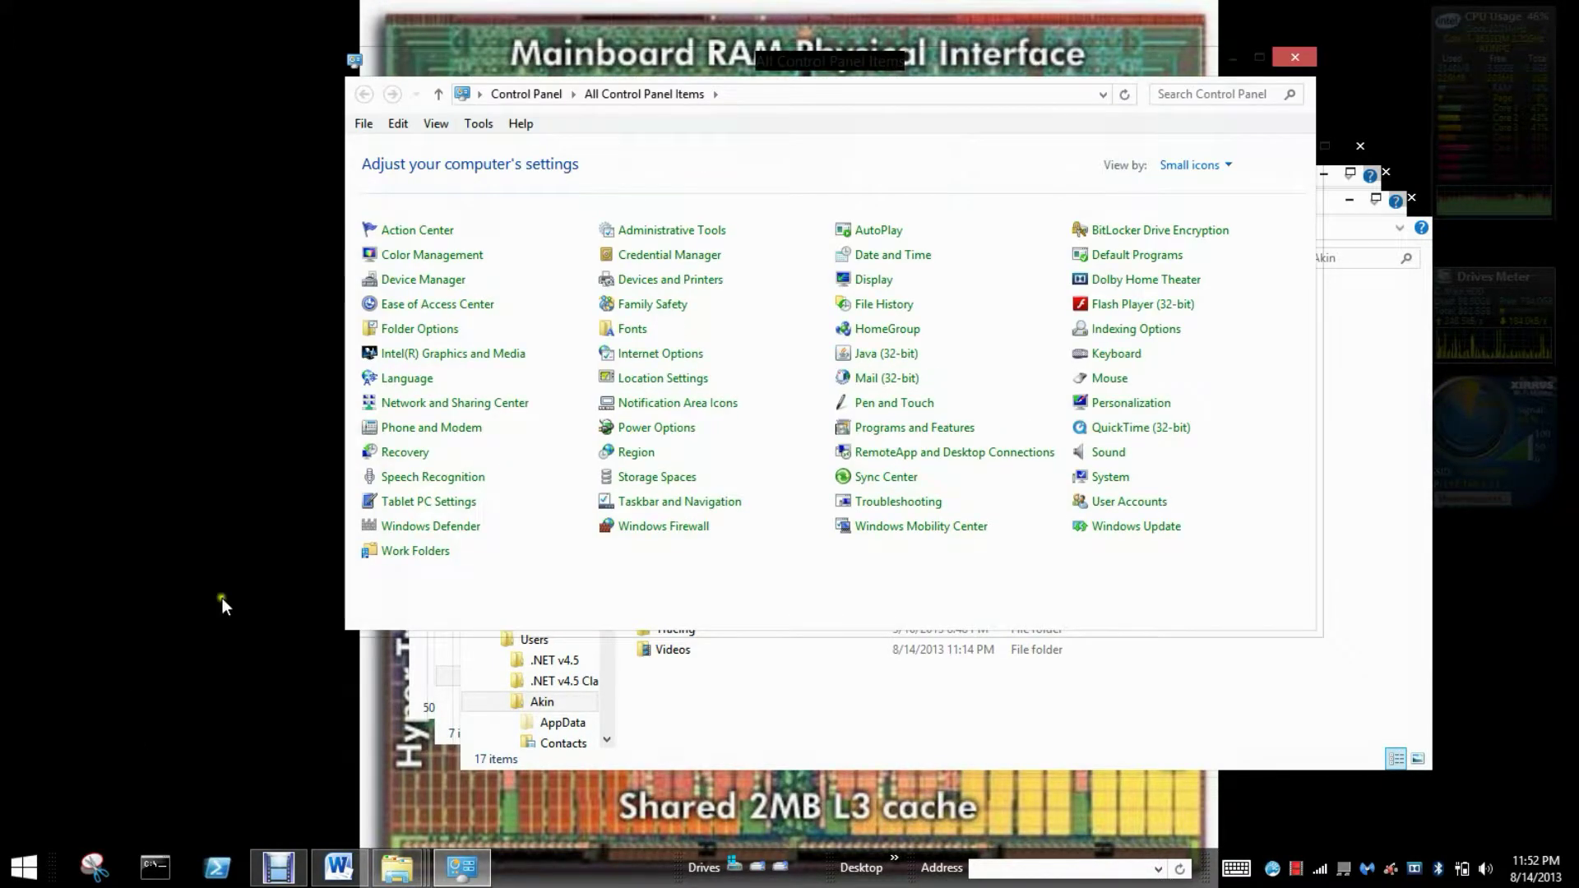
{"action": "left_click", "coordinate": [428, 329]}
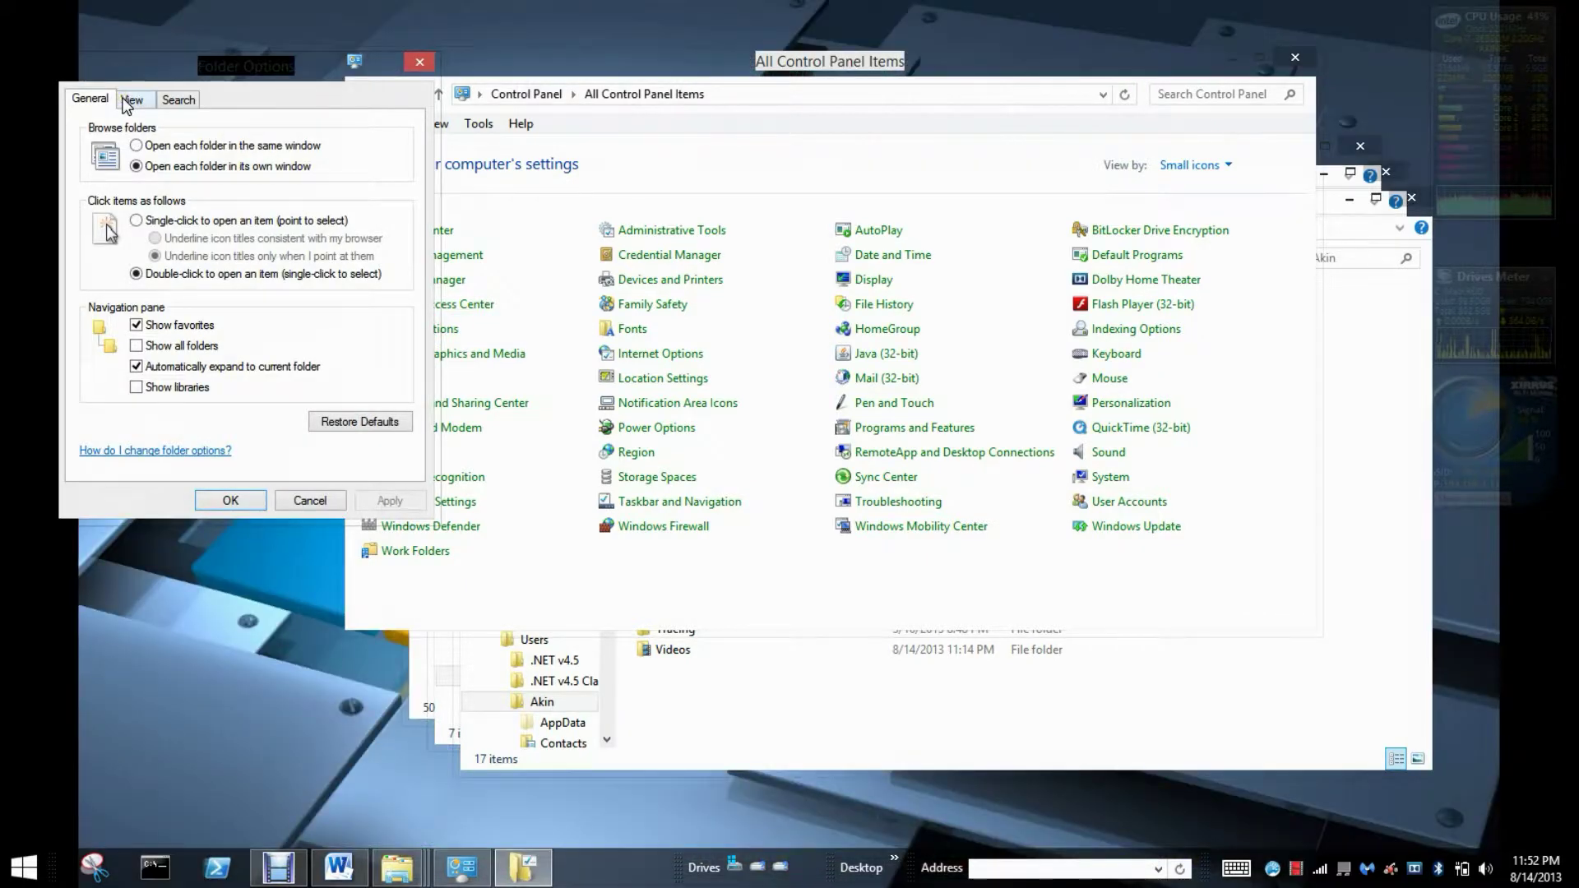
{"action": "left_click", "coordinate": [130, 100]}
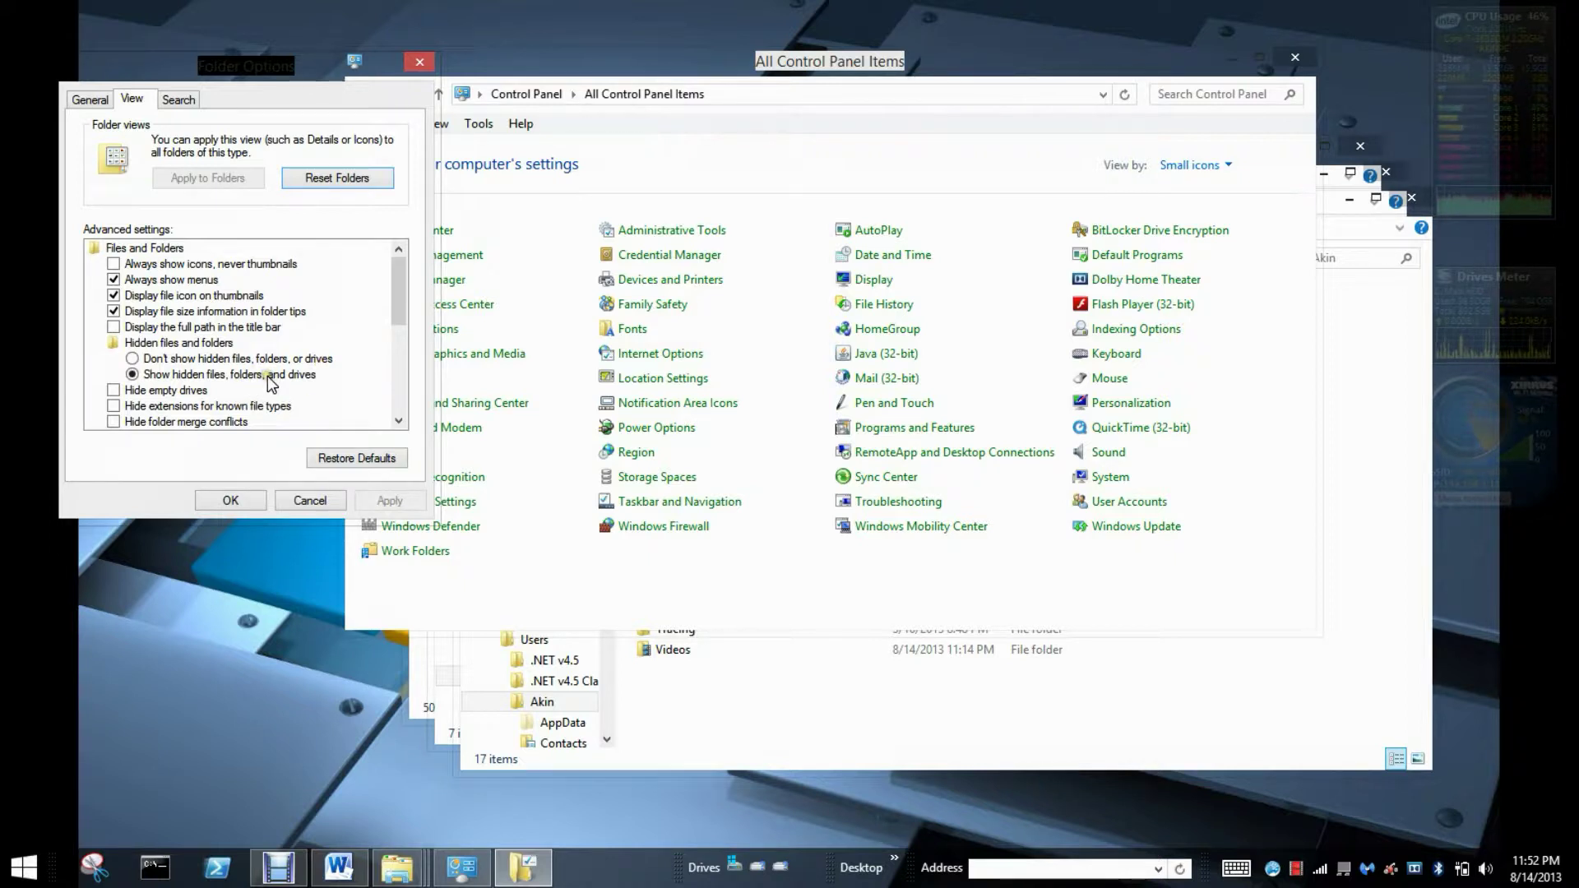
{"action": "left_click", "coordinate": [310, 500]}
Close Control Panel, reopen the profile folder, and drill into AppData > Roaming.
{"action": "left_click", "coordinate": [1295, 56]}
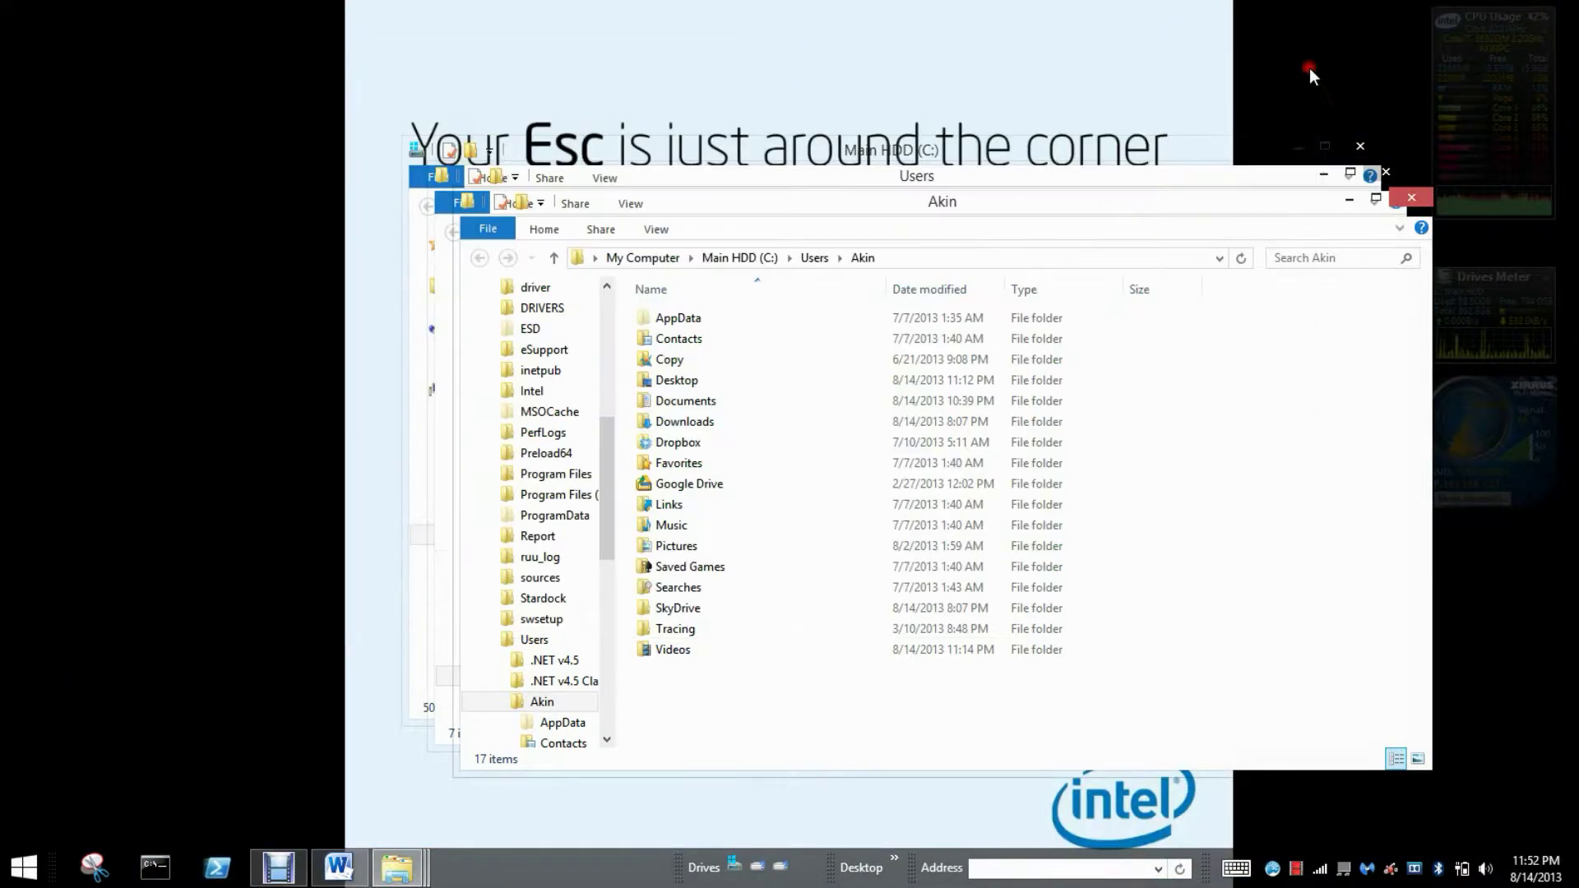
{"action": "left_click", "coordinate": [1413, 200]}
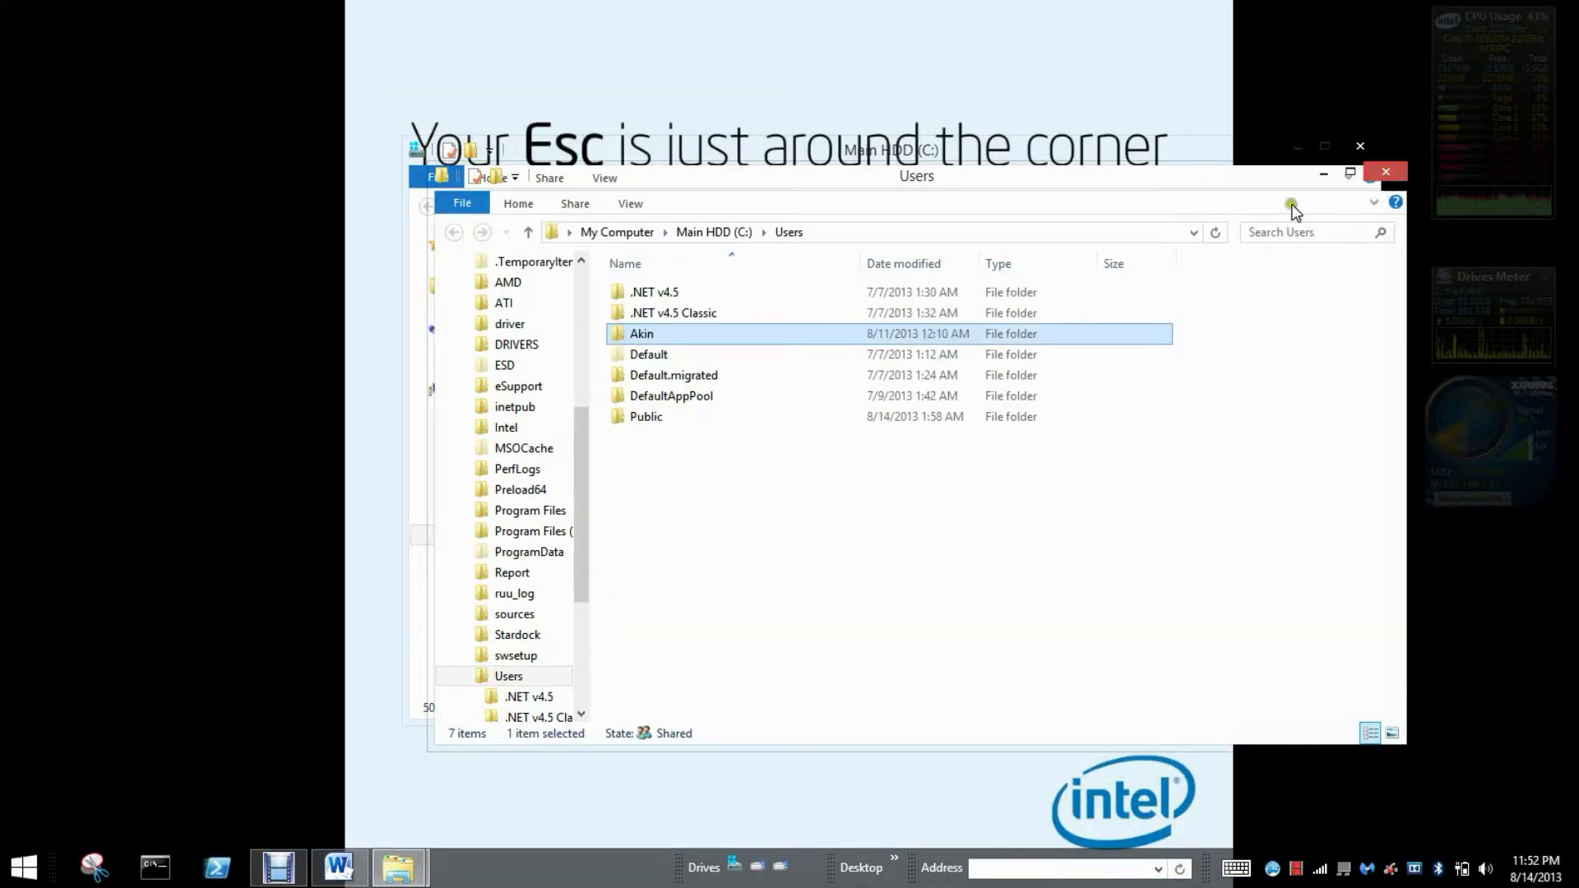
{"action": "double_click", "coordinate": [722, 335]}
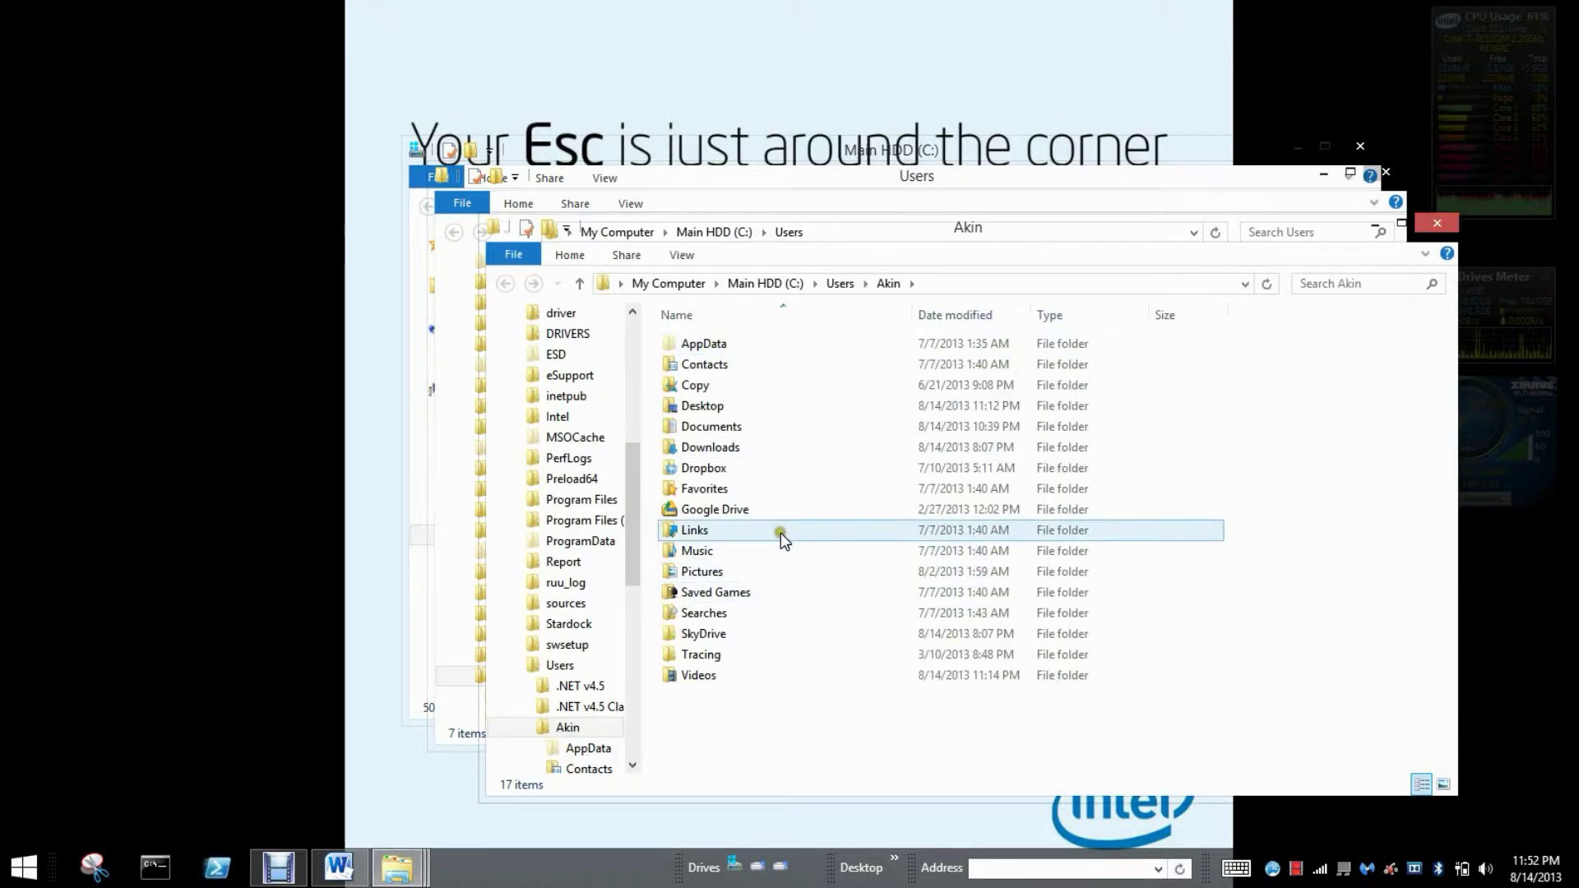
{"action": "double_click", "coordinate": [761, 345]}
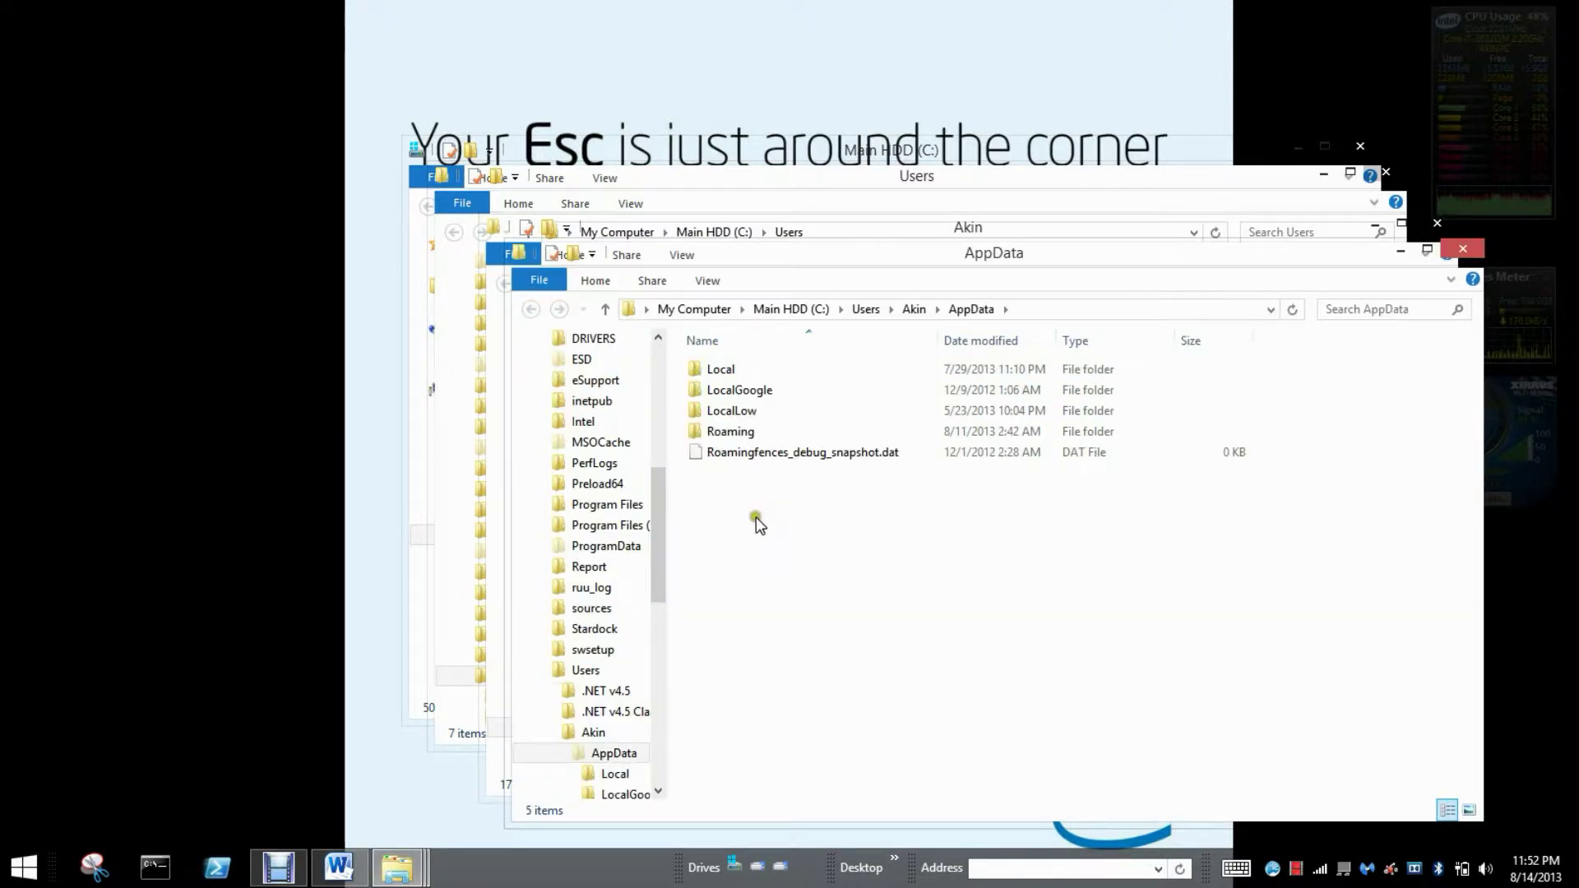
{"action": "left_click", "coordinate": [732, 435]}
{"action": "double_click", "coordinate": [732, 434]}
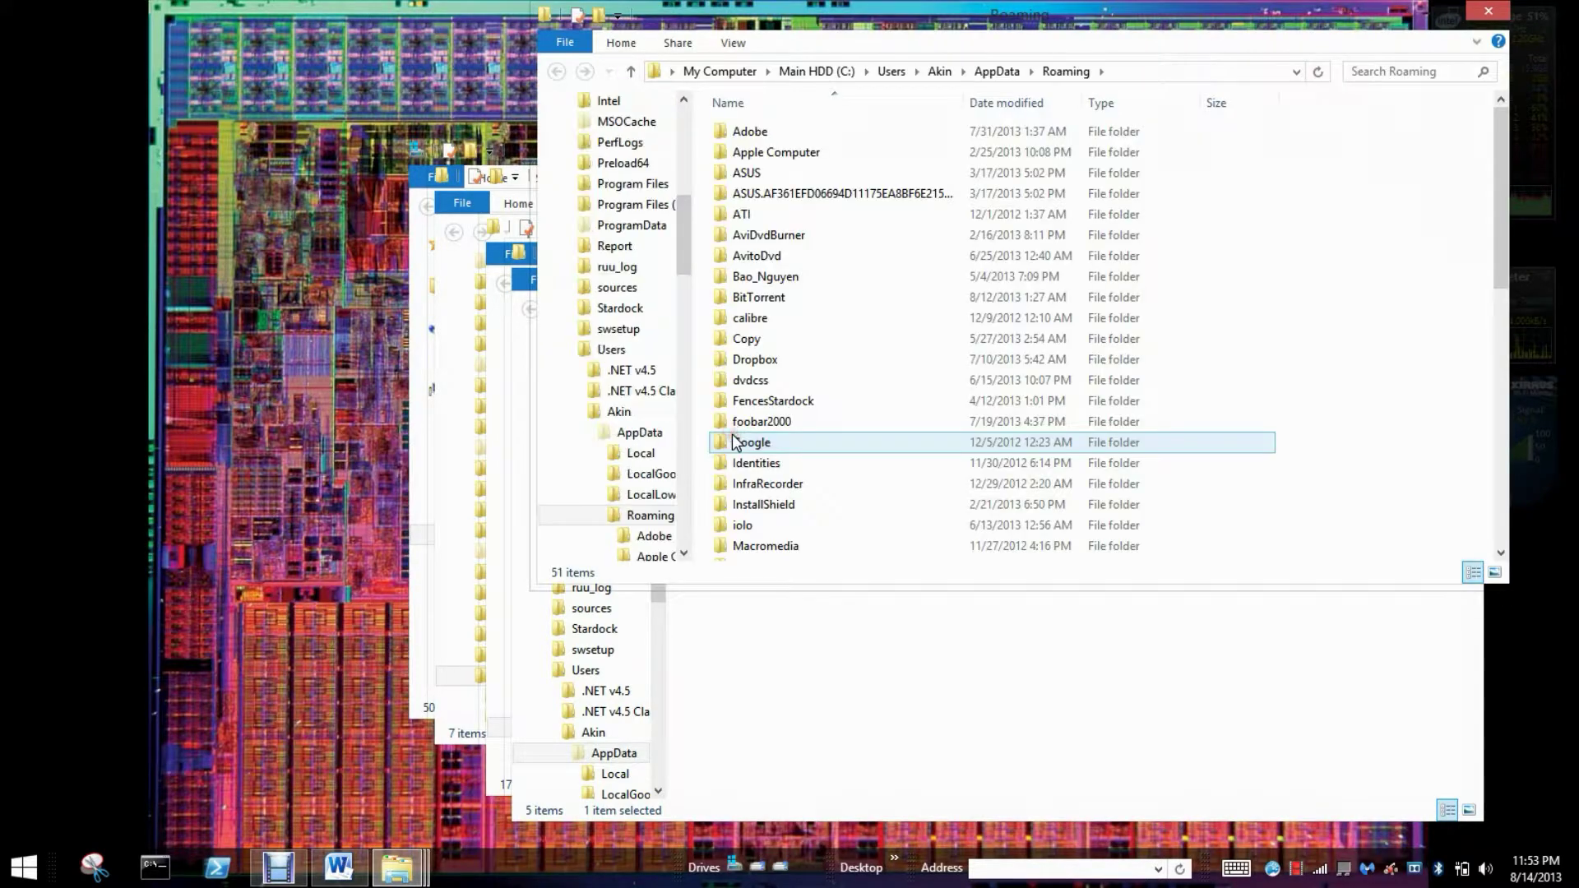
Continue through Microsoft > Windows > Start Menu > Programs into the Startup folder.
{"action": "scroll", "coordinate": [732, 434], "scroll_direction": "down", "scroll_amount": 4}
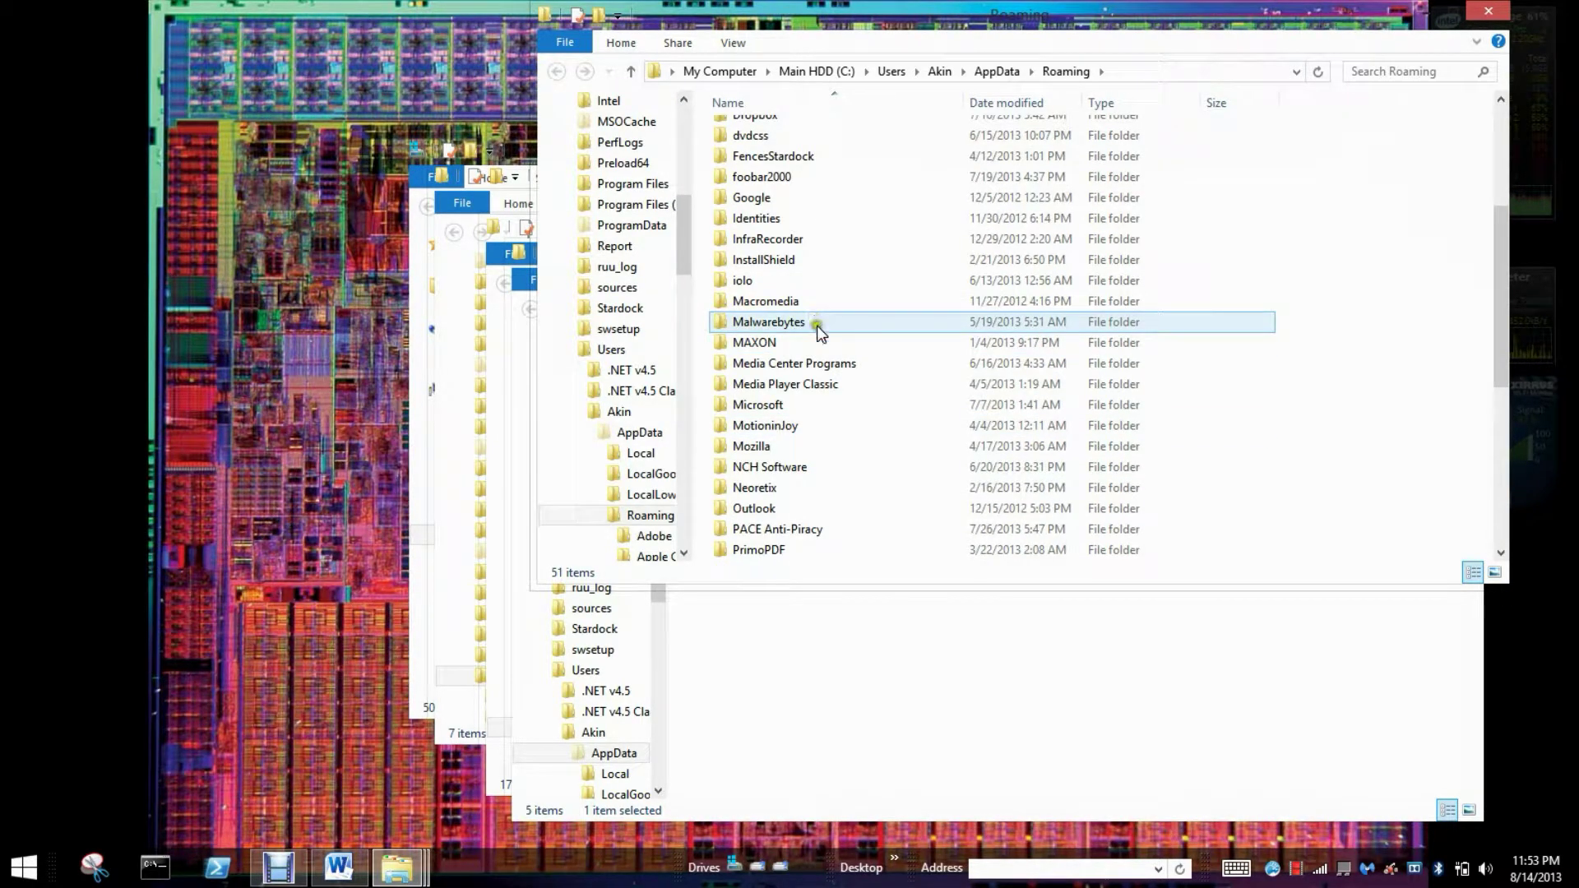
{"action": "double_click", "coordinate": [841, 407]}
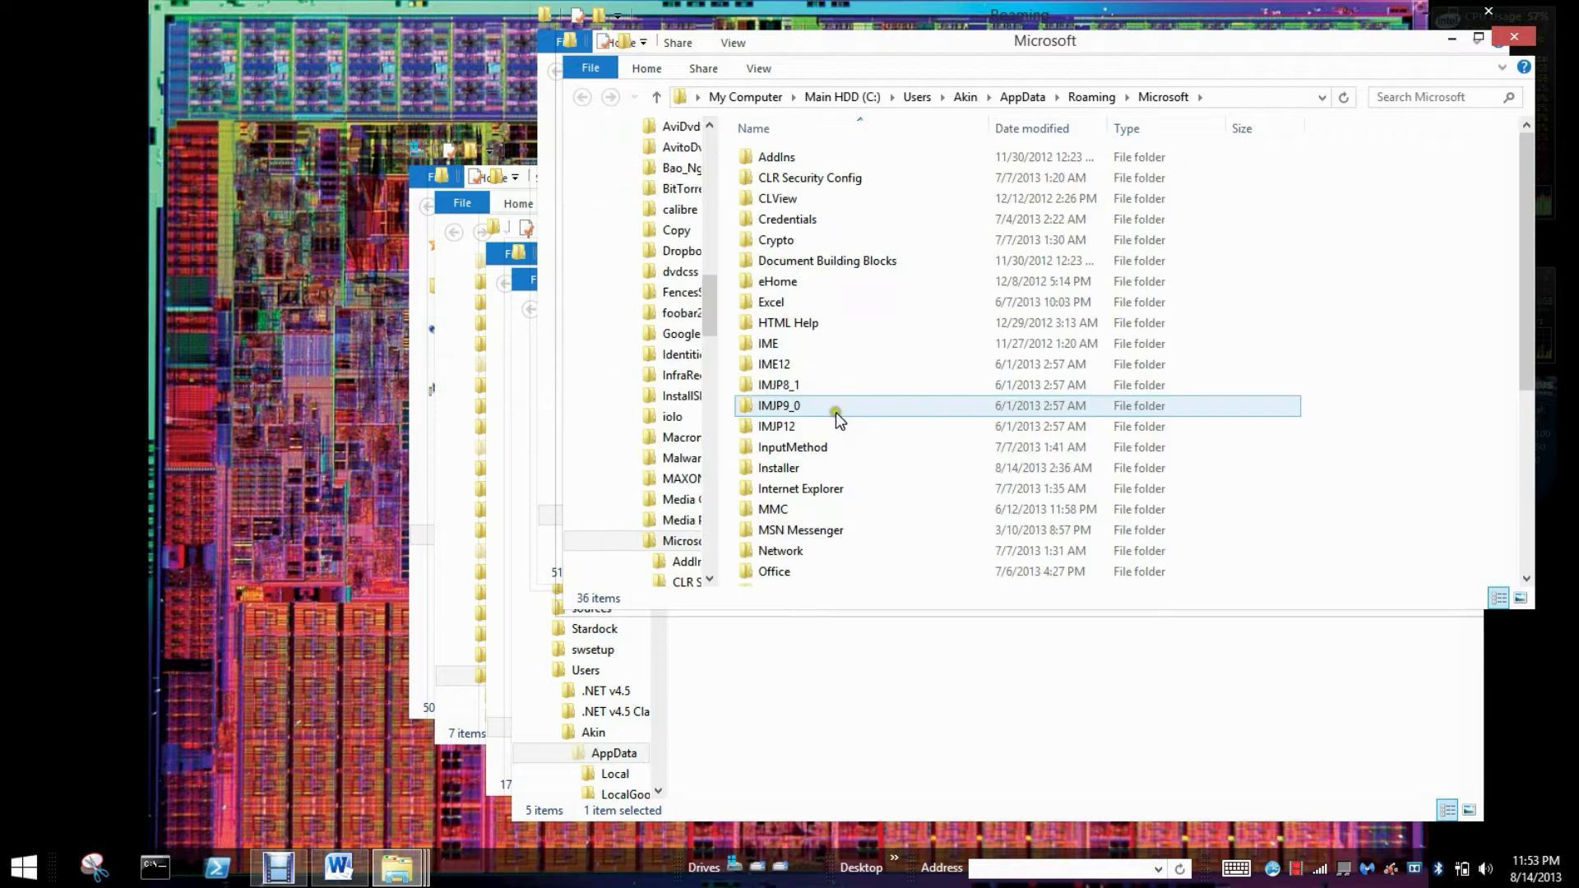
{"action": "scroll", "coordinate": [902, 426], "scroll_direction": "down", "scroll_amount": 5}
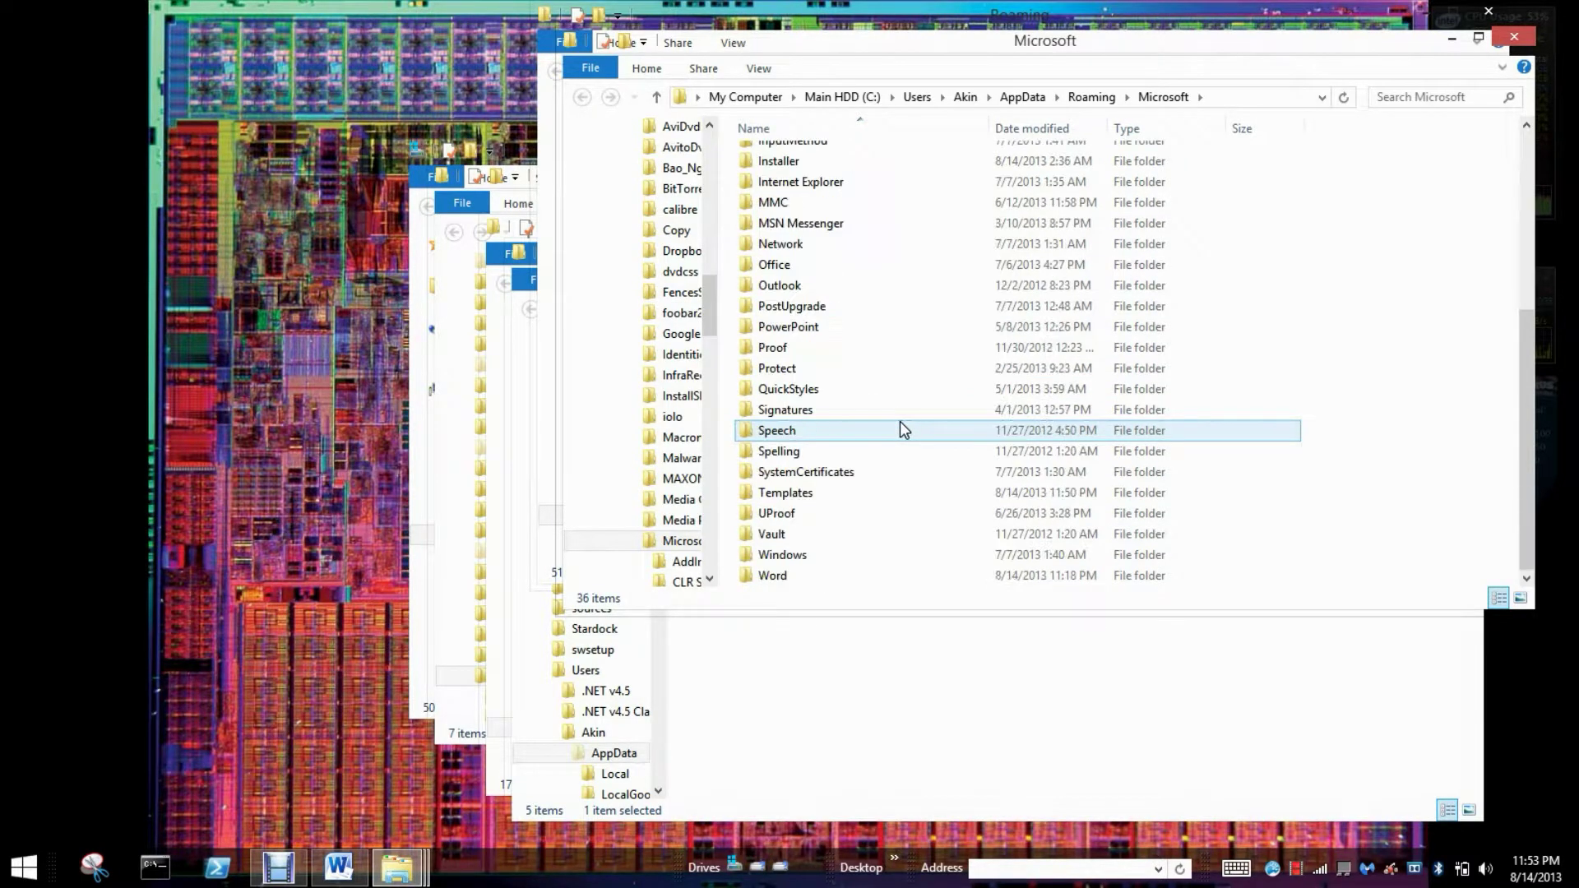
{"action": "double_click", "coordinate": [875, 556]}
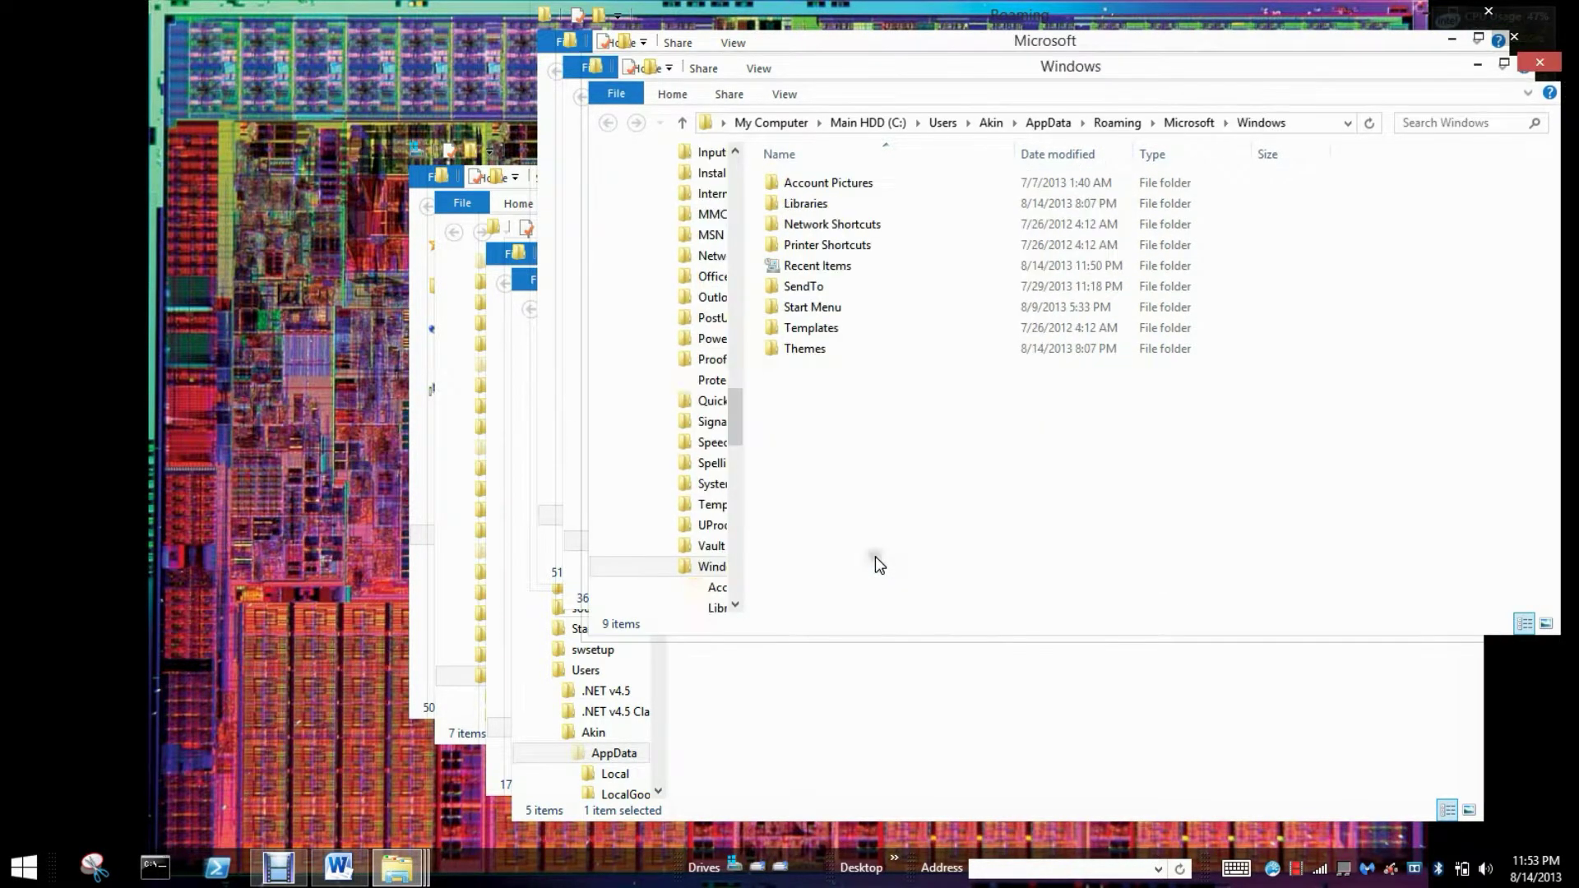
{"action": "left_click", "coordinate": [856, 309]}
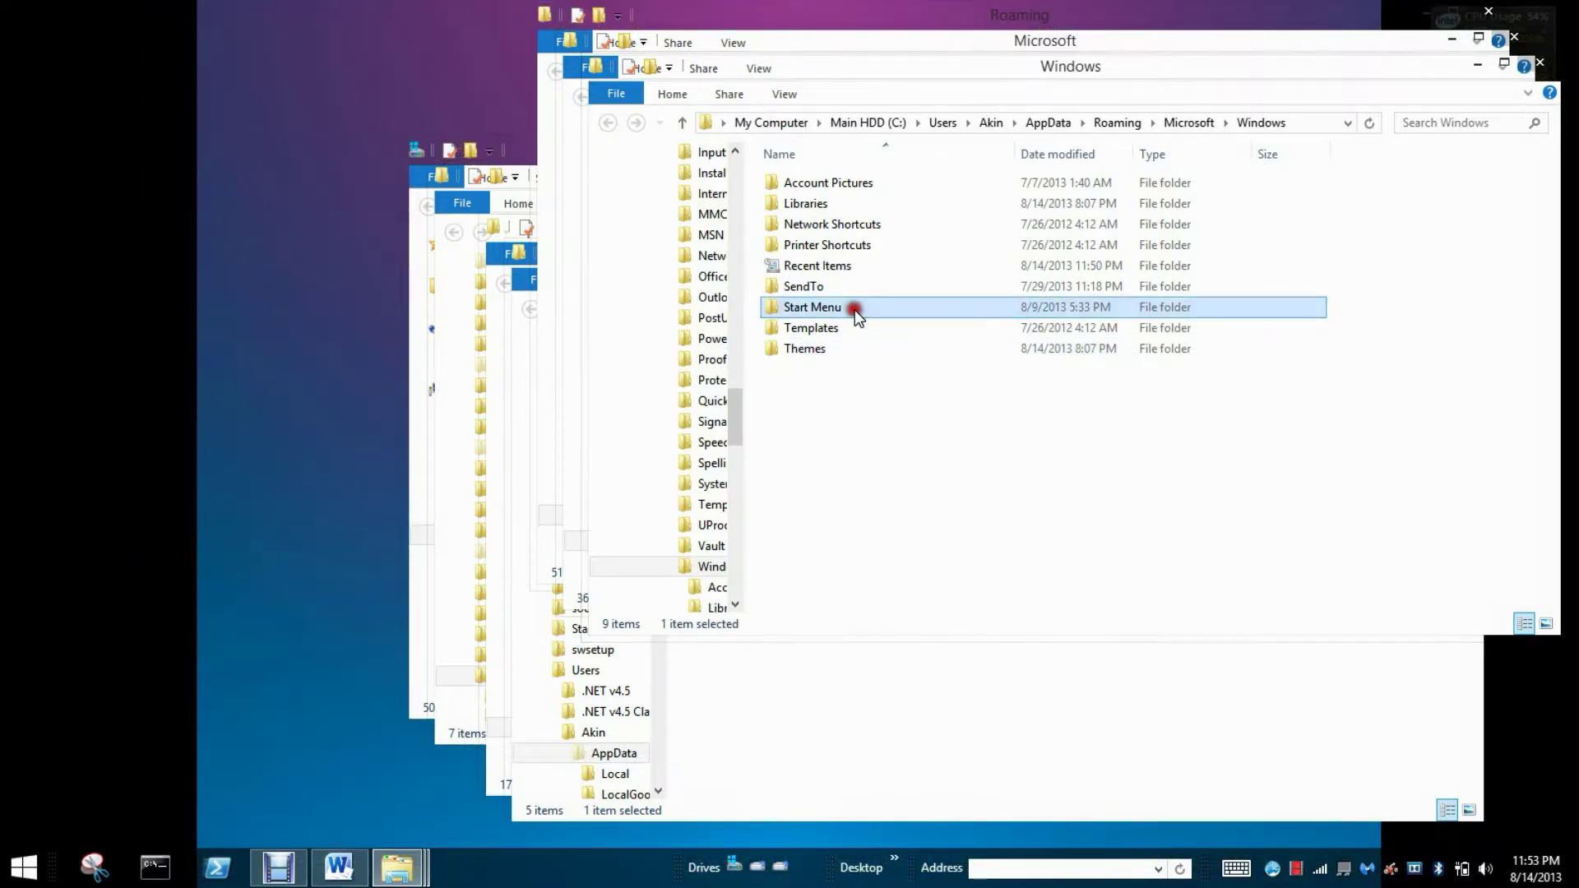
{"action": "double_click", "coordinate": [856, 309]}
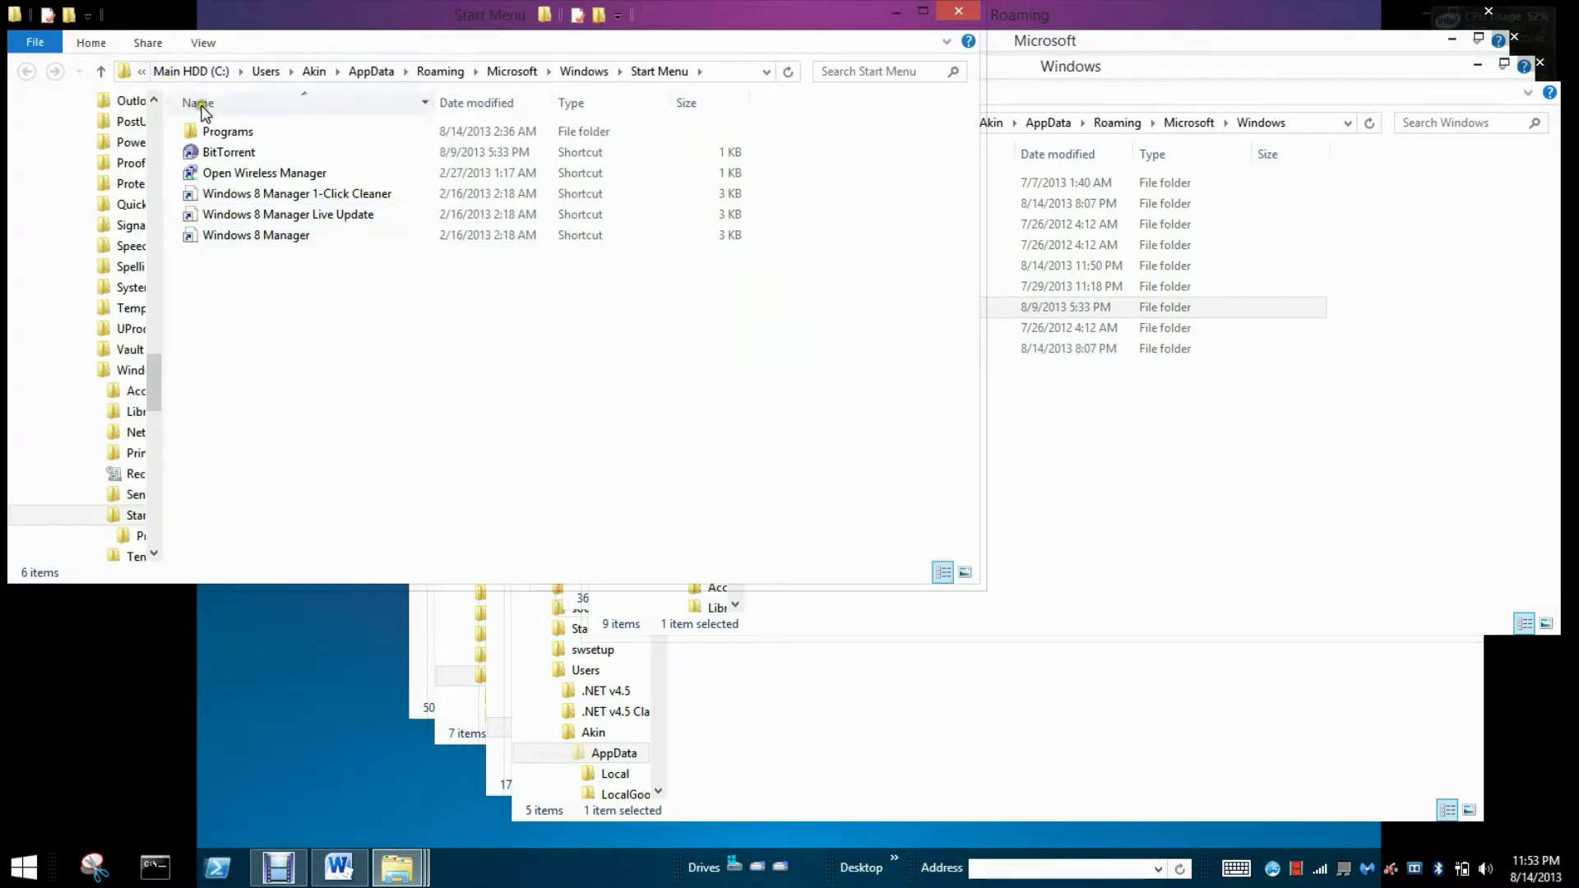
{"action": "double_click", "coordinate": [233, 133]}
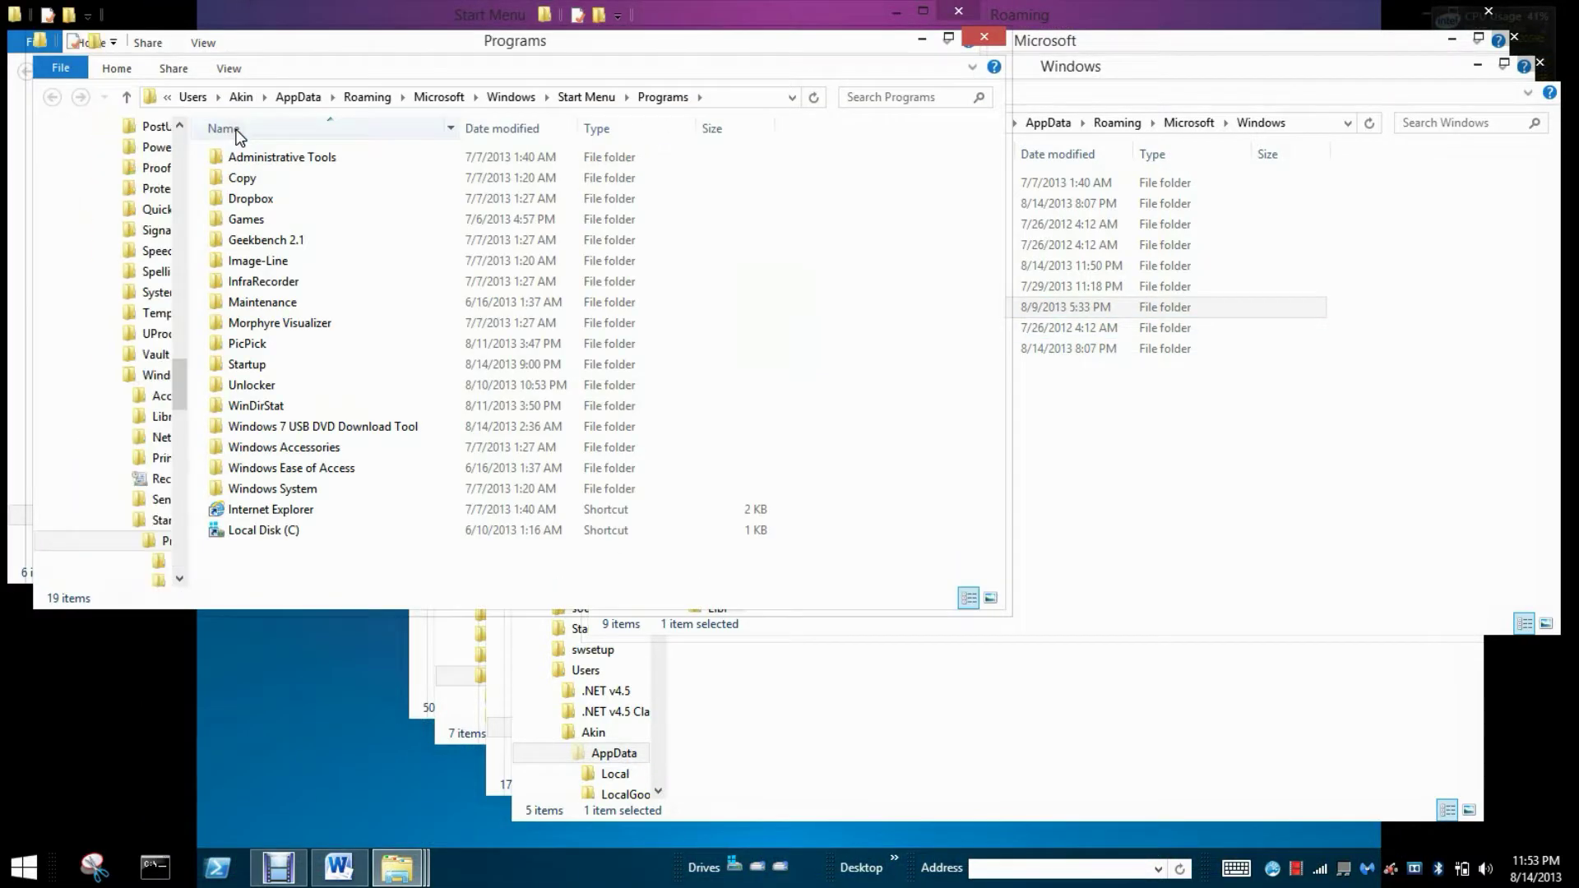
{"action": "left_click", "coordinate": [324, 367]}
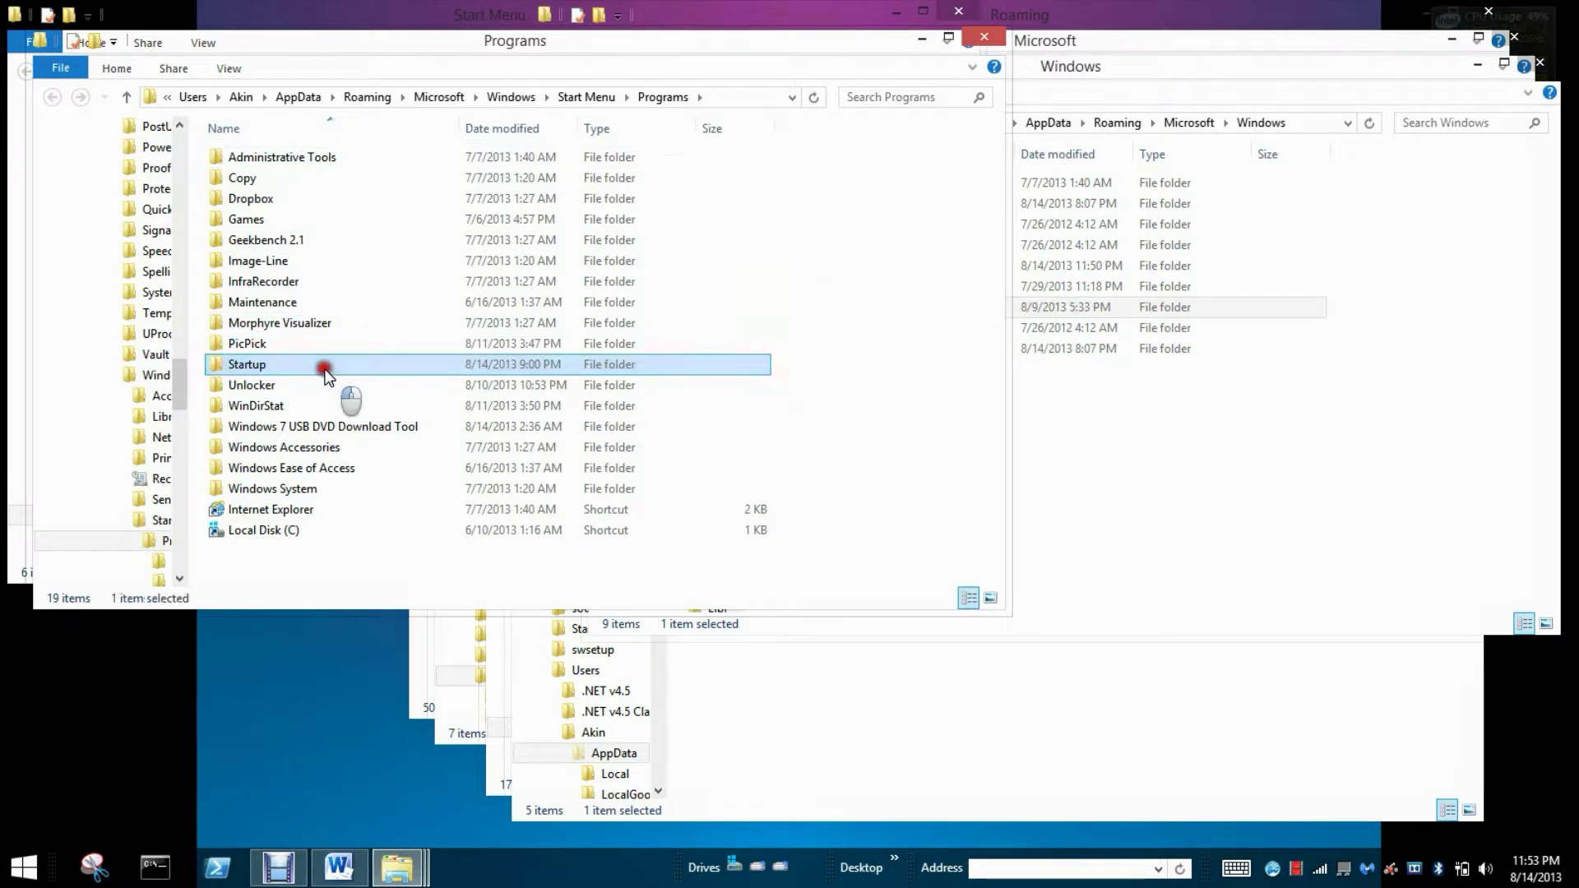
{"action": "double_click", "coordinate": [325, 368]}
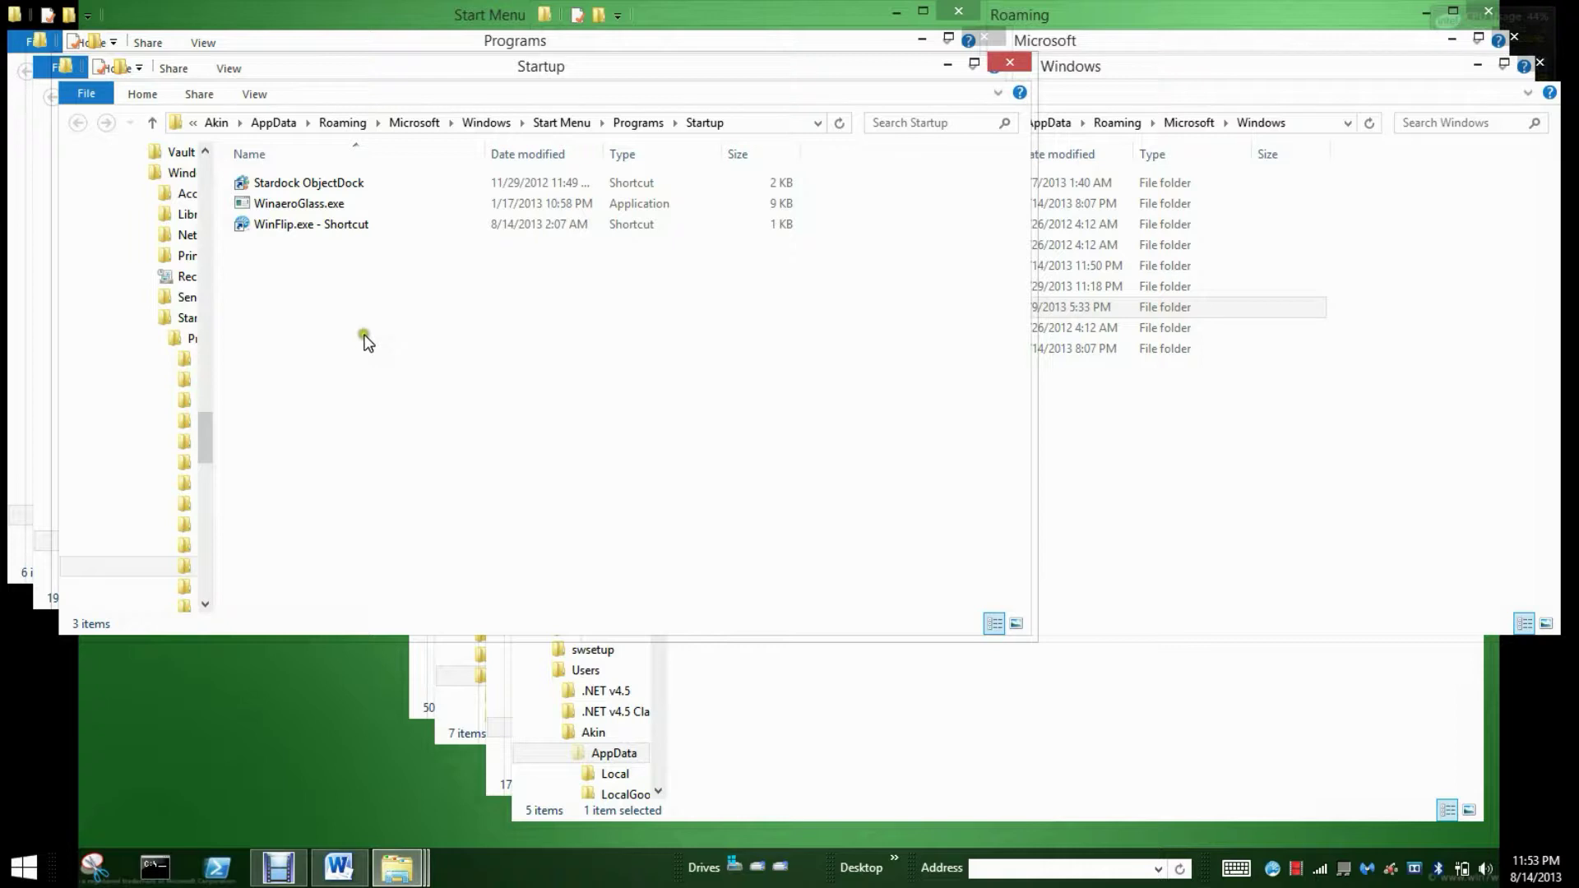
{"action": "left_click", "coordinate": [366, 327]}
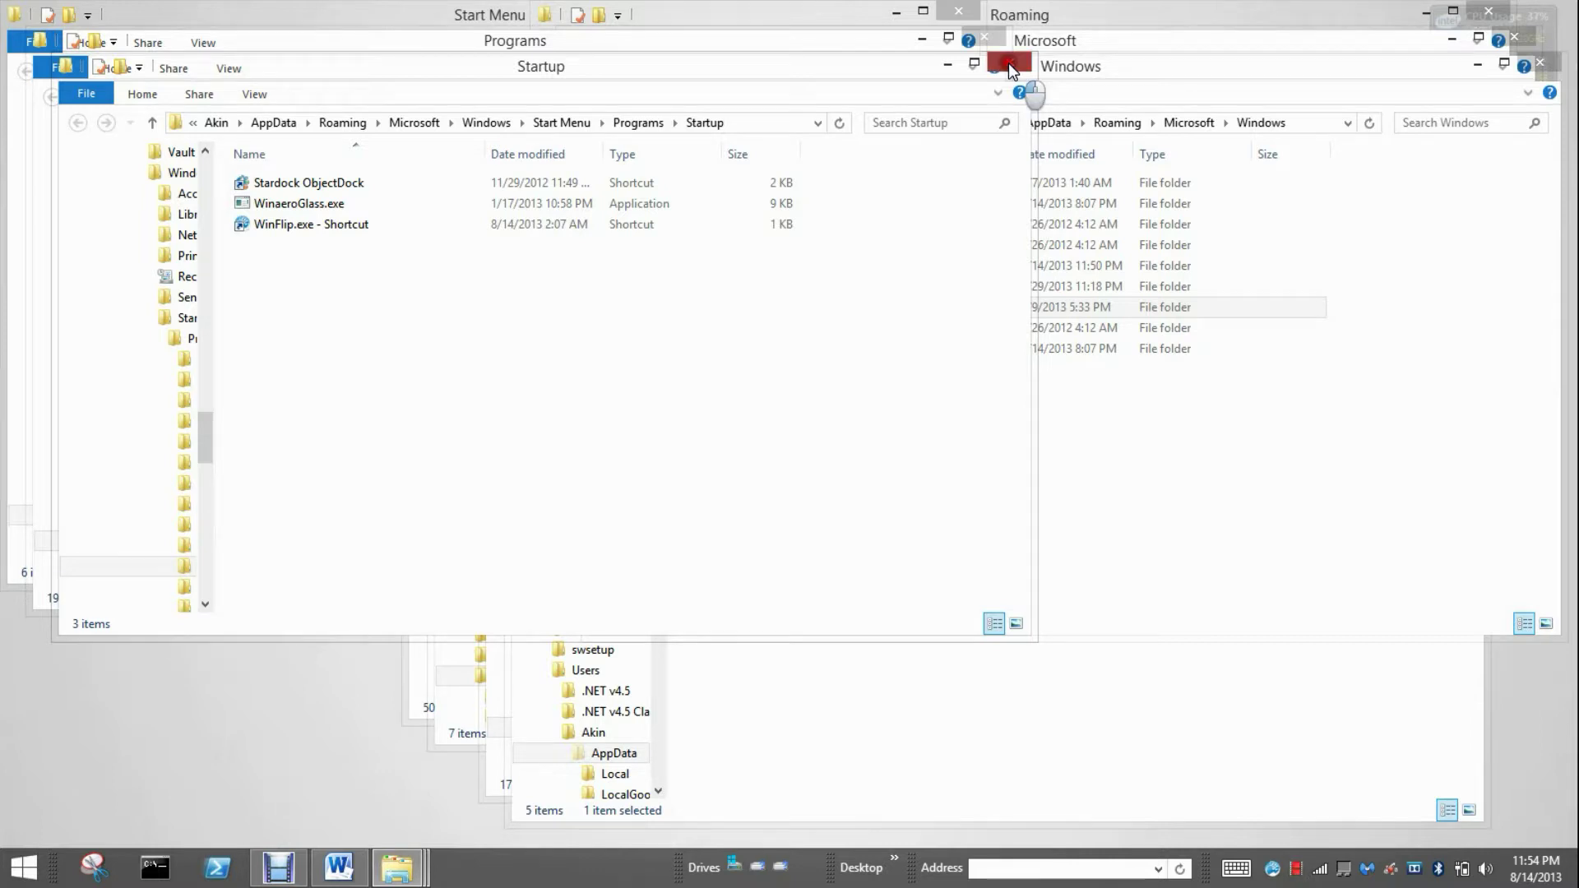
{"action": "left_click", "coordinate": [1008, 63]}
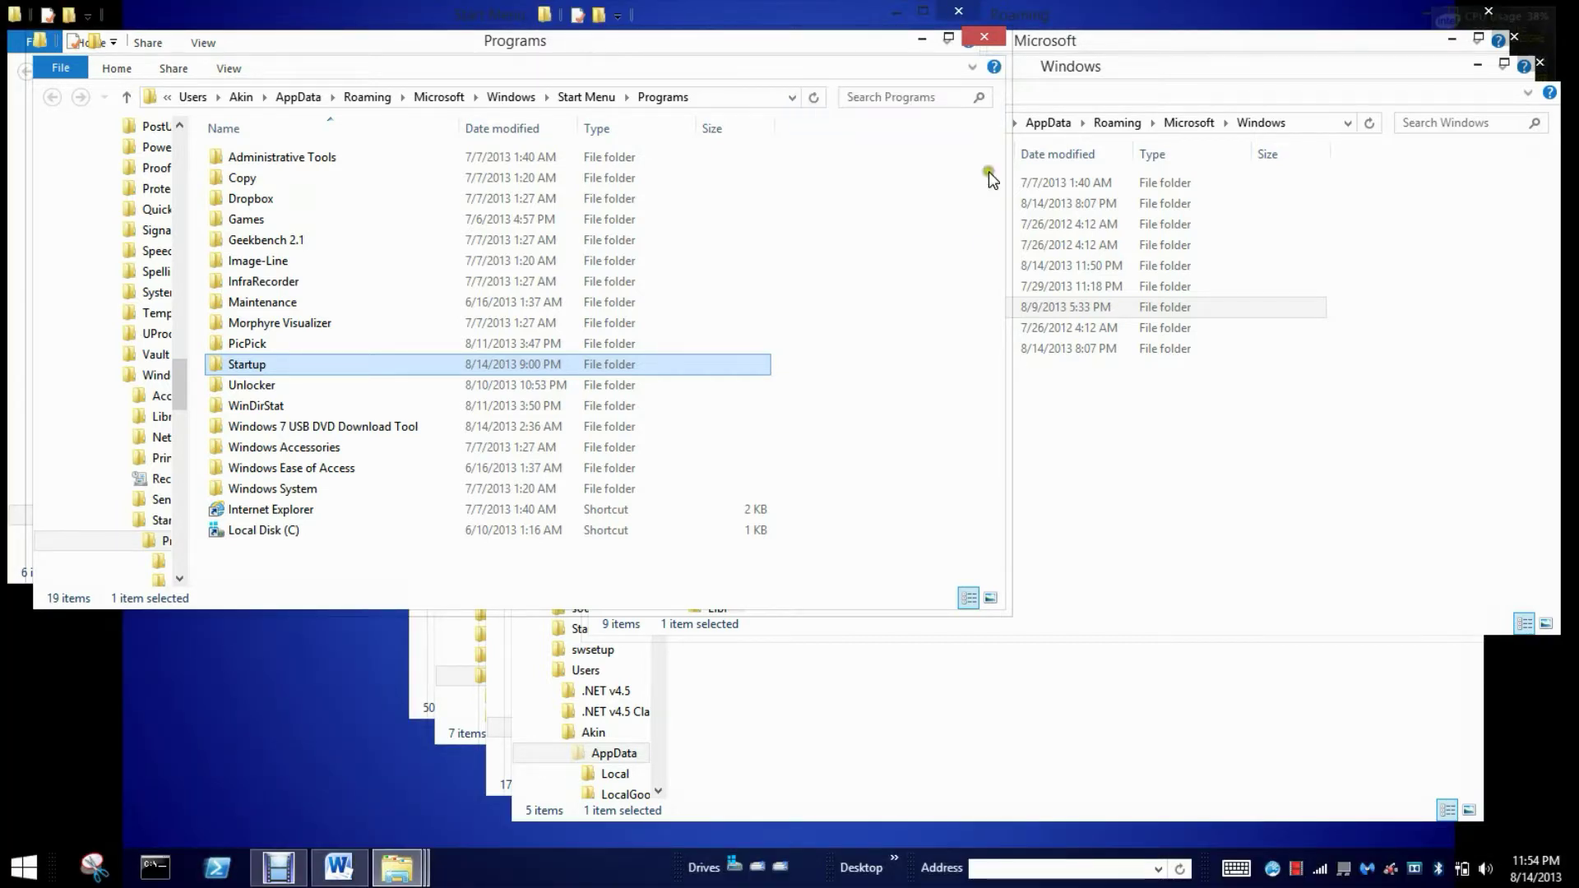
Tile the Explorer windows side by side, re-tiling after minimizing the AppData and Microsoft windows.
{"action": "right_click", "coordinate": [458, 867]}
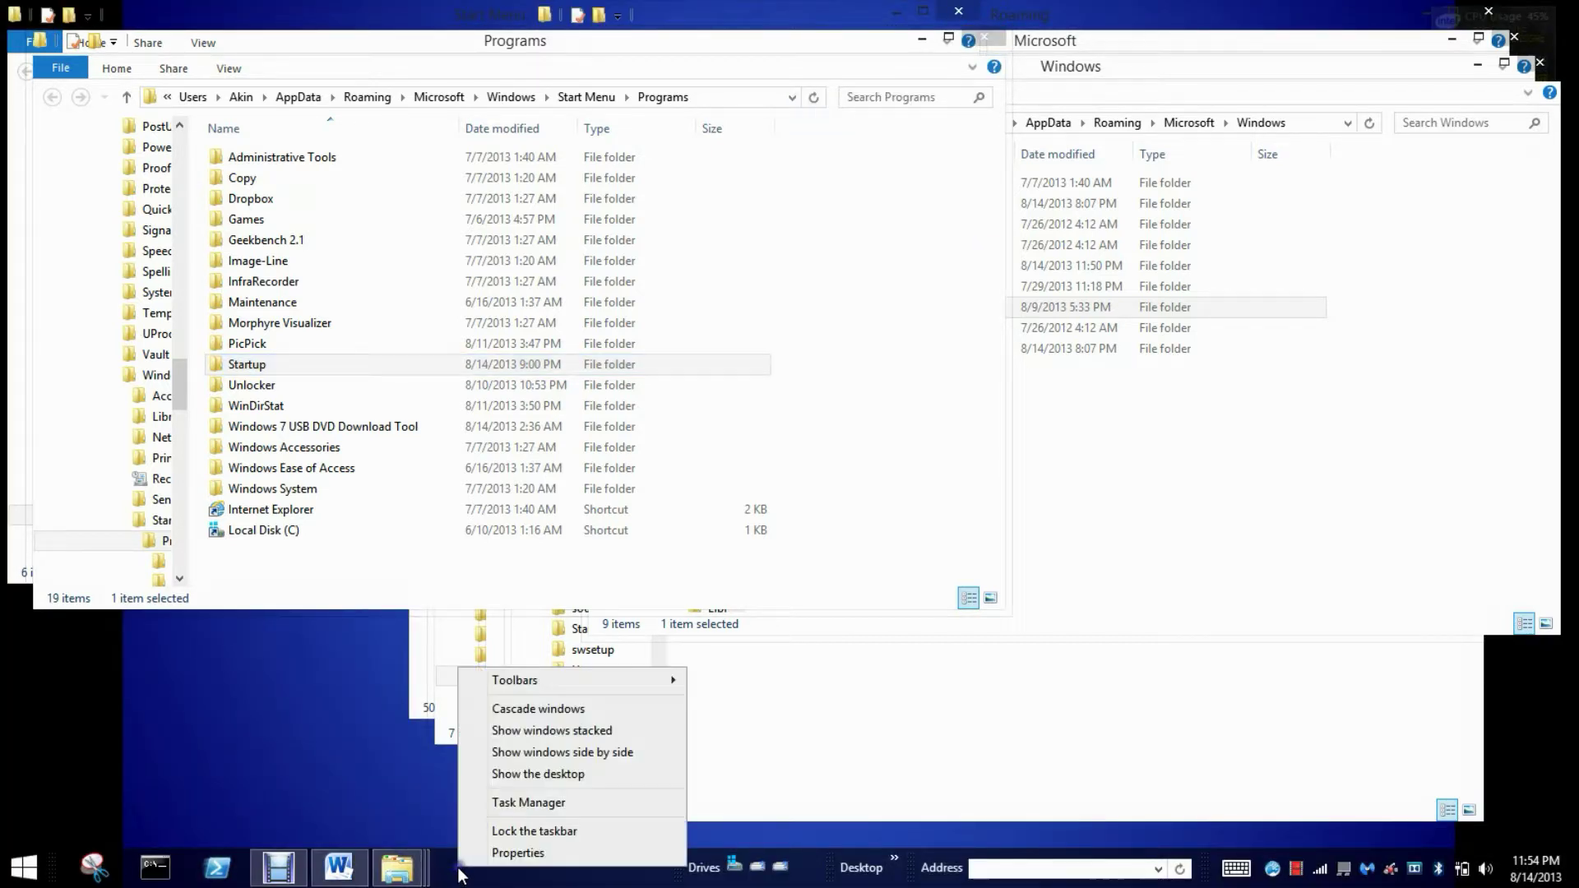
{"action": "left_click", "coordinate": [646, 752]}
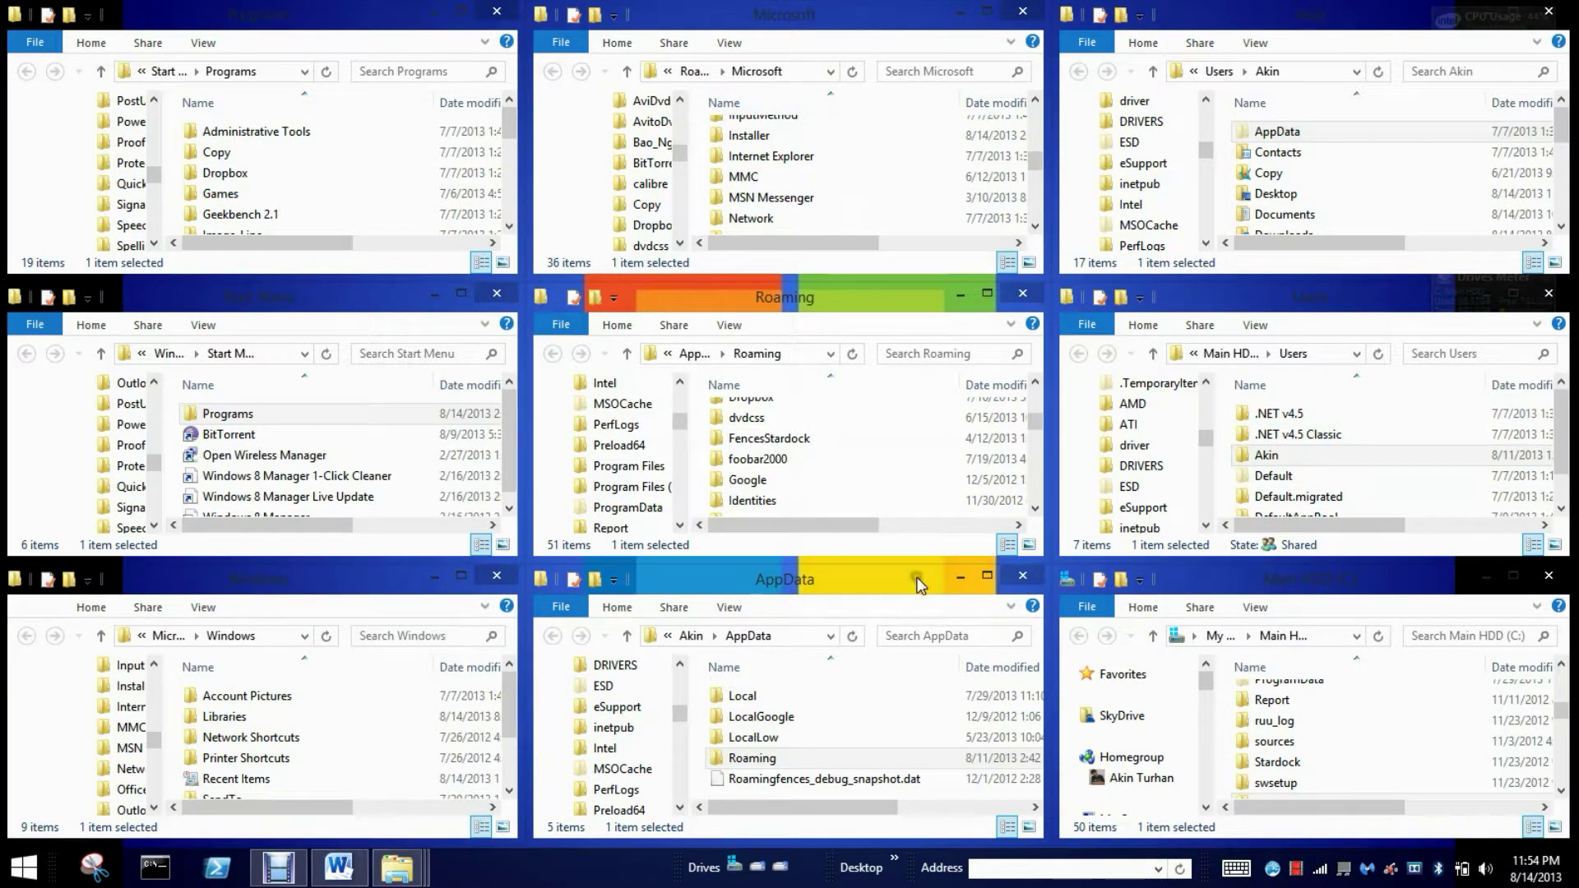
{"action": "left_click", "coordinate": [956, 577]}
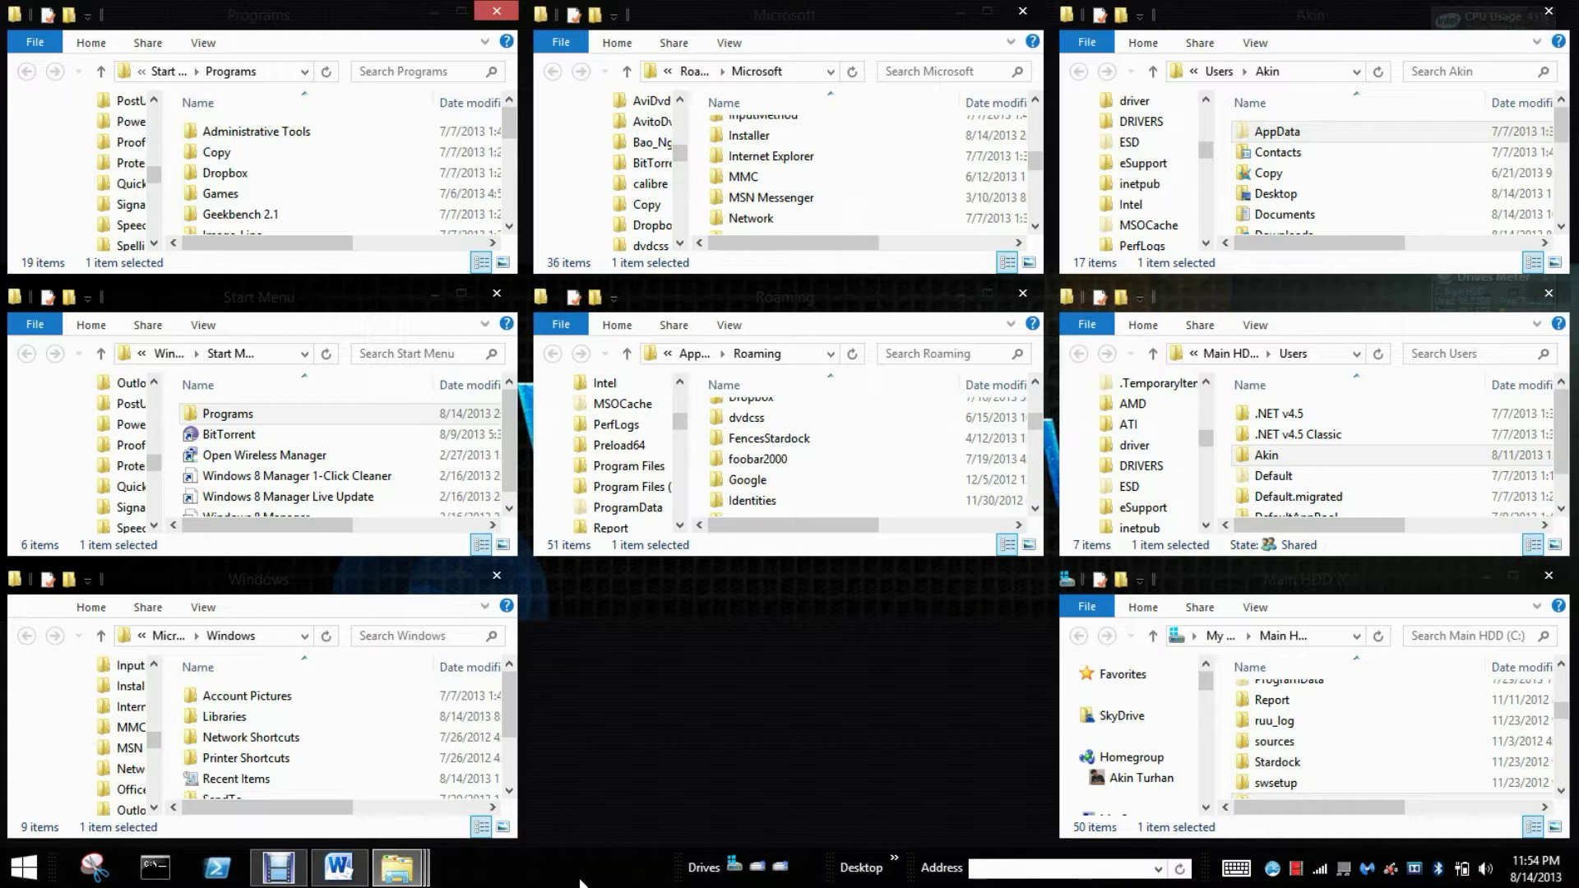
{"action": "right_click", "coordinate": [580, 880]}
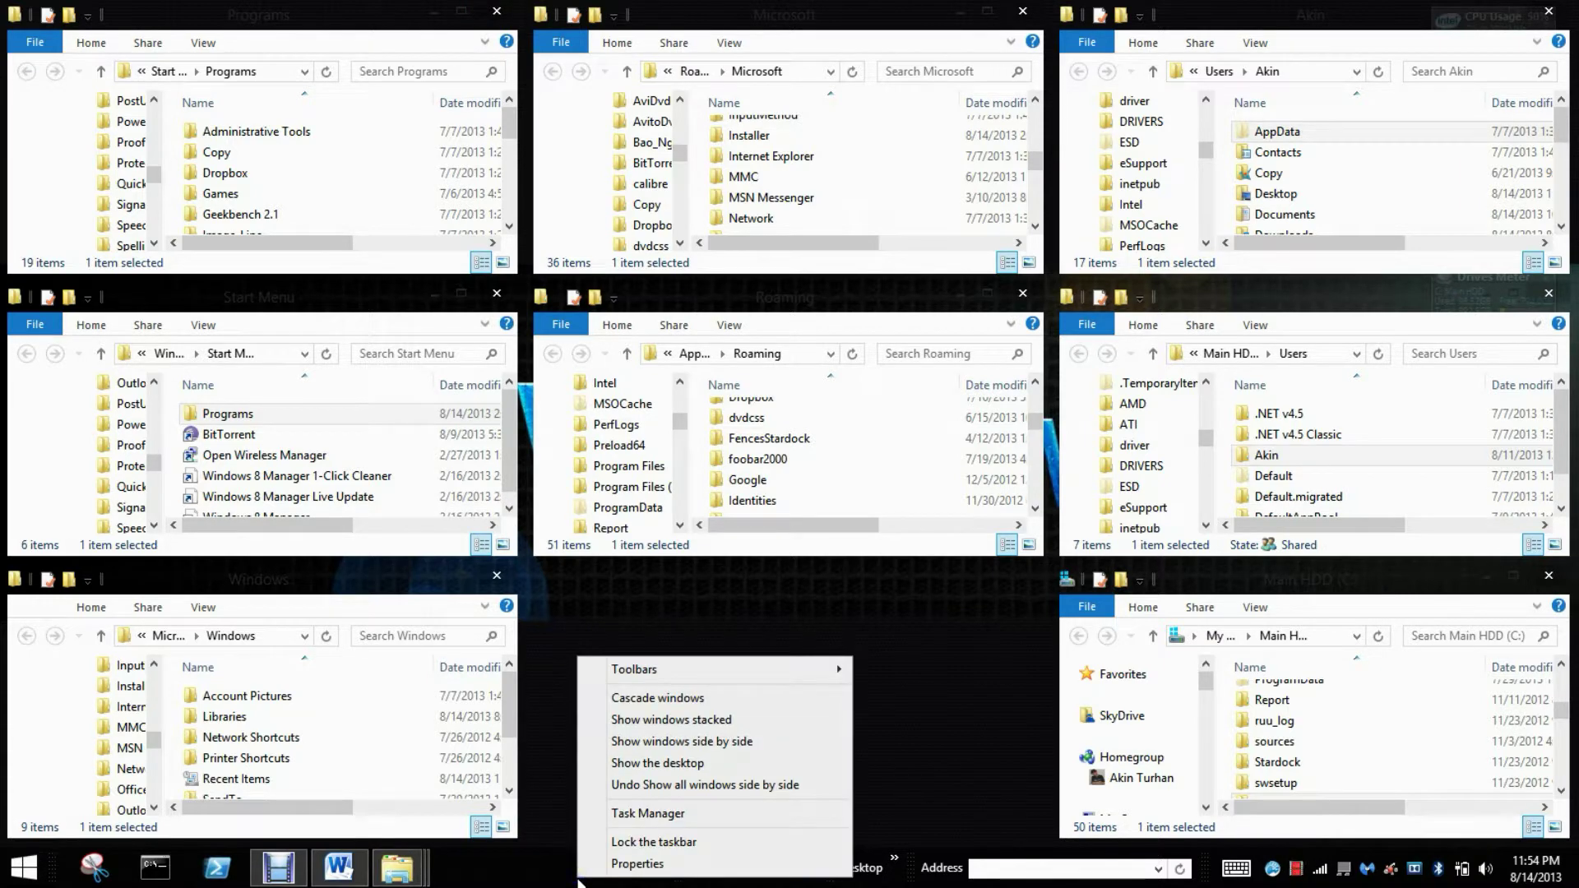
{"action": "left_click", "coordinate": [722, 741]}
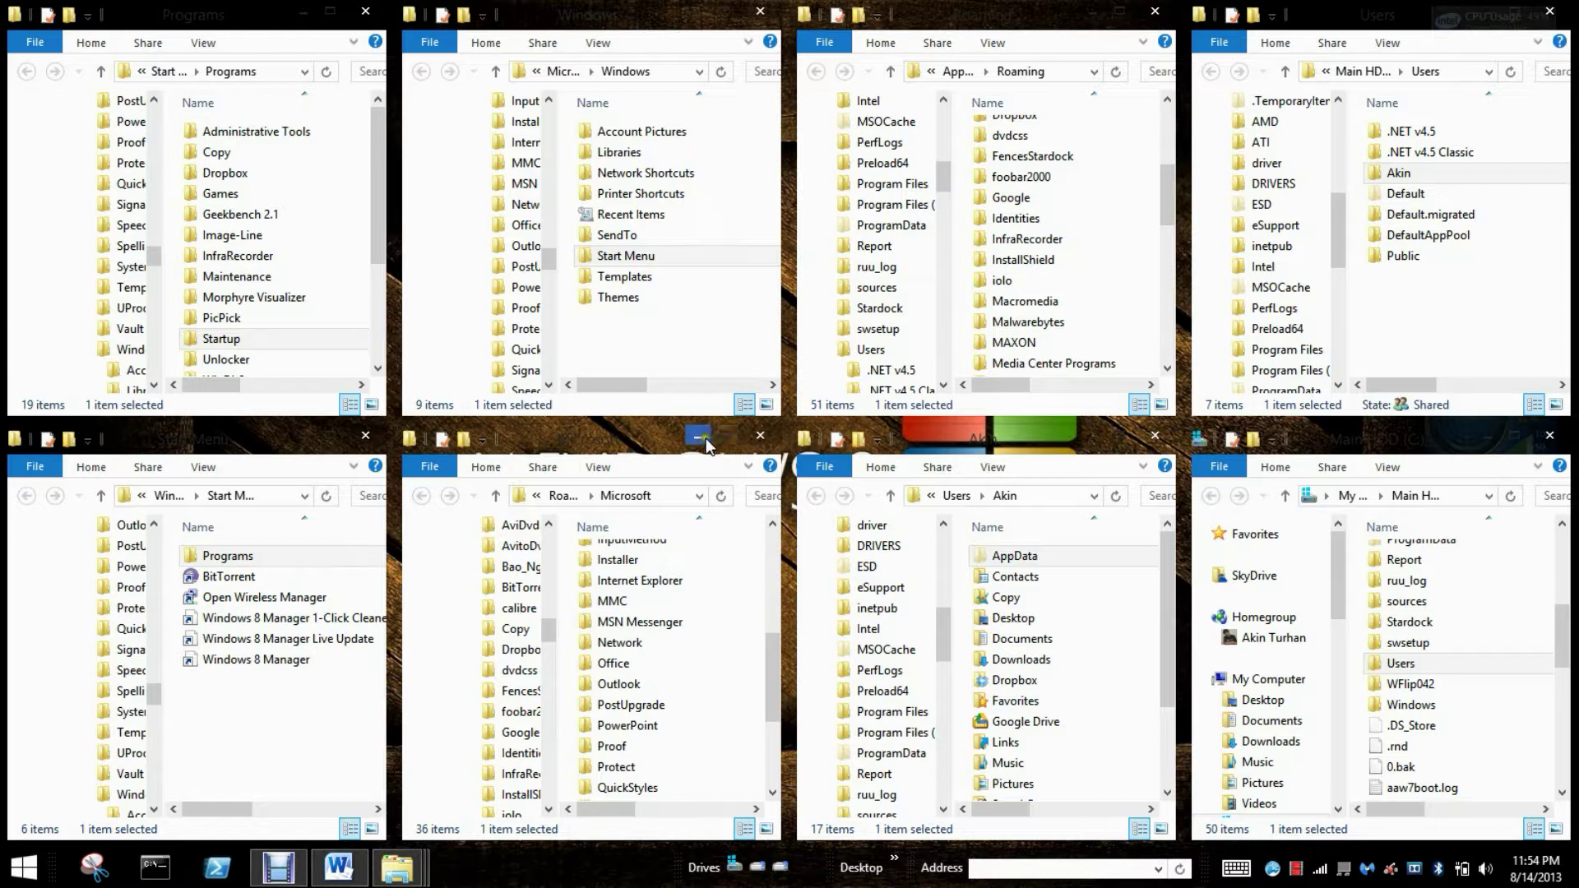
{"action": "left_click", "coordinate": [760, 435]}
{"action": "right_click", "coordinate": [491, 870]}
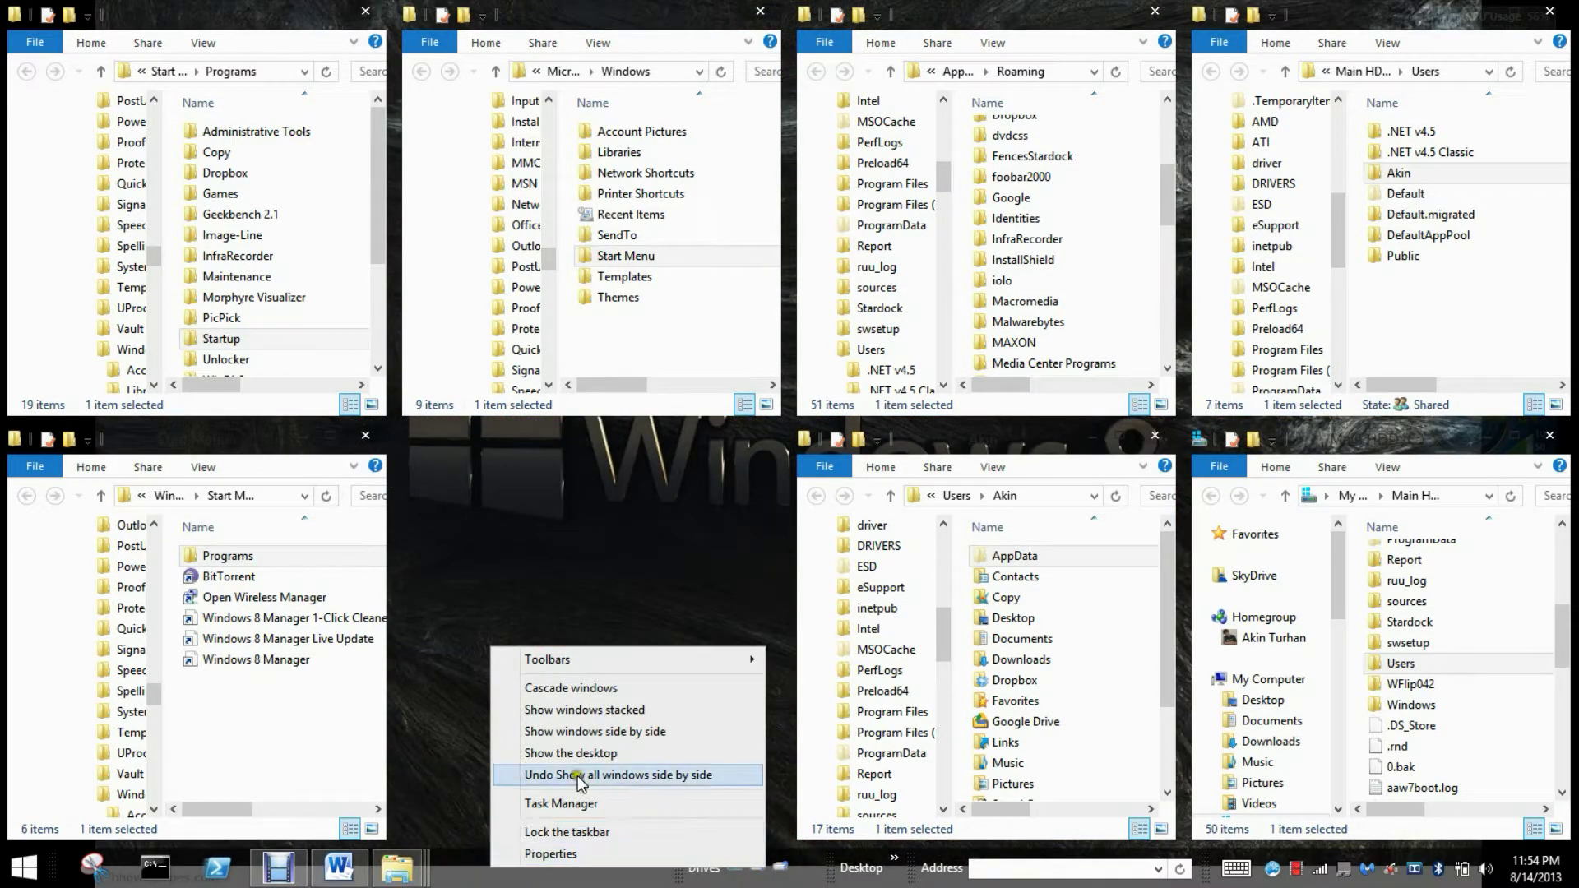
{"action": "left_click", "coordinate": [625, 731]}
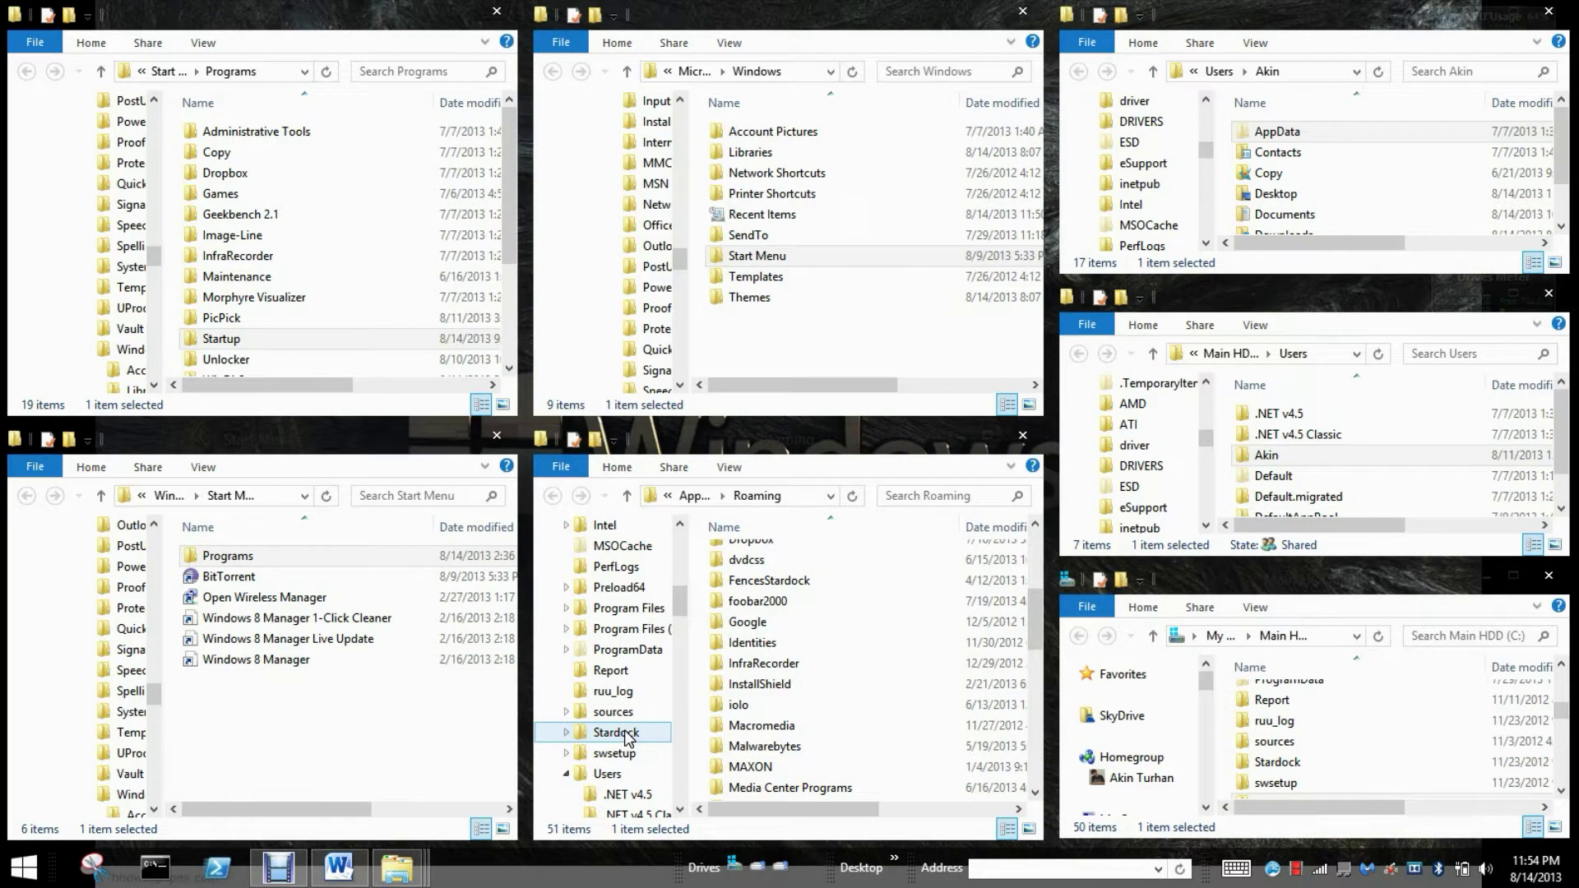
Stack the windows, tile them side by side, then minimize Roaming and stack the rest.
{"action": "right_click", "coordinate": [613, 881]}
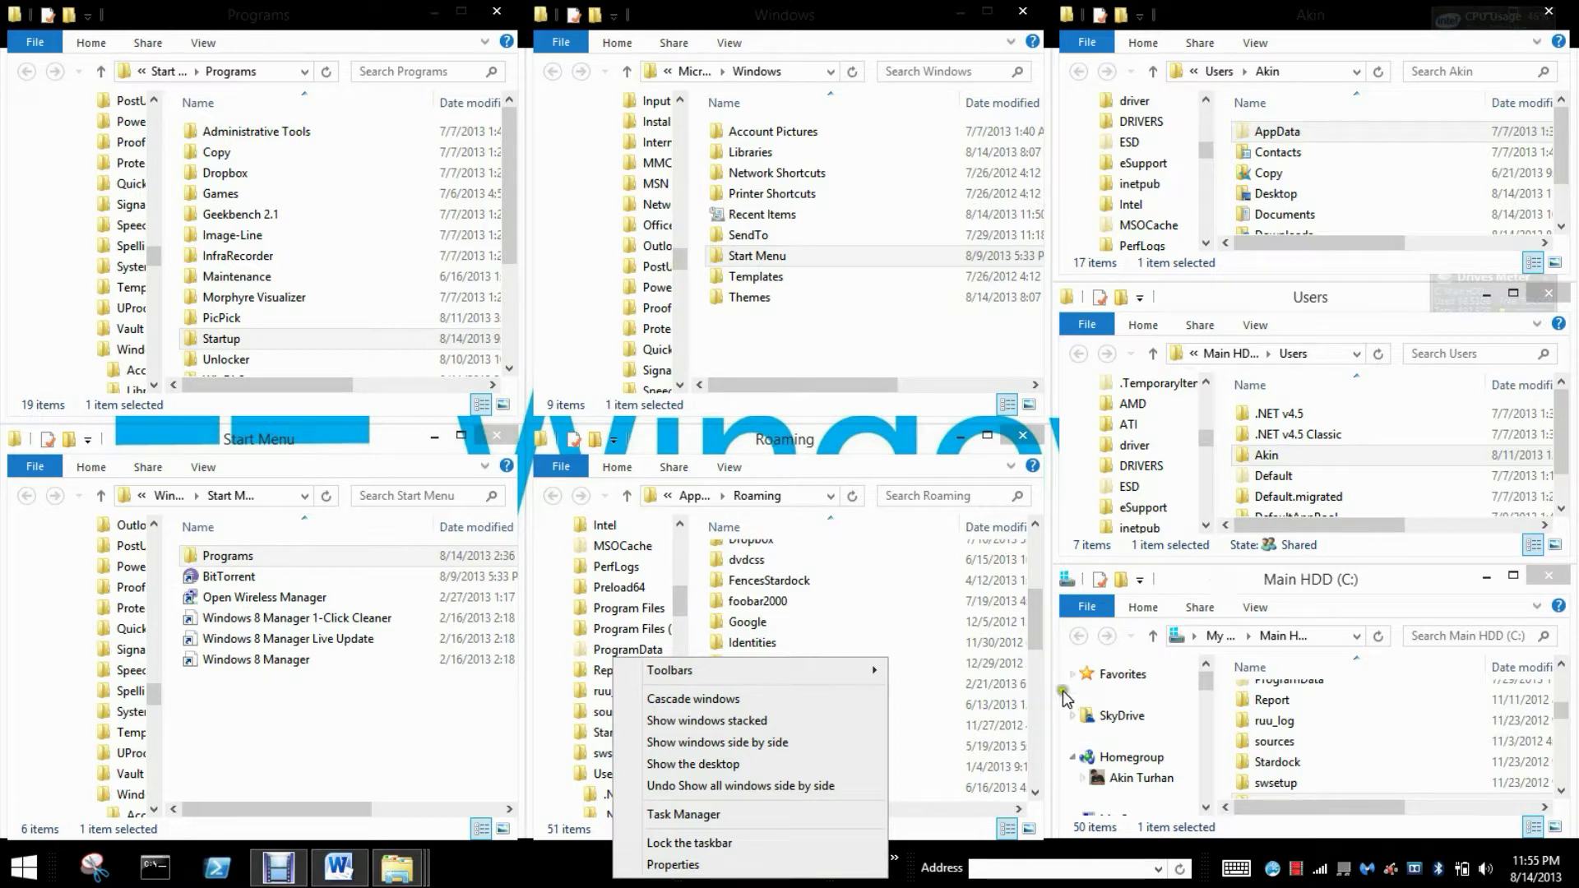
{"action": "left_click", "coordinate": [722, 721]}
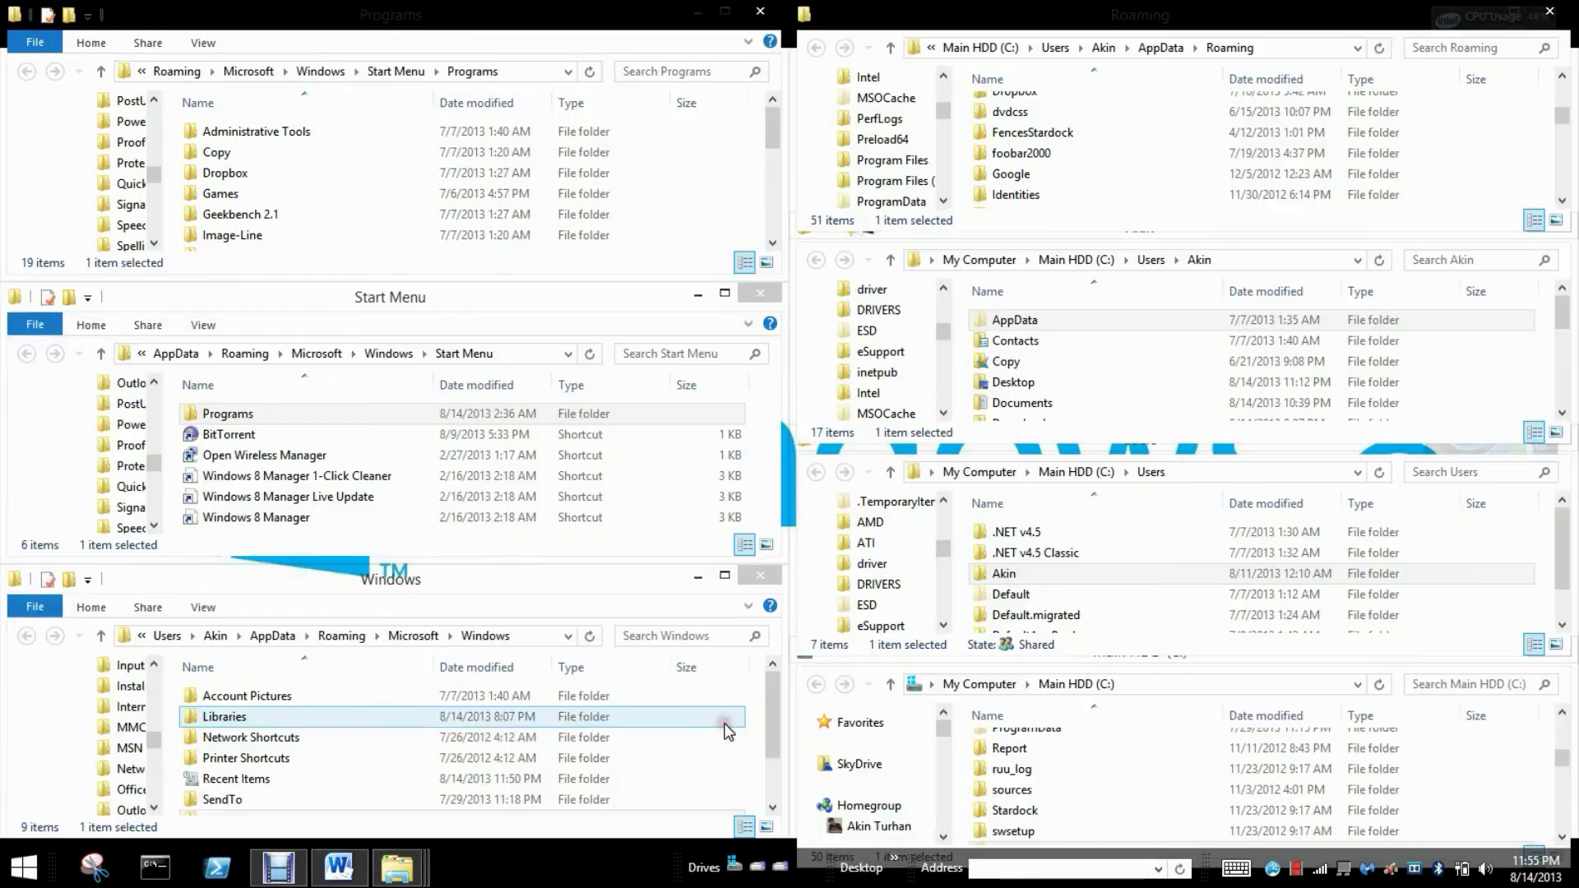
{"action": "right_click", "coordinate": [647, 879]}
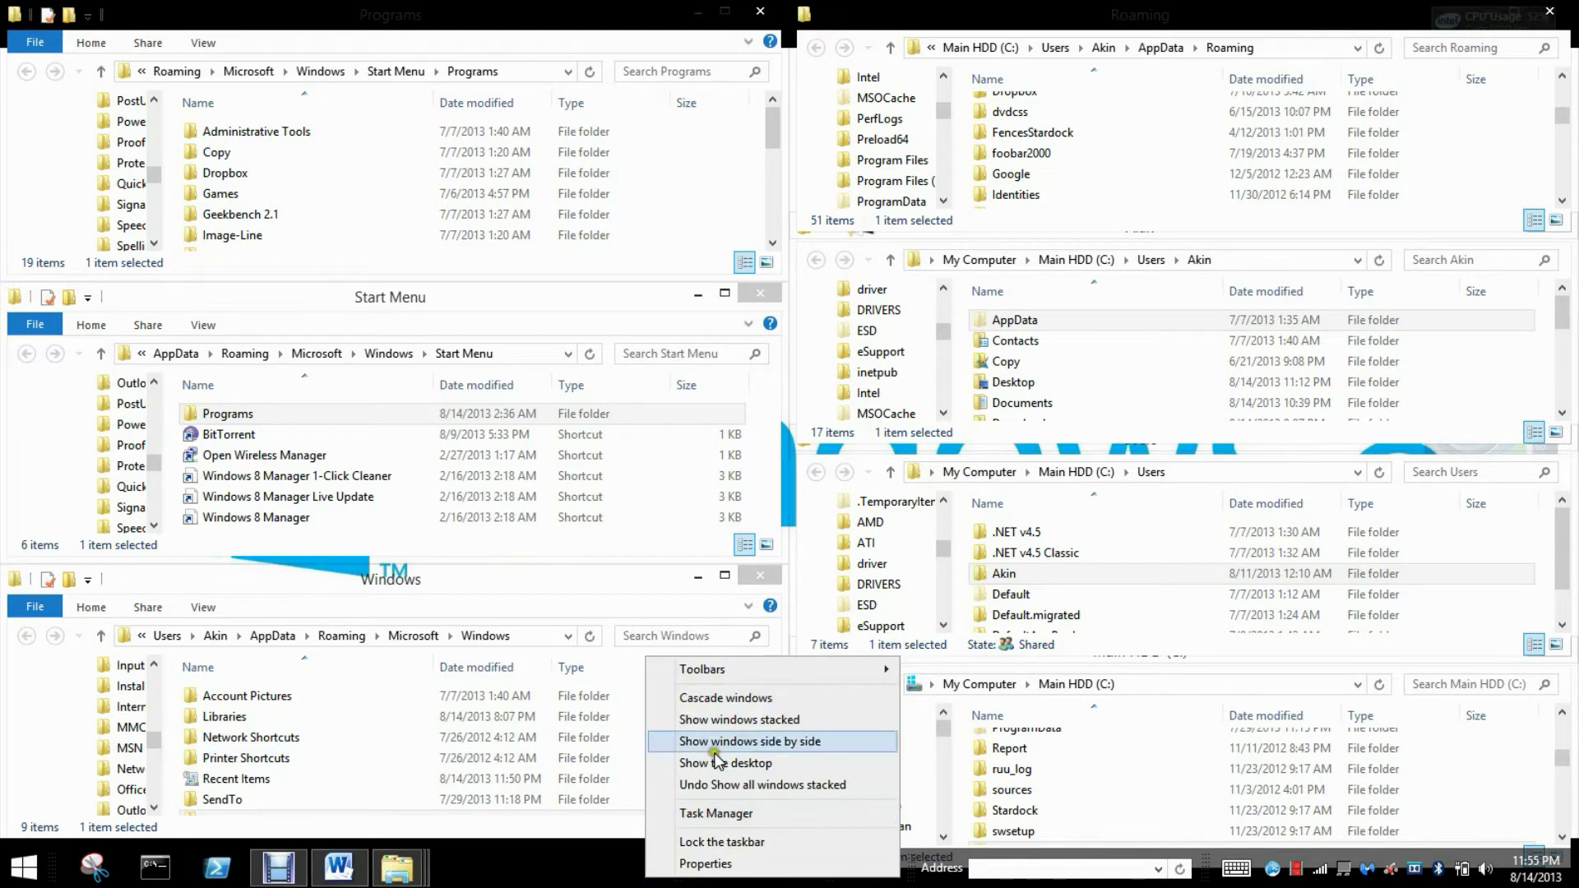
{"action": "left_click", "coordinate": [768, 741]}
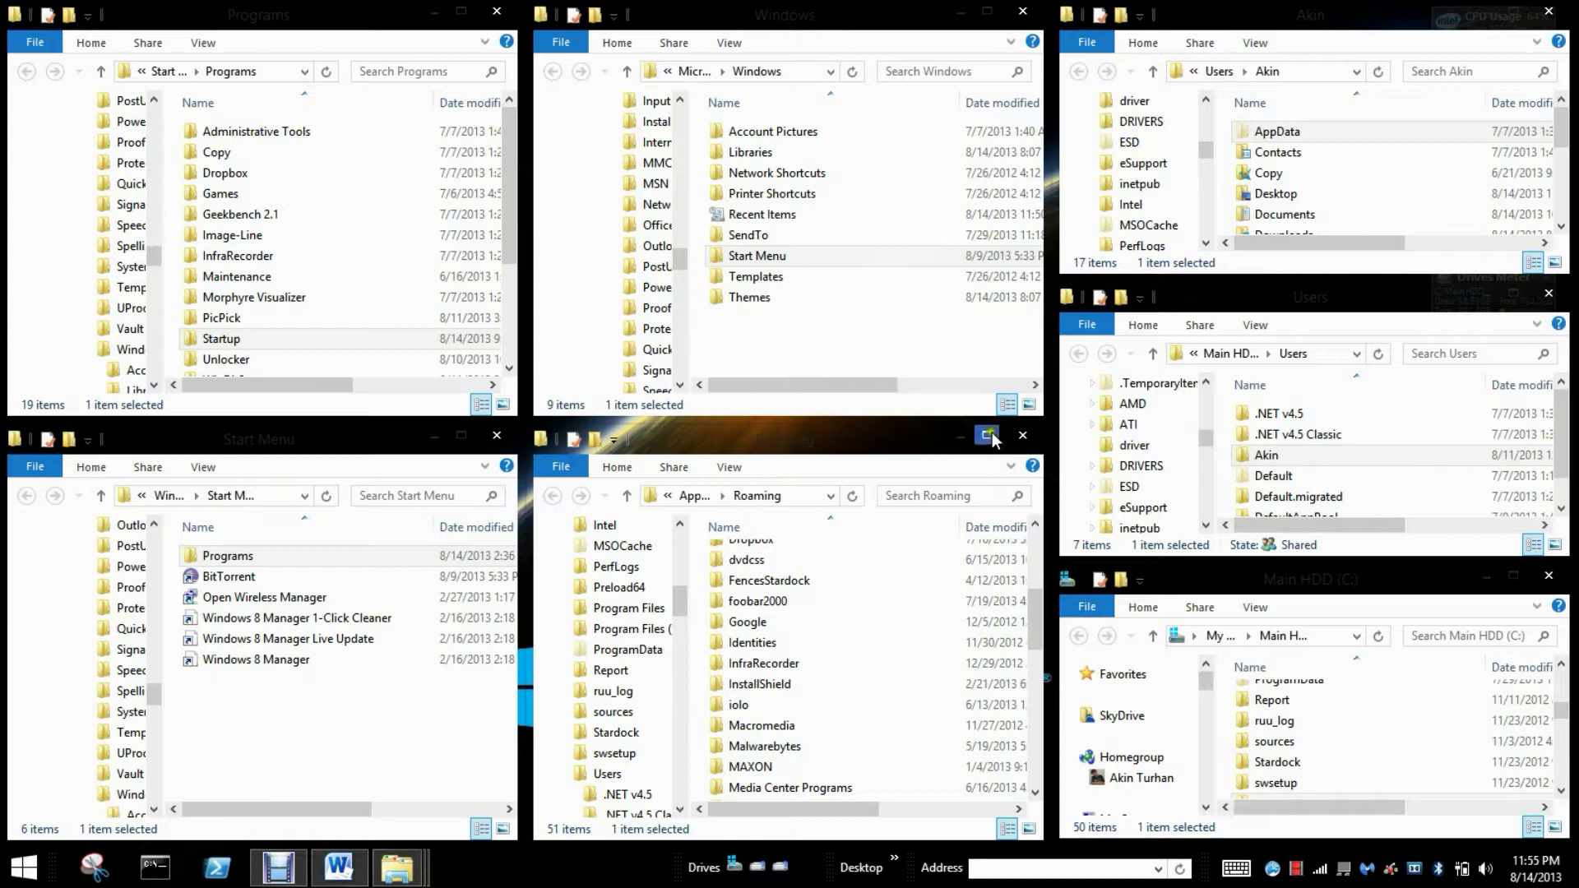
{"action": "left_click", "coordinate": [958, 434]}
{"action": "right_click", "coordinate": [545, 880]}
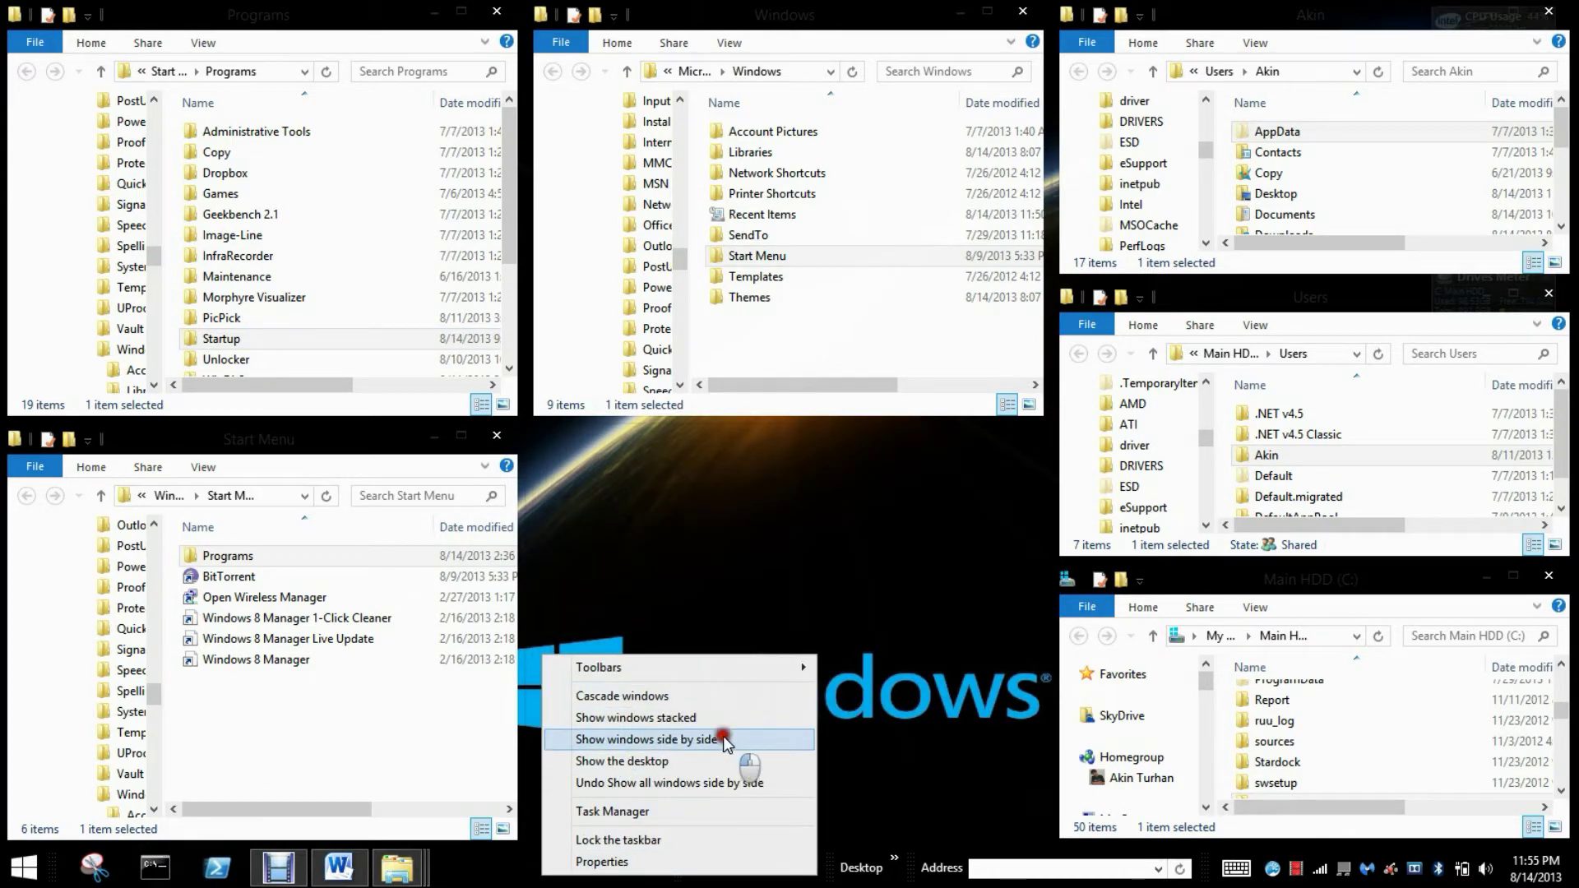
{"action": "left_click", "coordinate": [699, 717]}
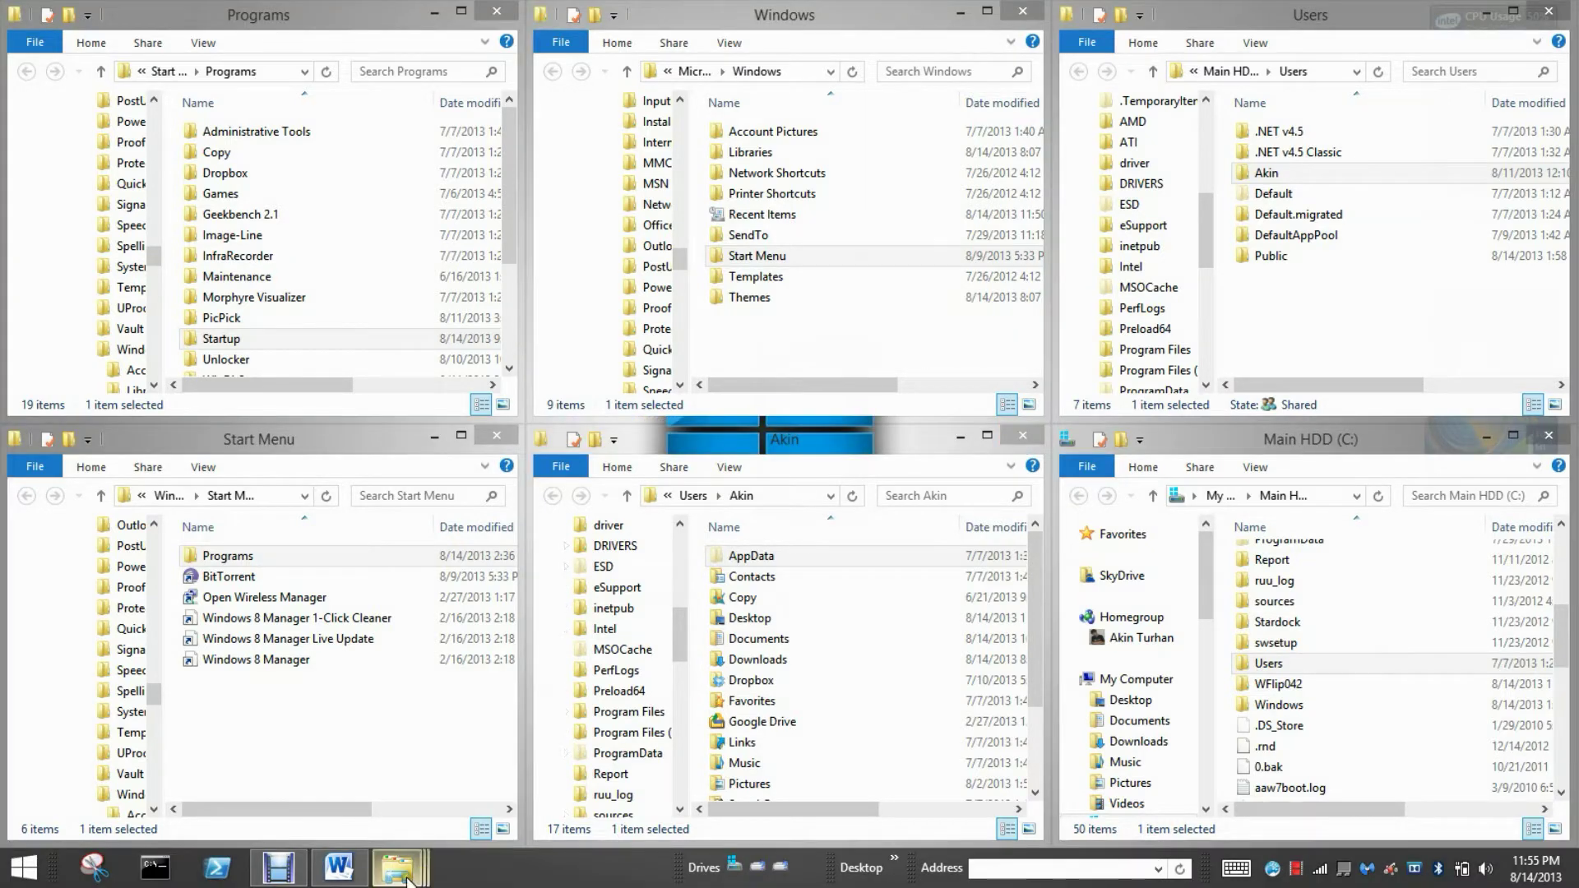
Restore the AppData window, tile all seven side by side, then close every Explorer window.
{"action": "mouse_move", "coordinate": [411, 879]}
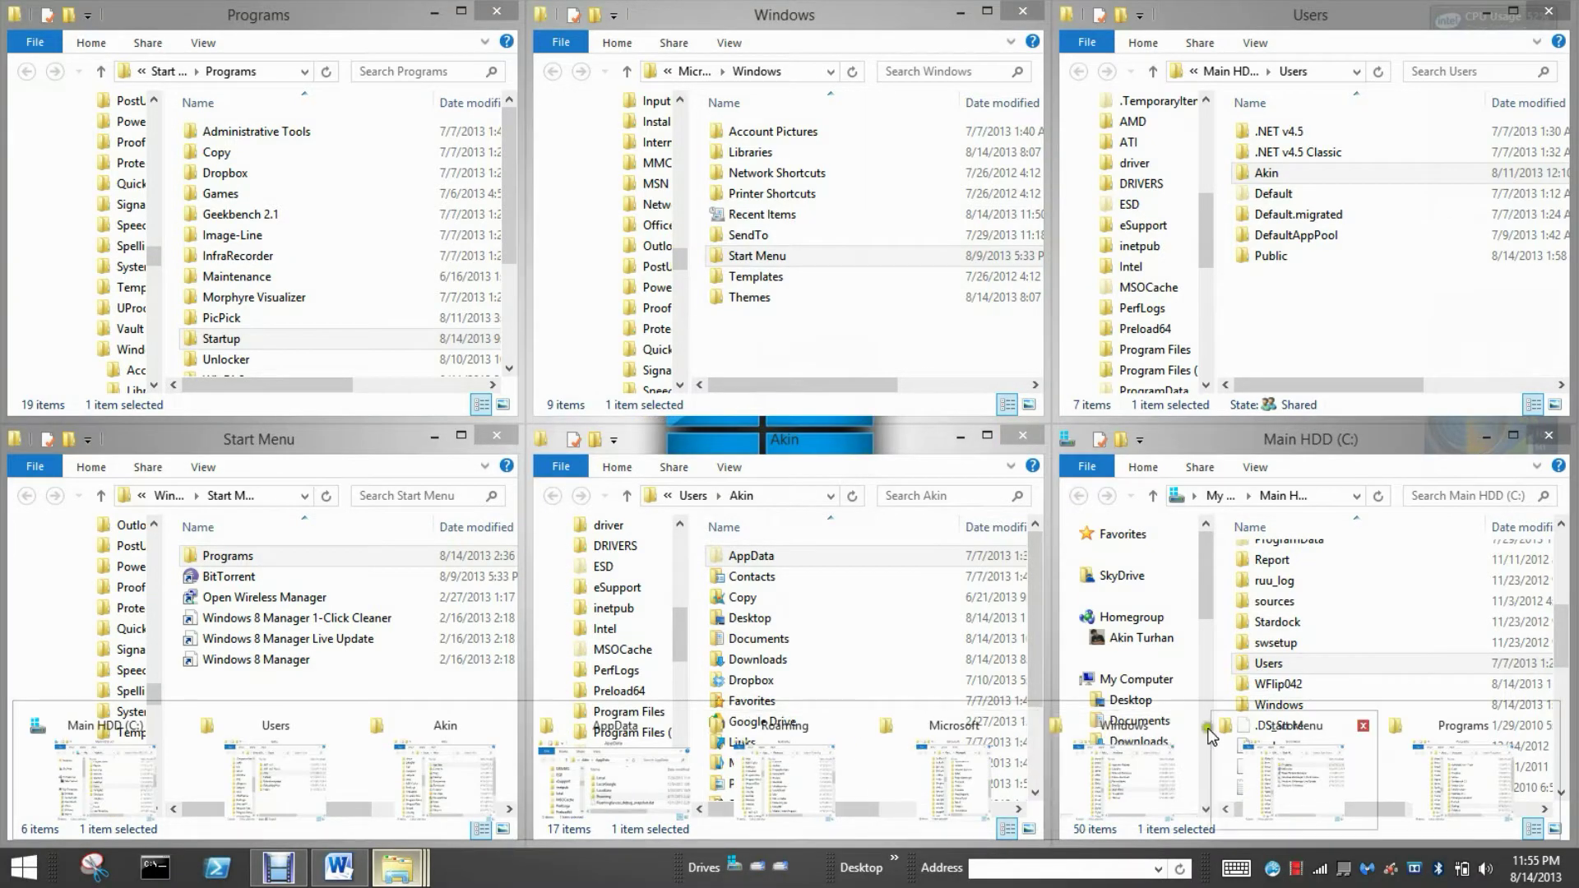
{"action": "mouse_move", "coordinate": [1478, 732]}
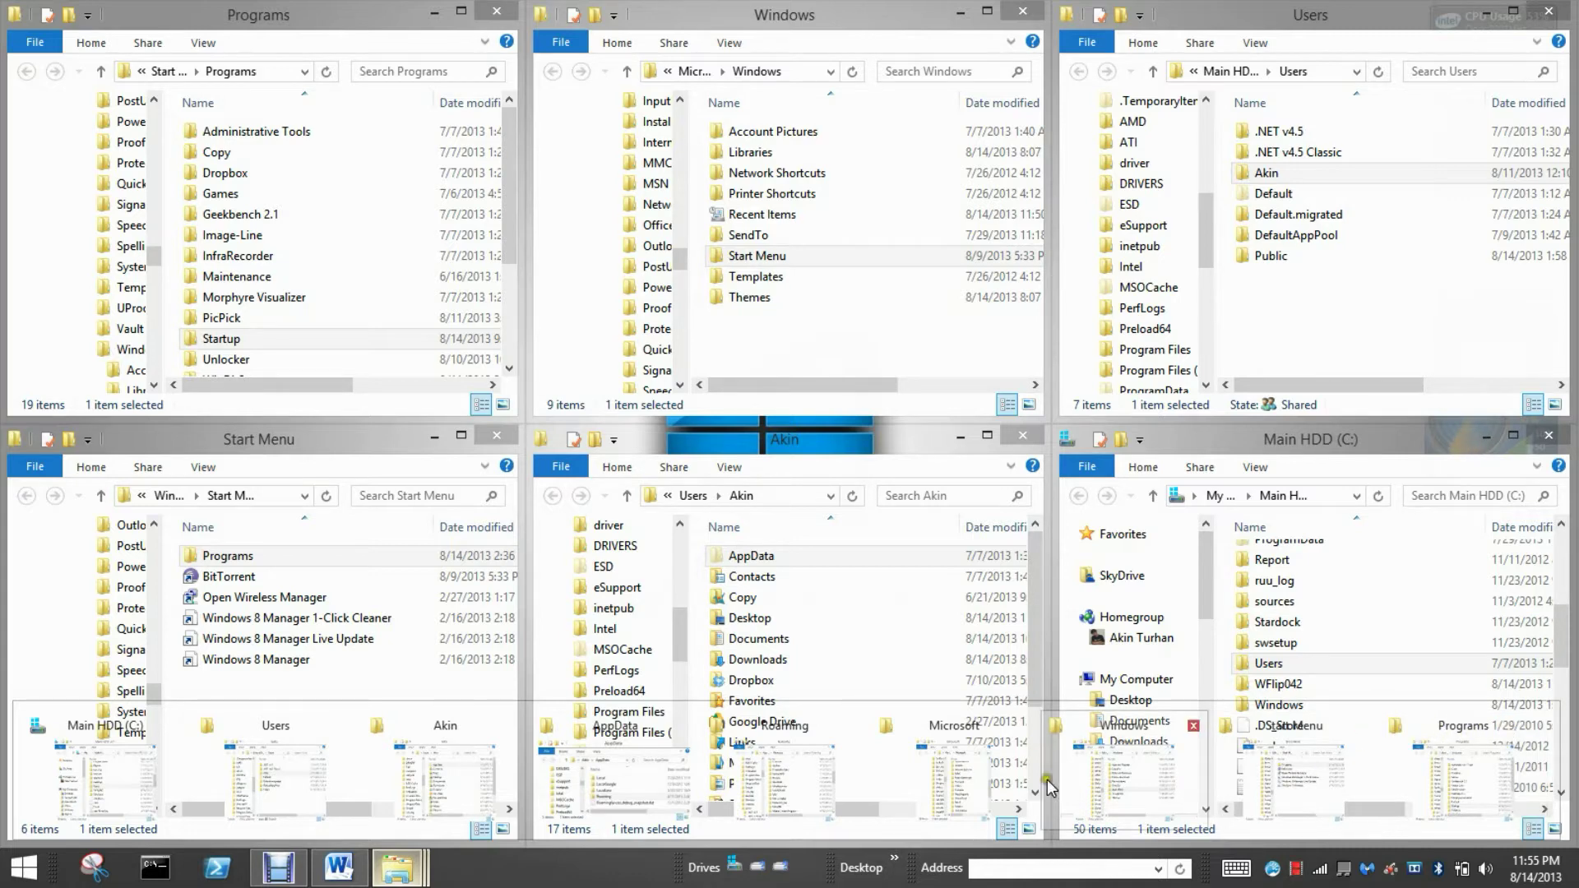
{"action": "left_click", "coordinate": [451, 776]}
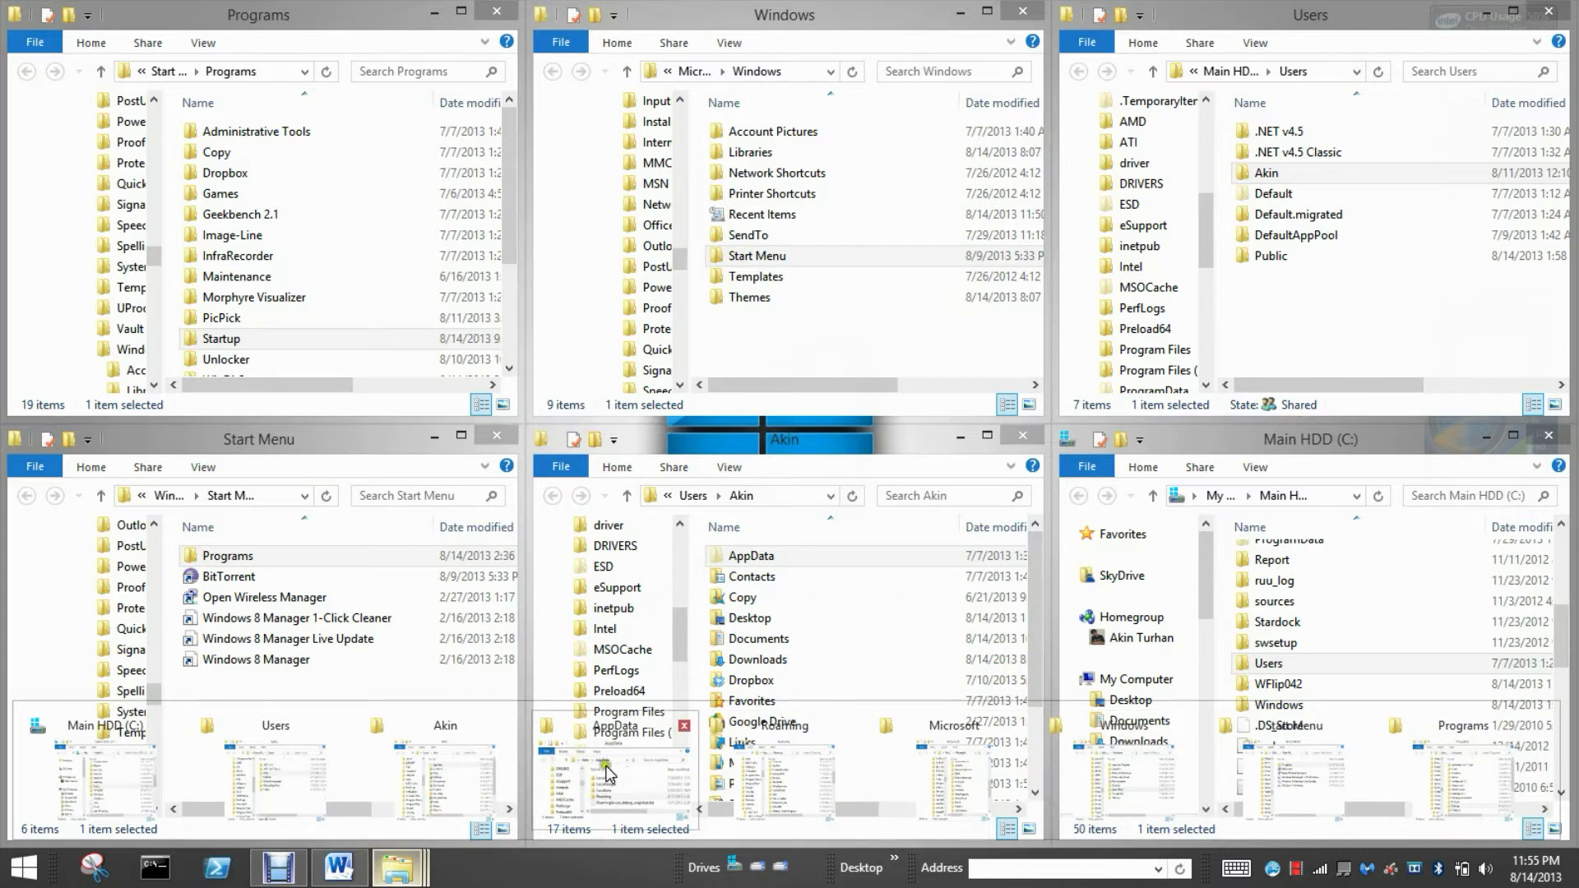
{"action": "right_click", "coordinate": [566, 872]}
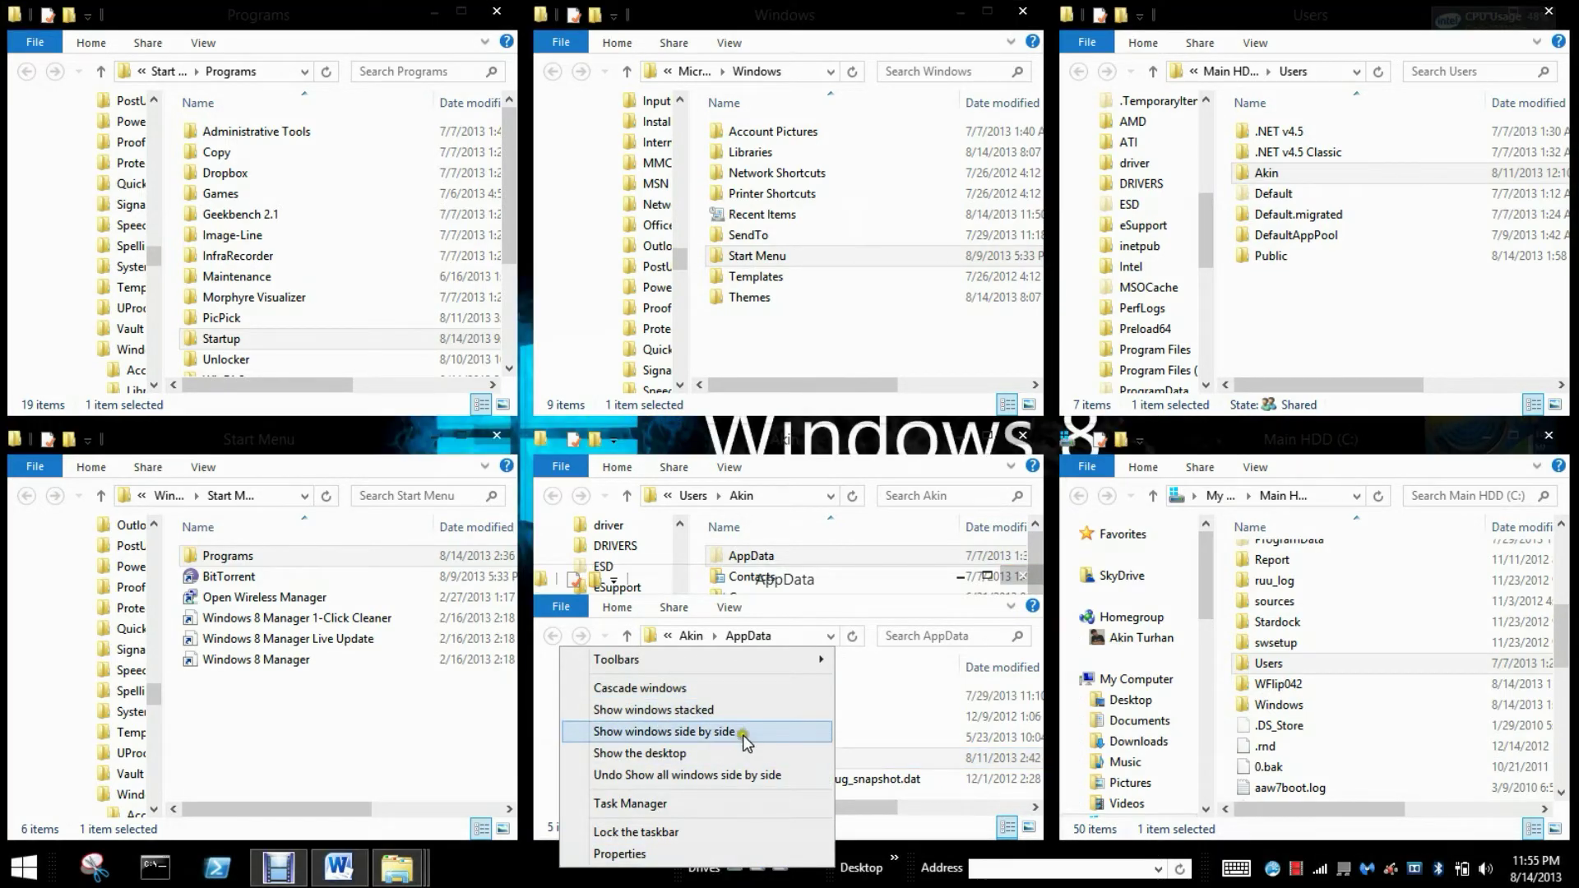
{"action": "left_click", "coordinate": [743, 732]}
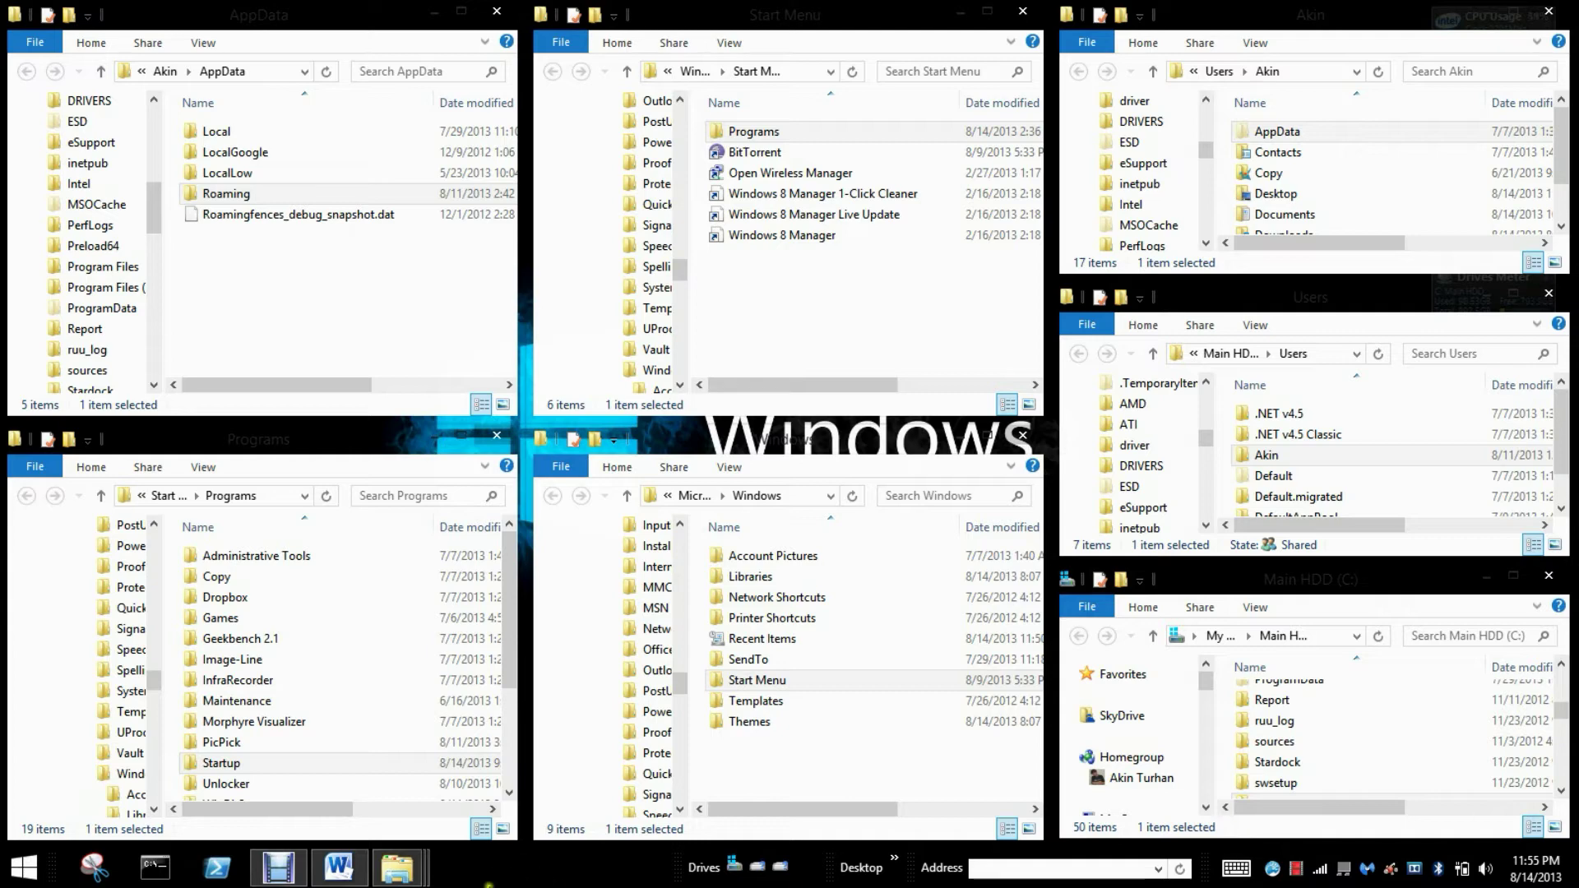
{"action": "right_click", "coordinate": [375, 882]}
{"action": "left_click", "coordinate": [411, 821]}
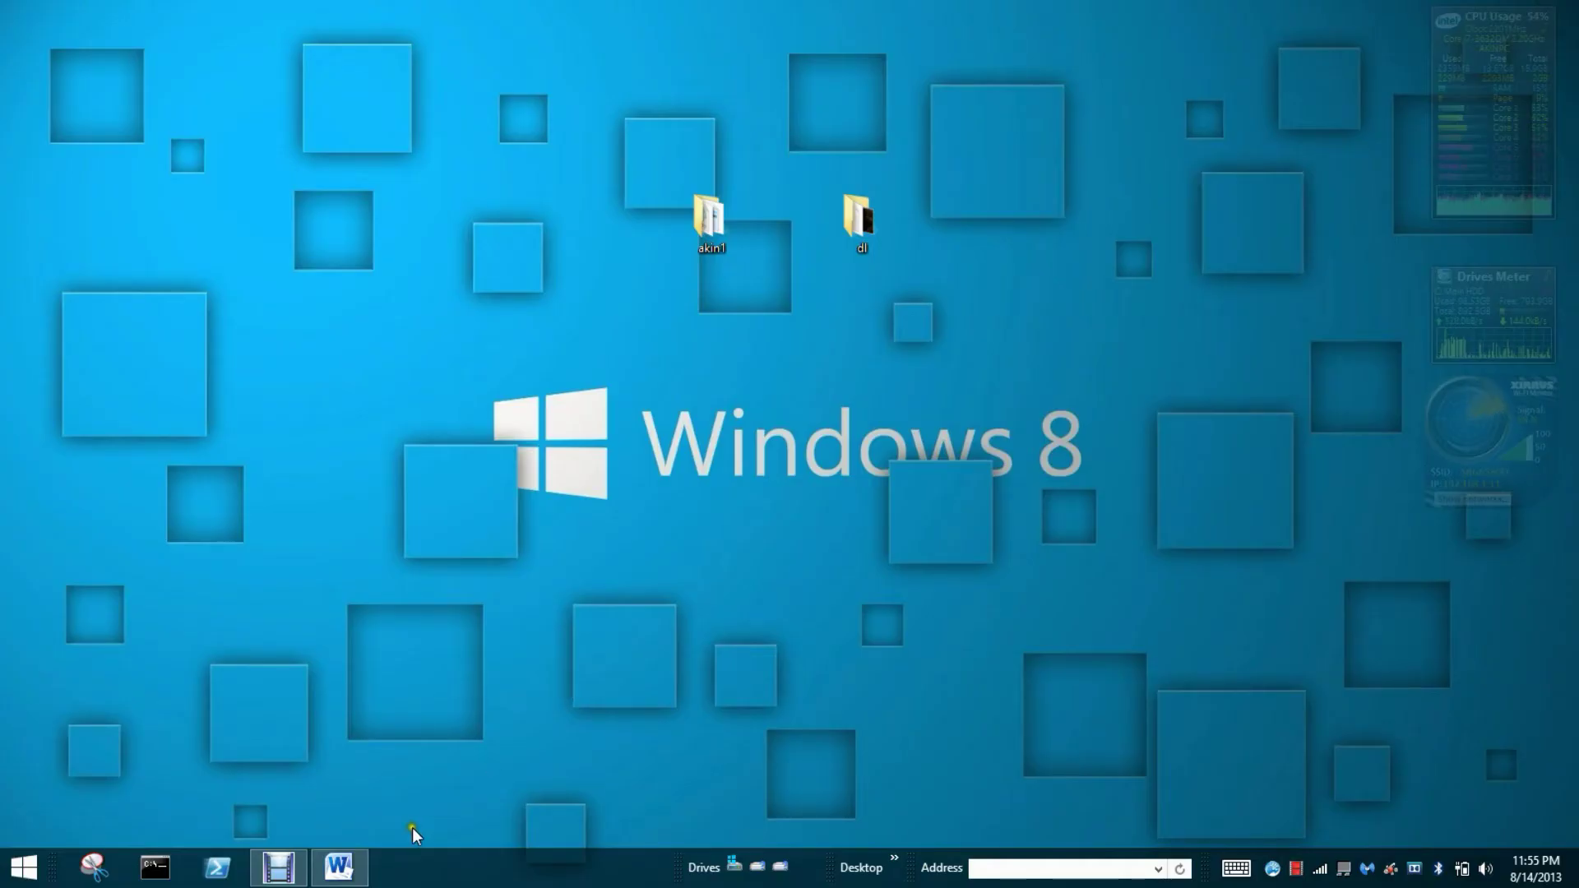
{"action": "mouse_move", "coordinate": [290, 877]}
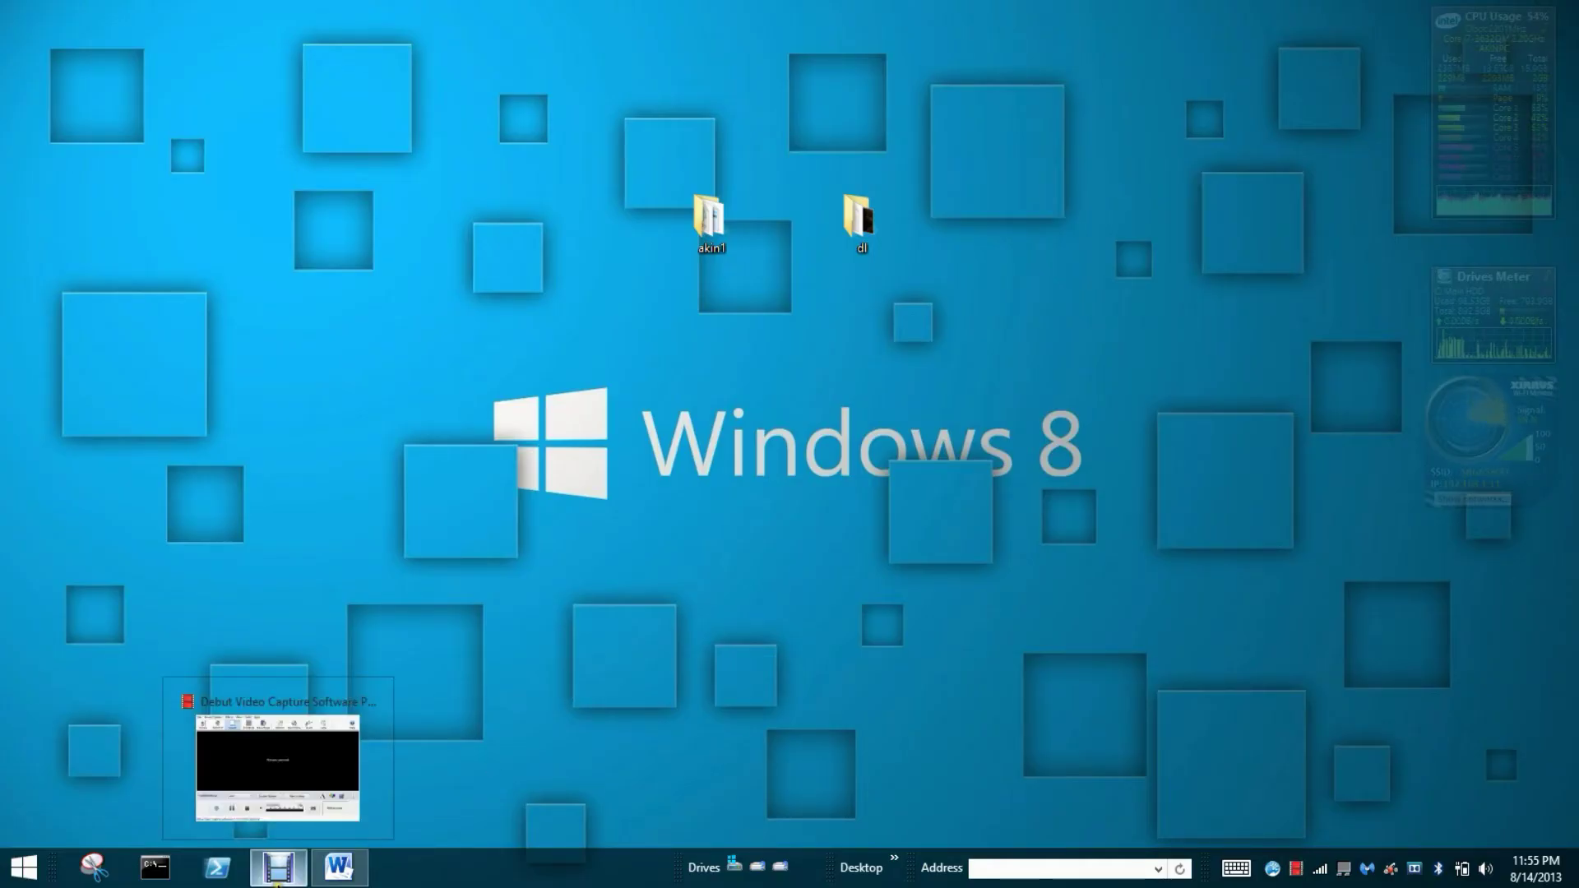